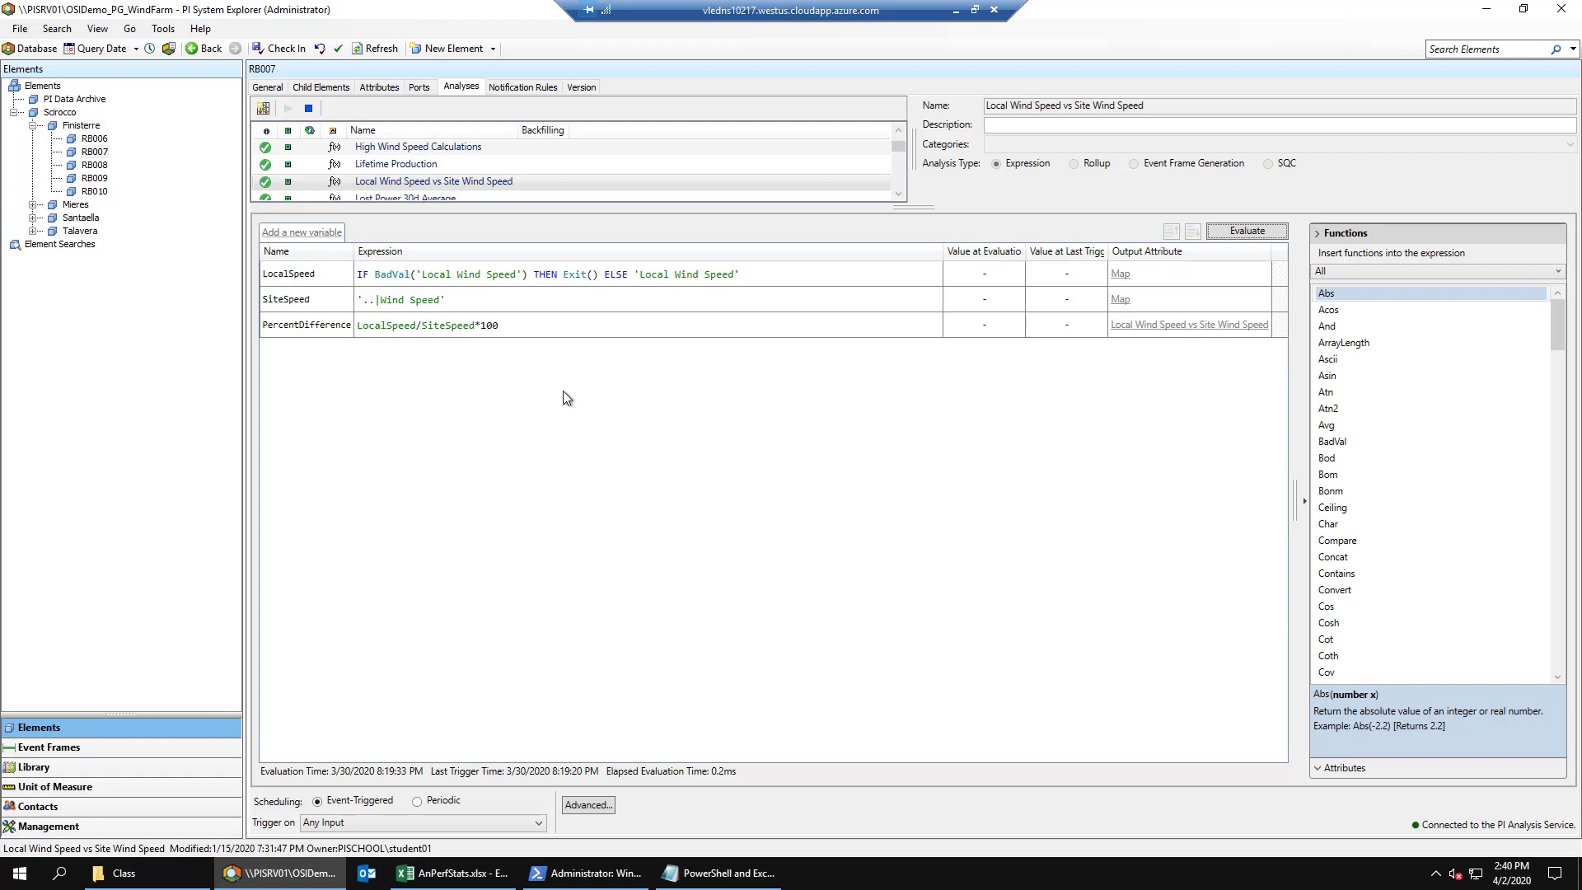
- In the Library, select the Turbine template's Production Lost vs. Average Power Production analysis template
left_click(58, 770)
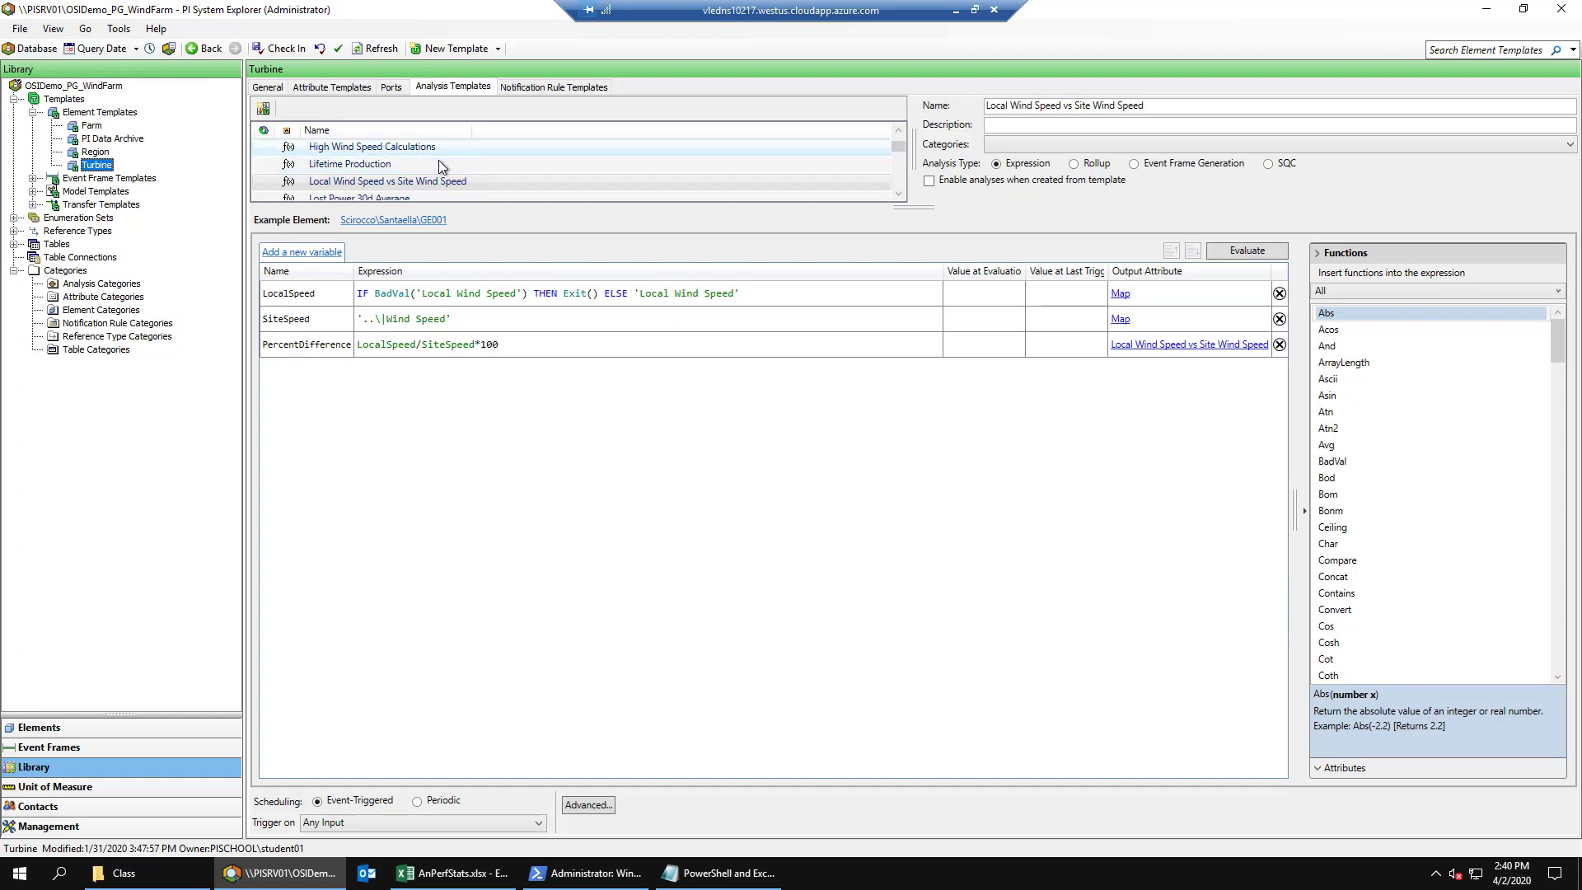
scroll(452, 157, "down", 2)
scroll(438, 166, "down", 1)
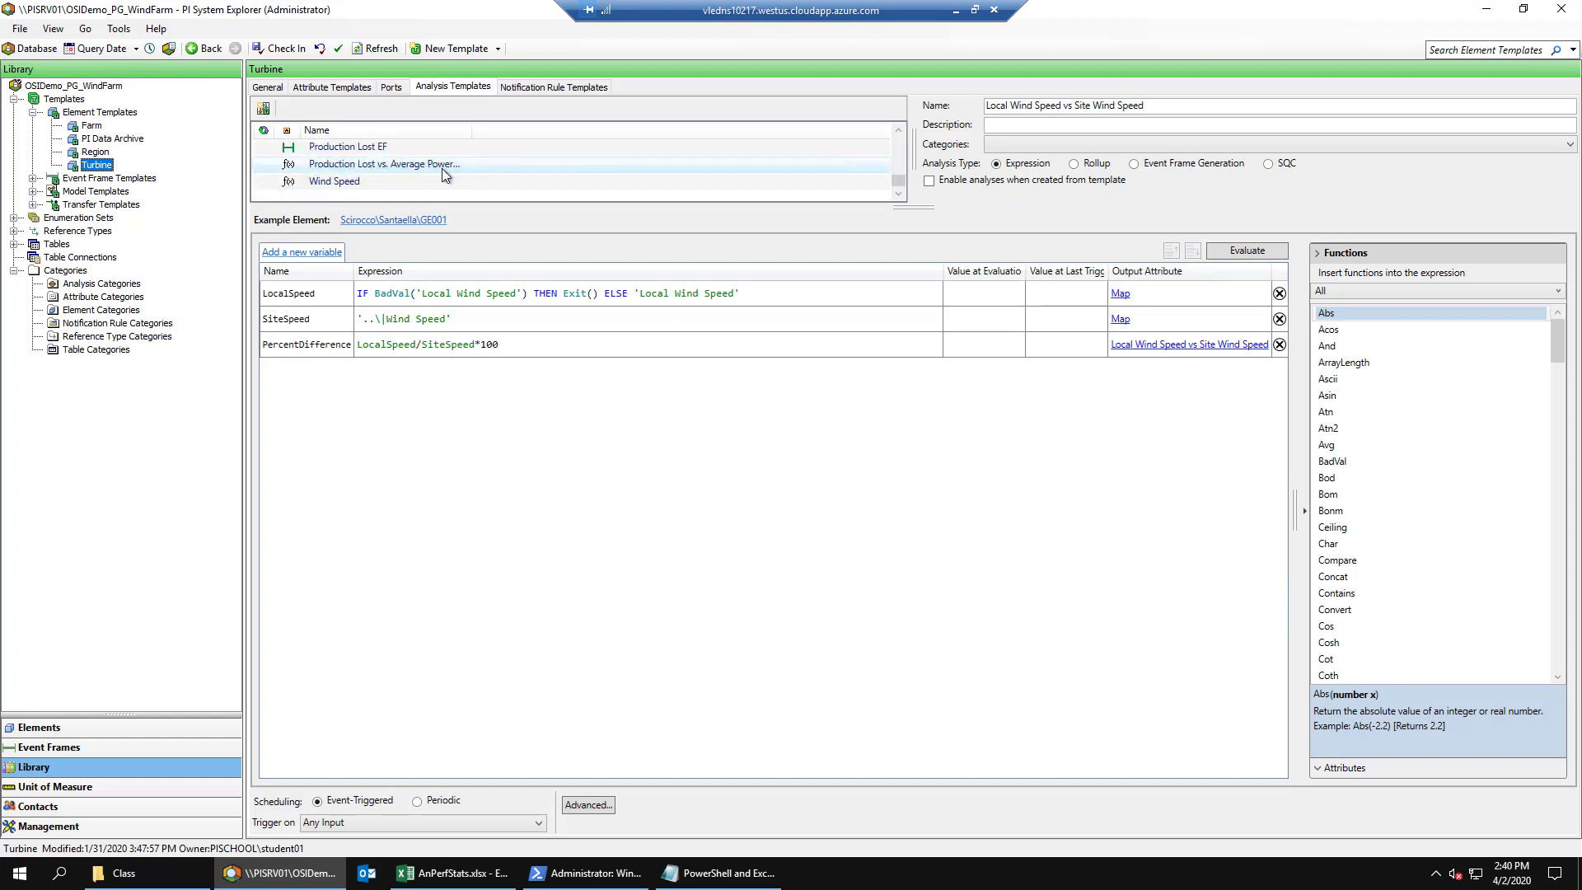
left_click(443, 164)
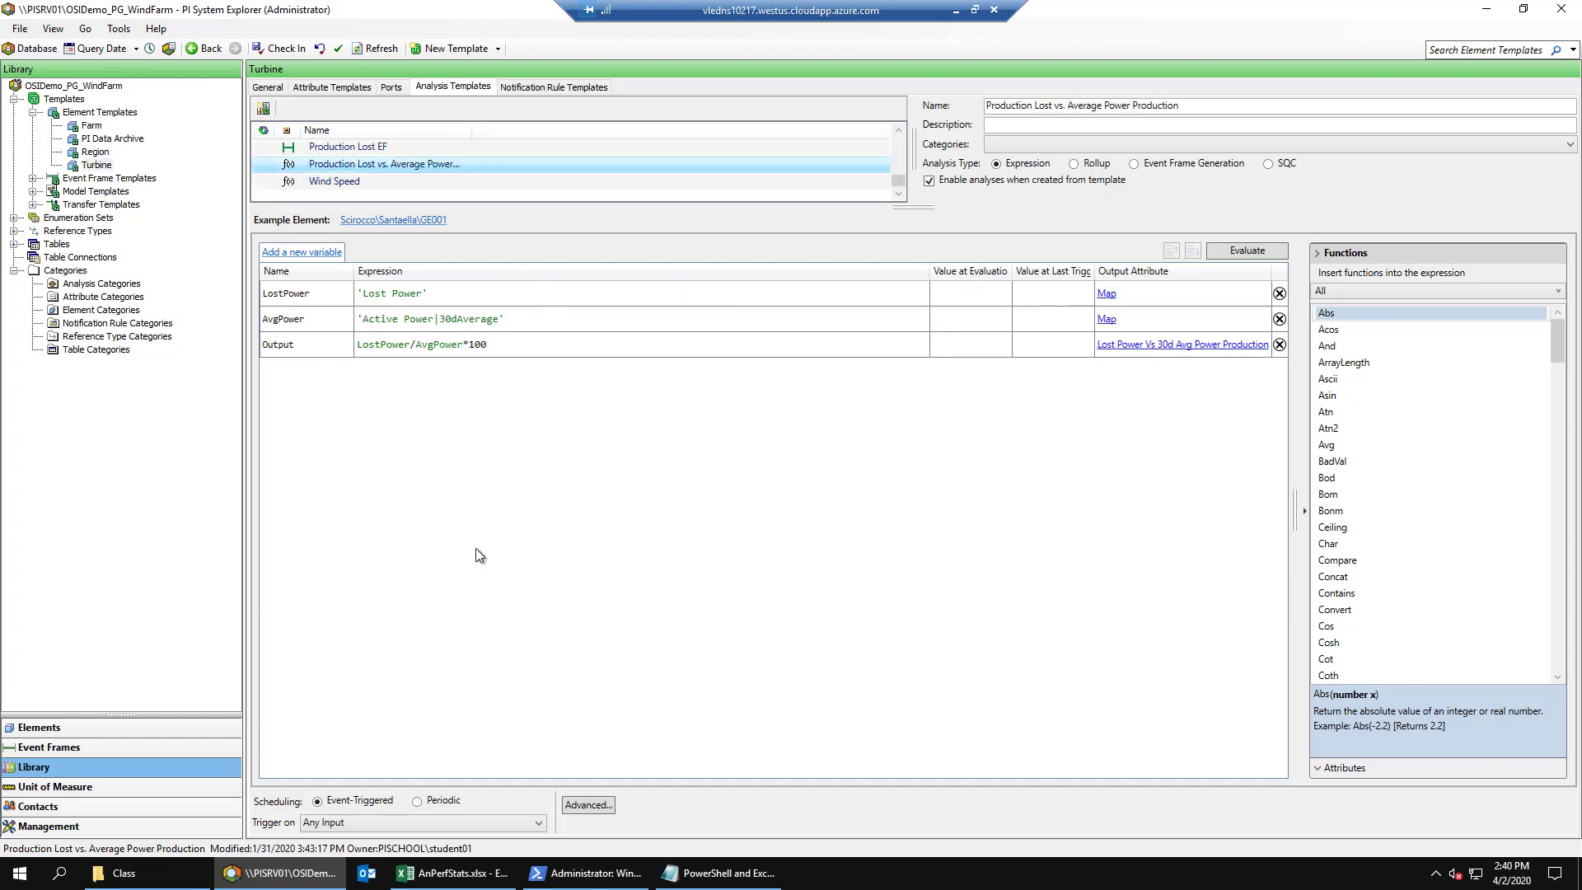
- Launch a second PI System Explorer (64-bit) window and open the Turbine element template in its Library
right_click(276, 875)
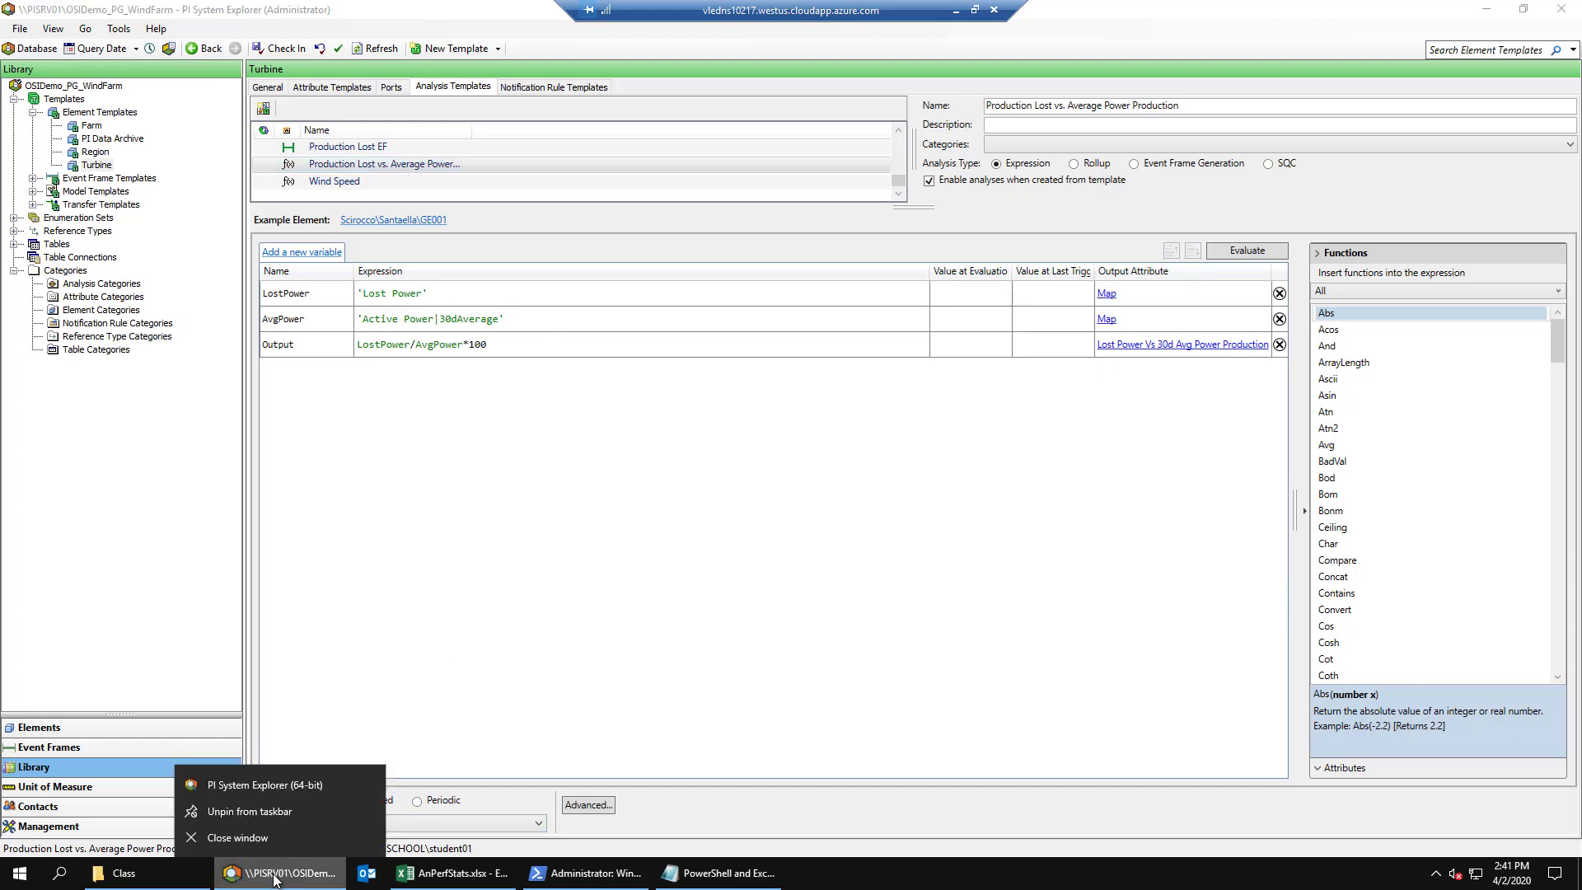
left_click(306, 785)
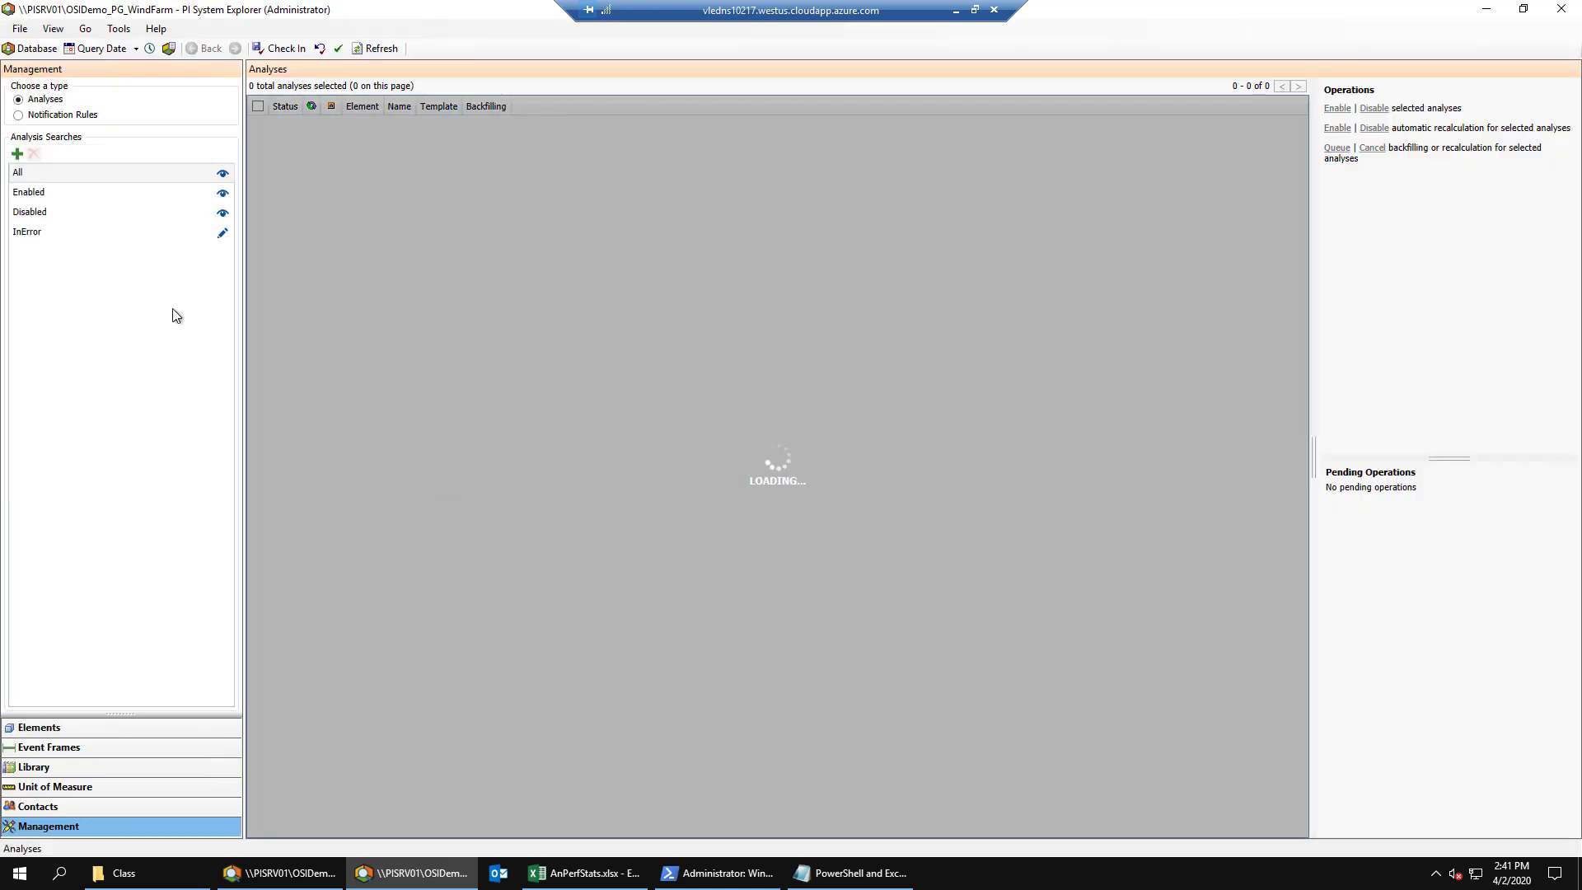
left_click(46, 773)
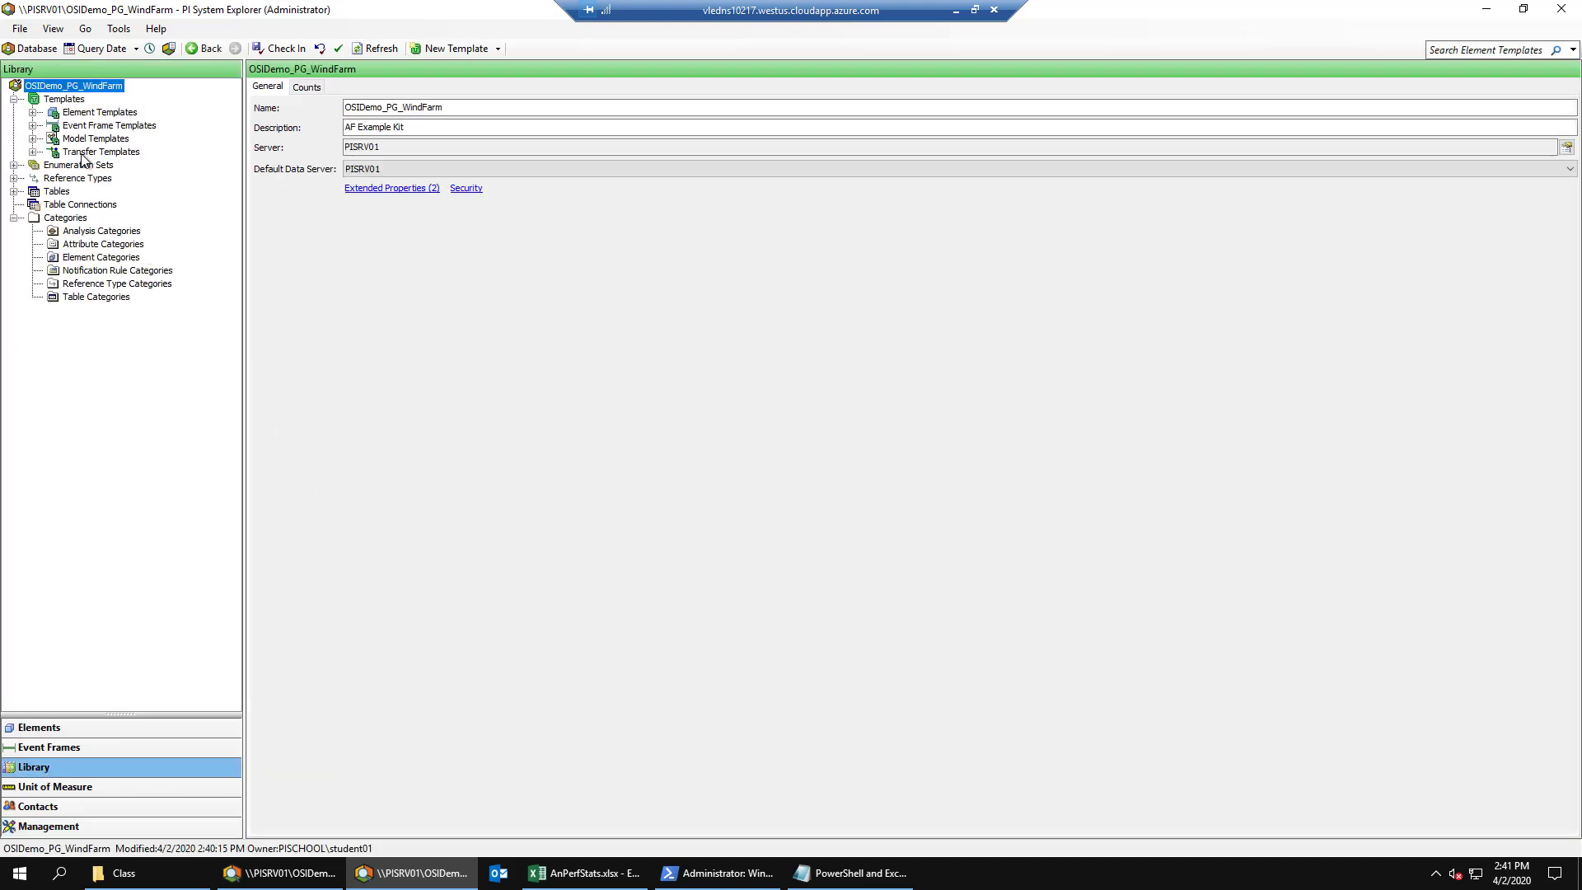
left_click(32, 112)
left_click(97, 166)
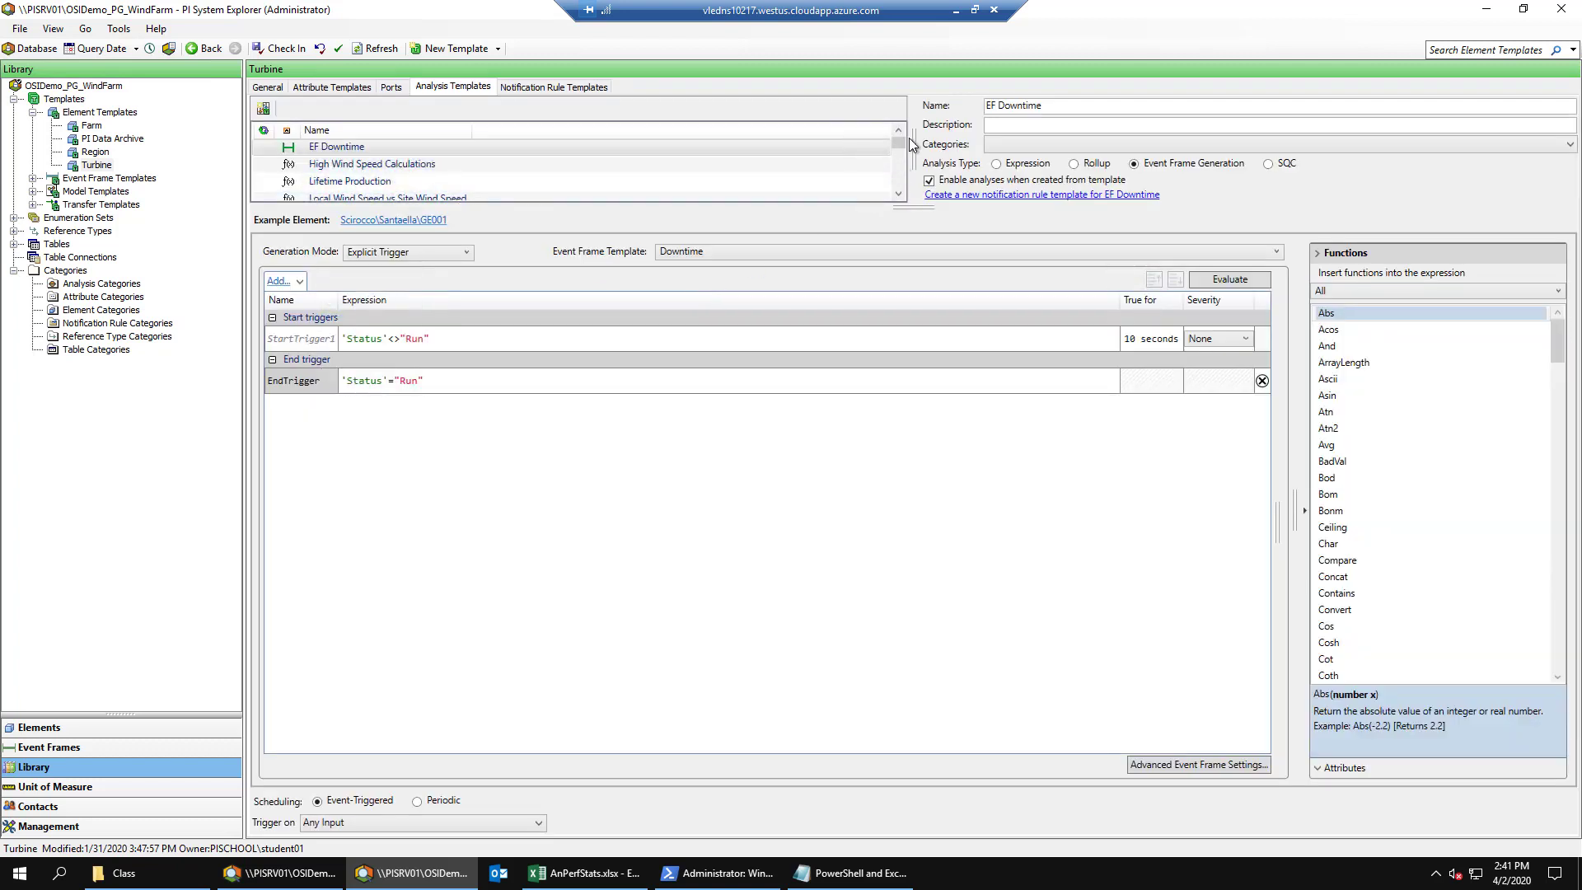
- Expand AvgPower in Production Lost EF and in the other analysis; both read 'Active Power|30dAverage'
left_click_drag(902, 144, 903, 180)
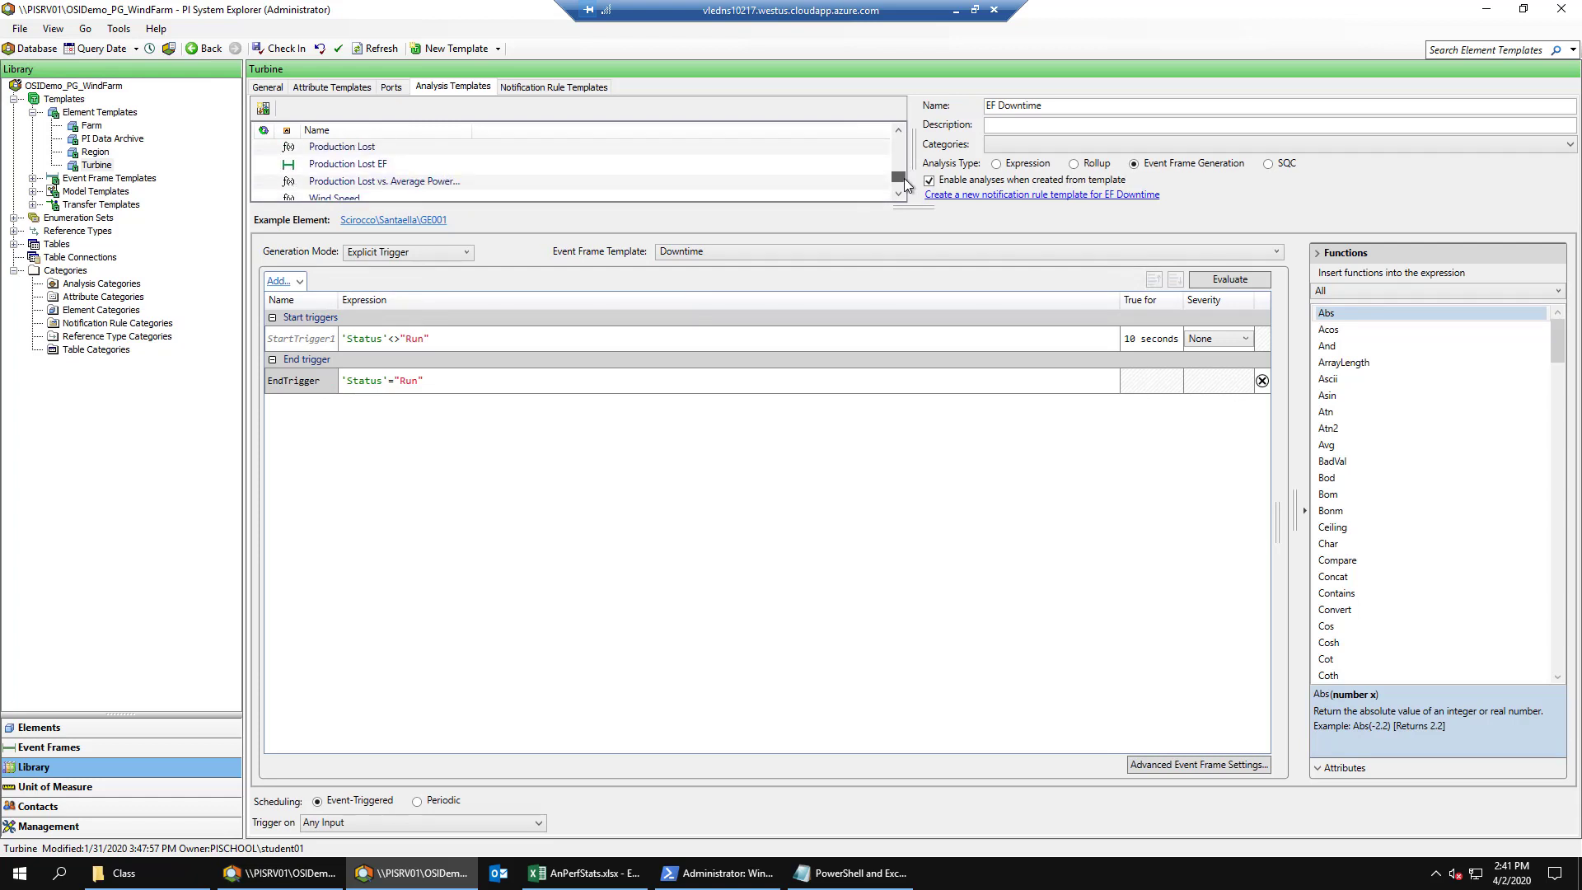
left_click(406, 176)
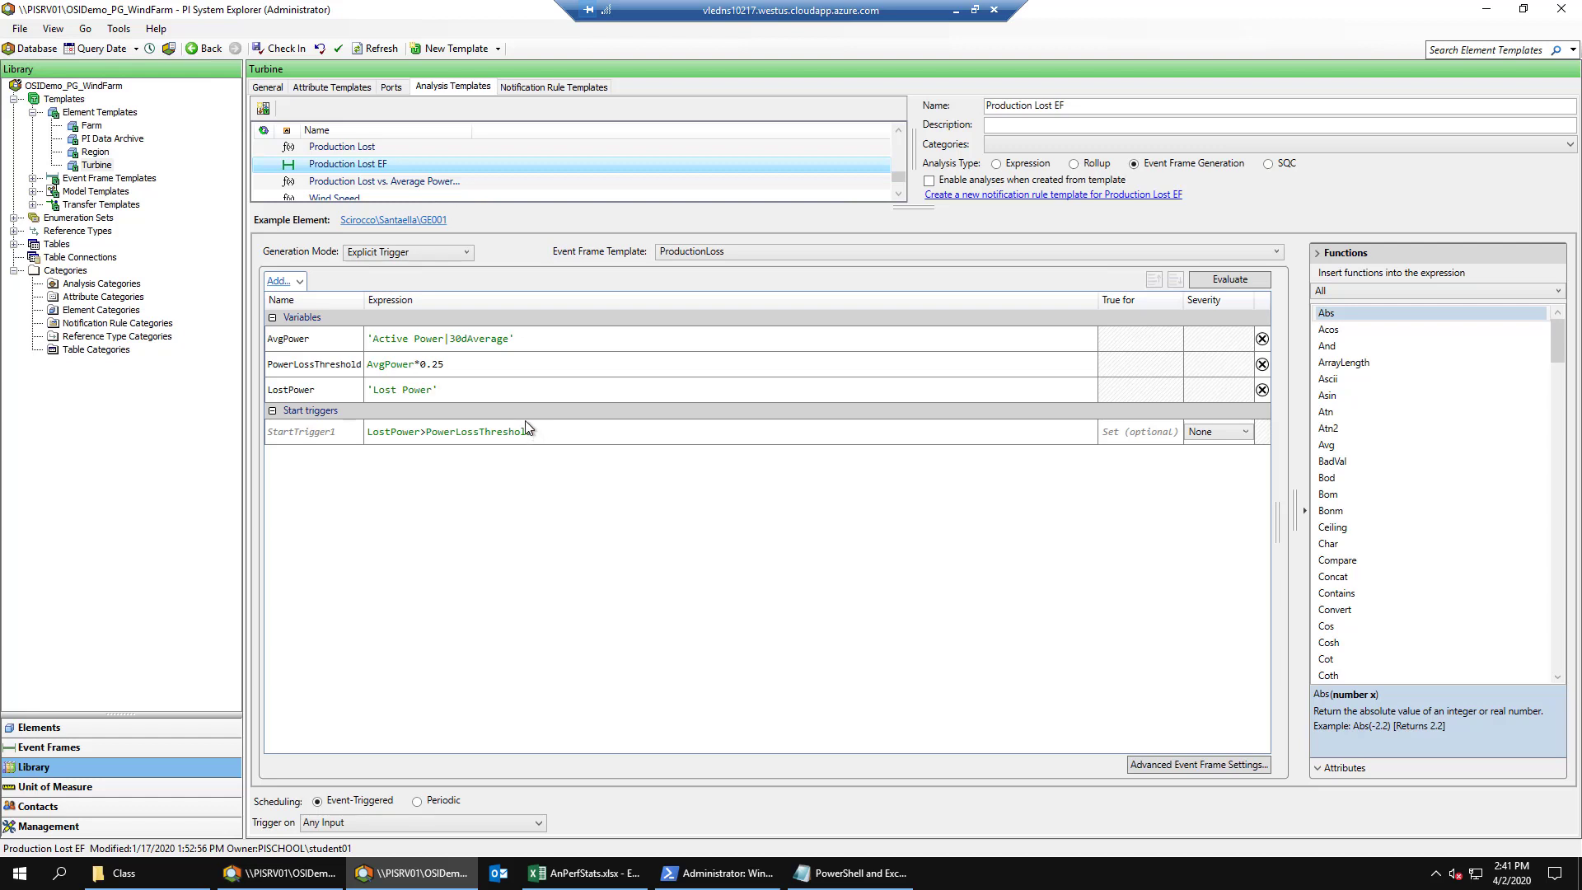
left_click(461, 346)
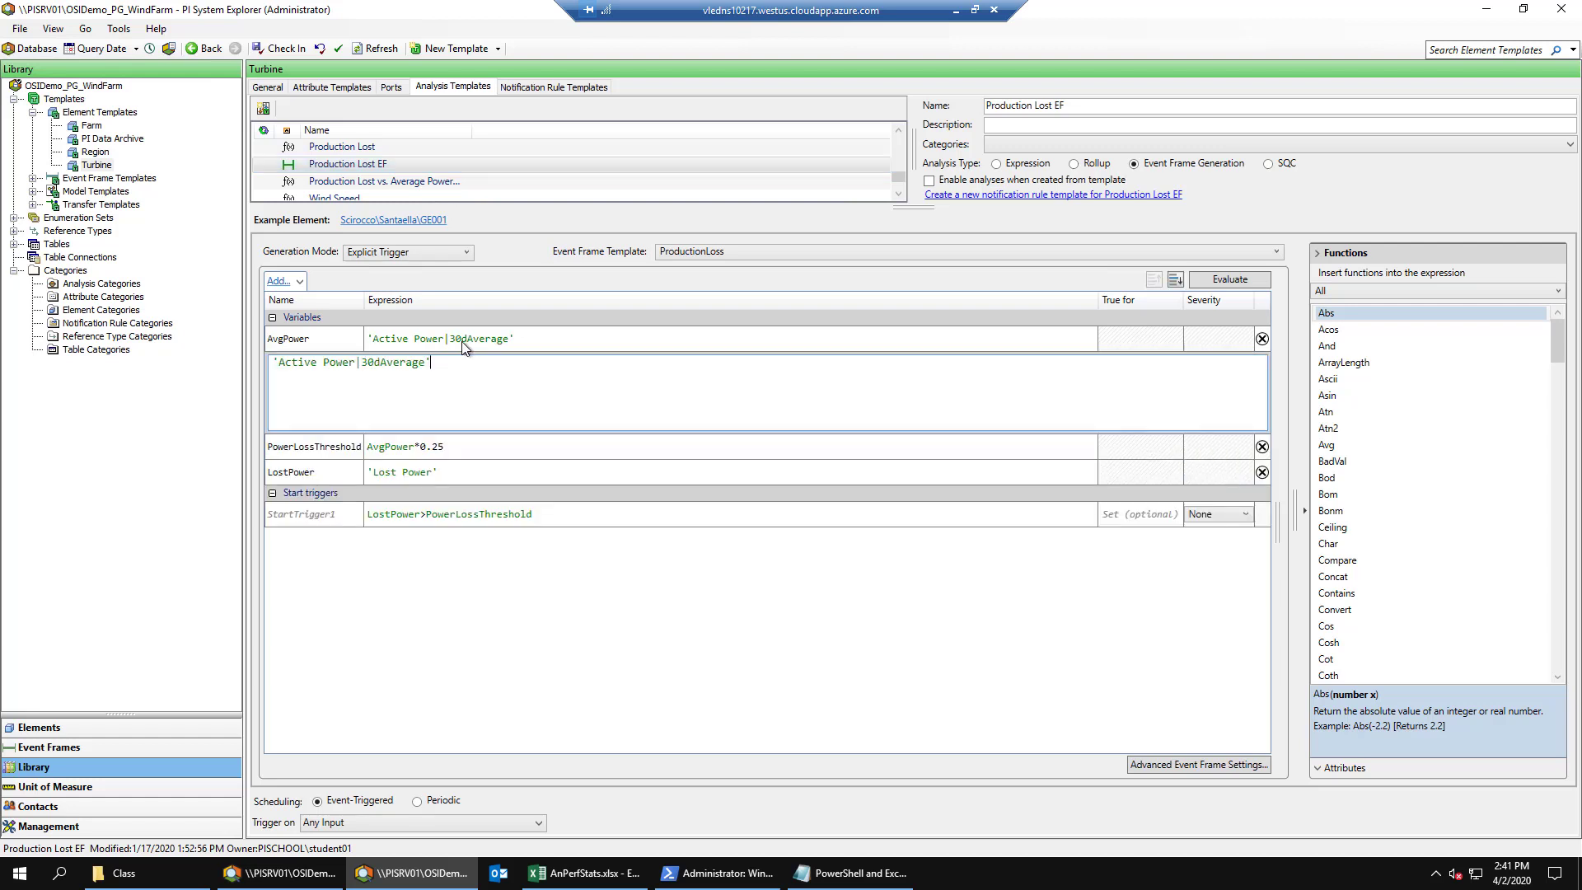
left_click(415, 876)
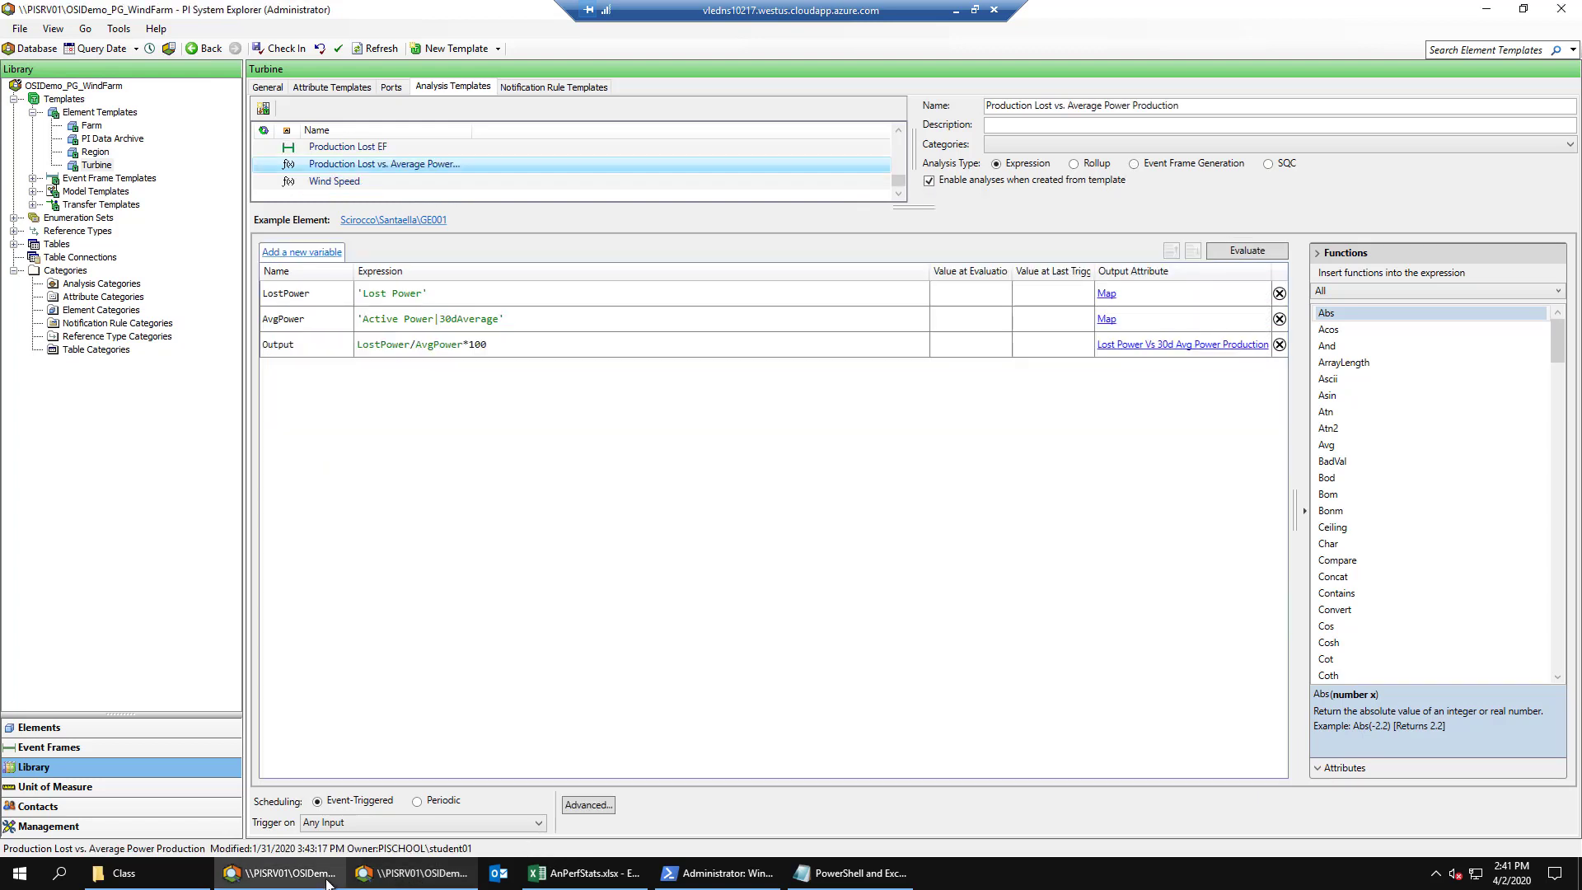
left_click(531, 317)
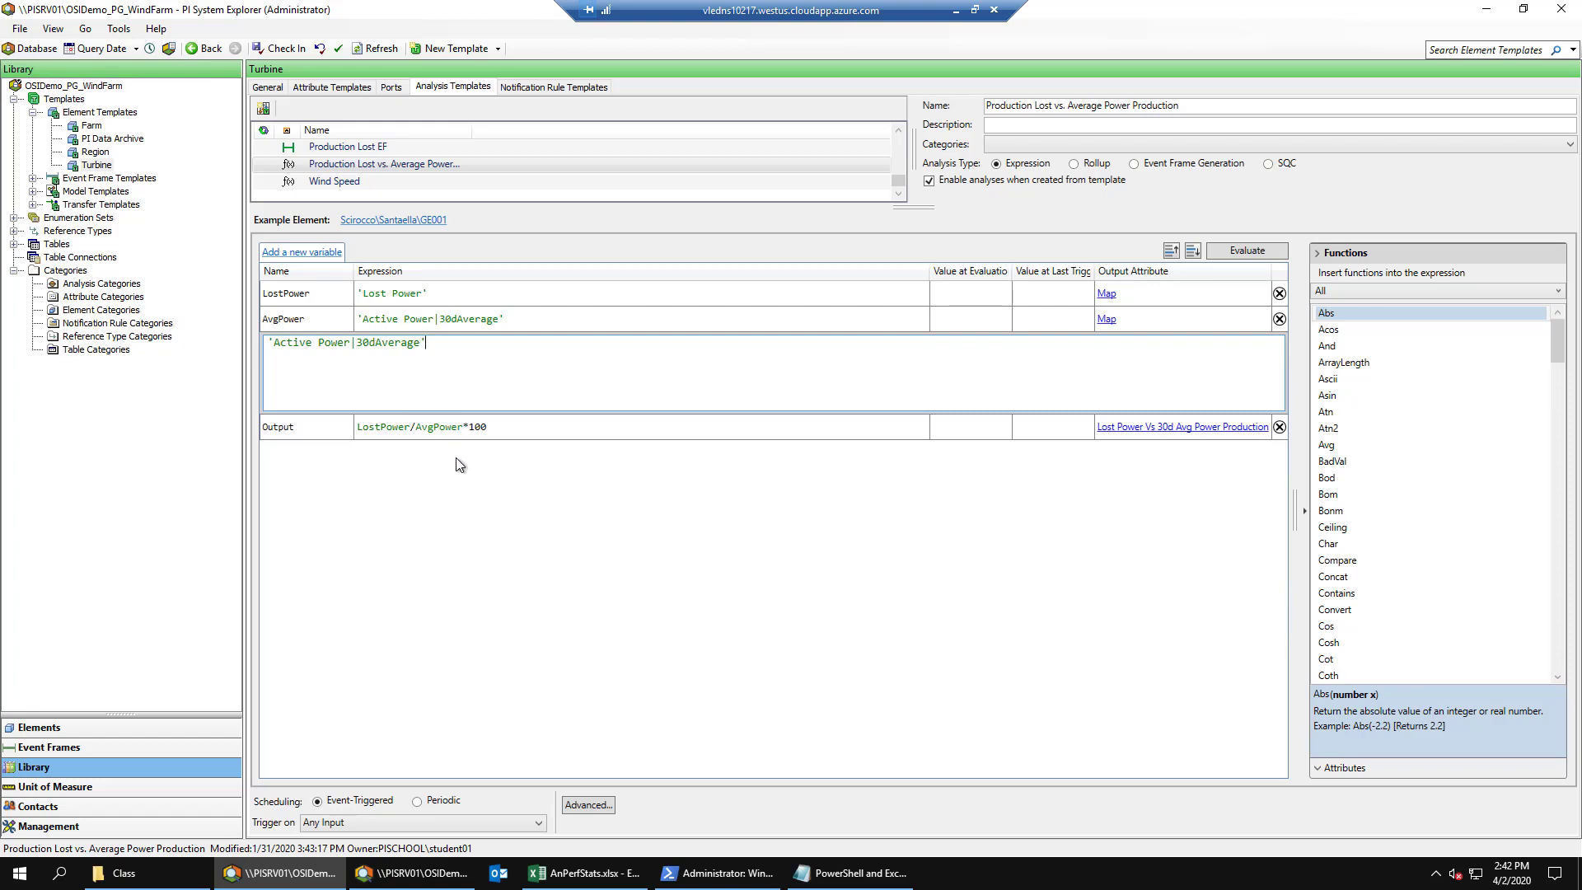
- Review the 30dAverage child attribute's PI Point data reference (average over -30d) and cancel without changes
left_click(333, 88)
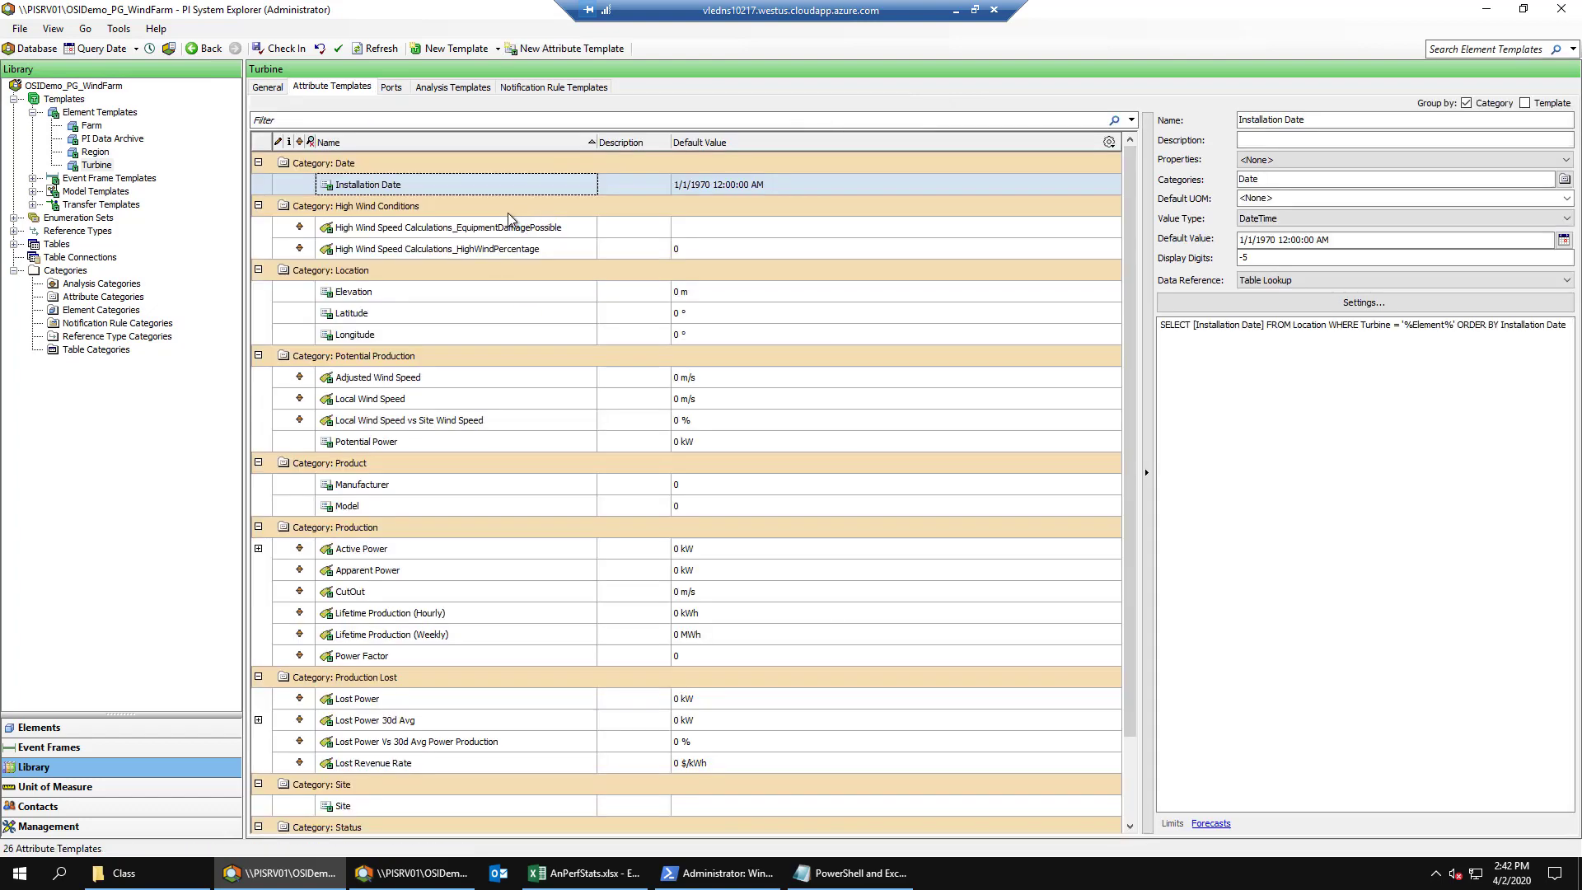
scroll(437, 316, "down", 3)
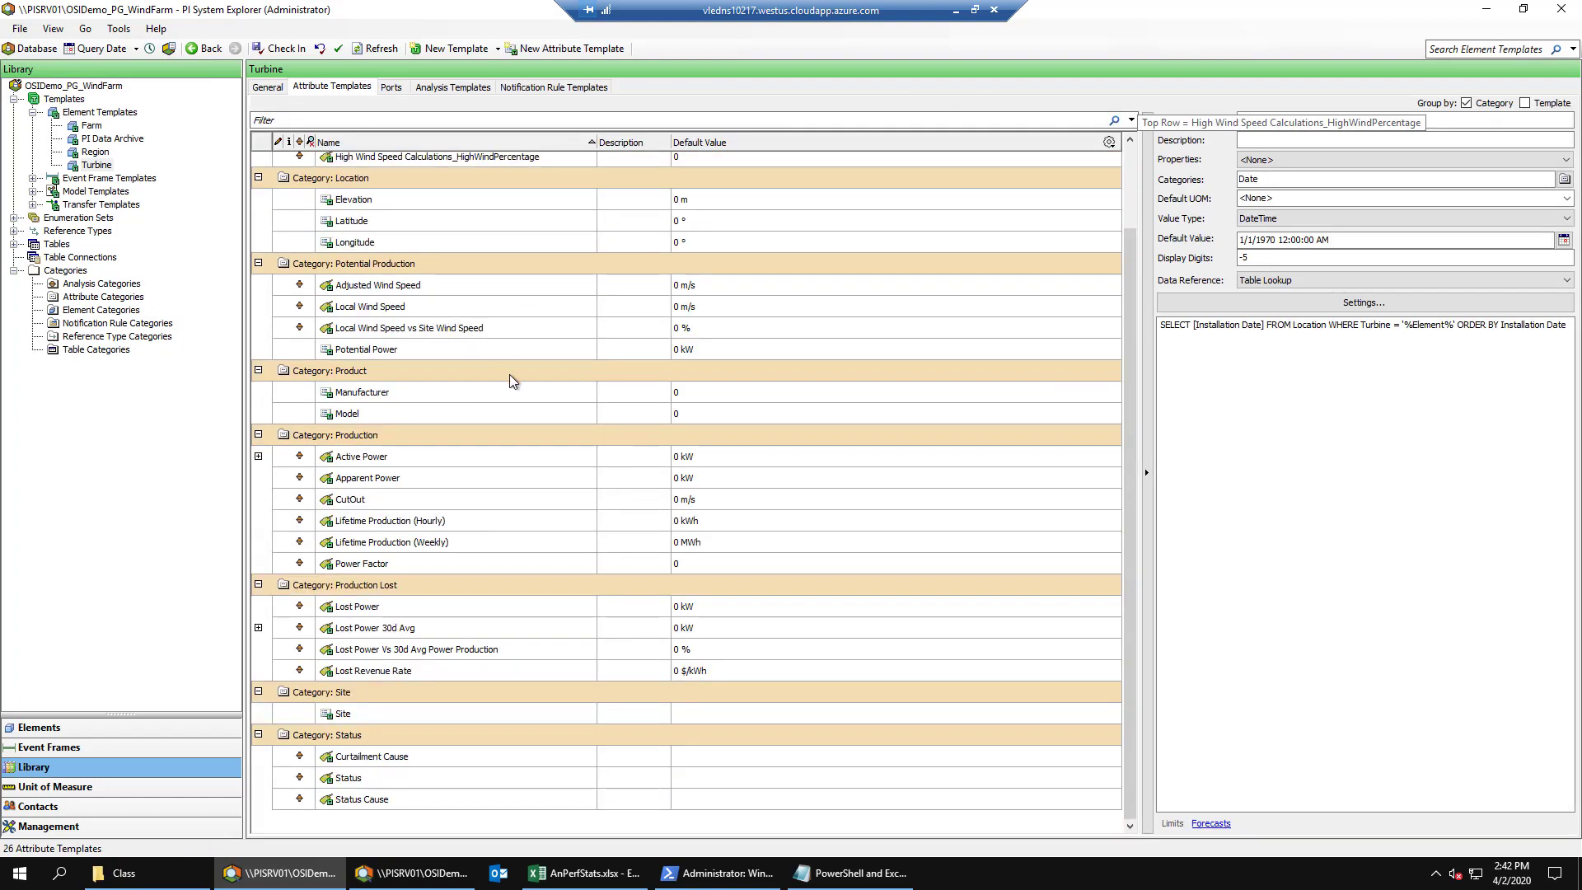
left_click(258, 456)
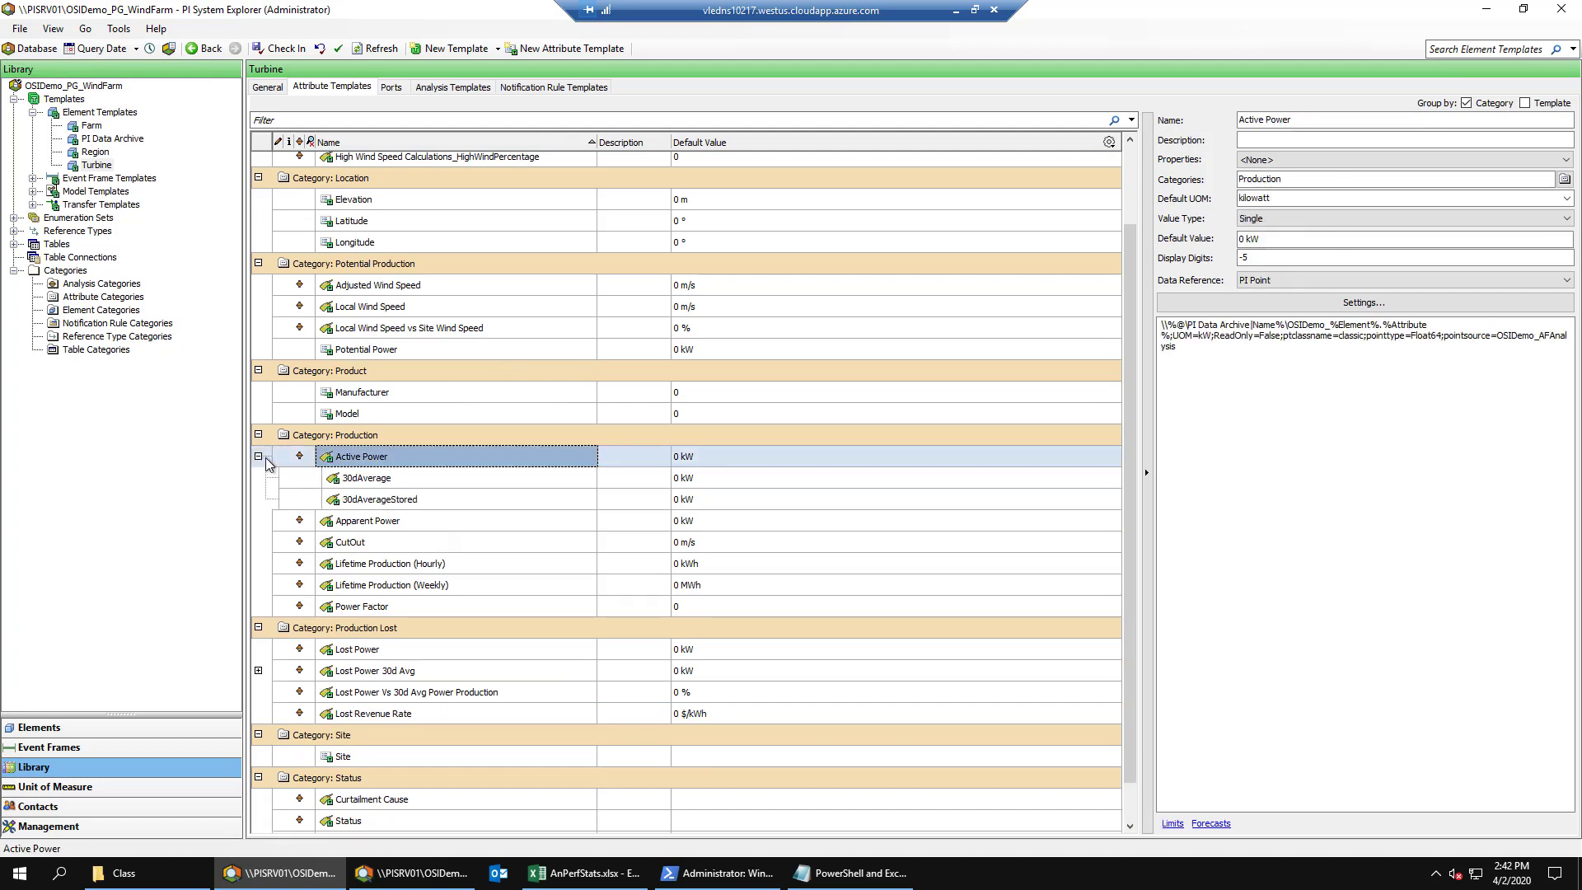
left_click(412, 477)
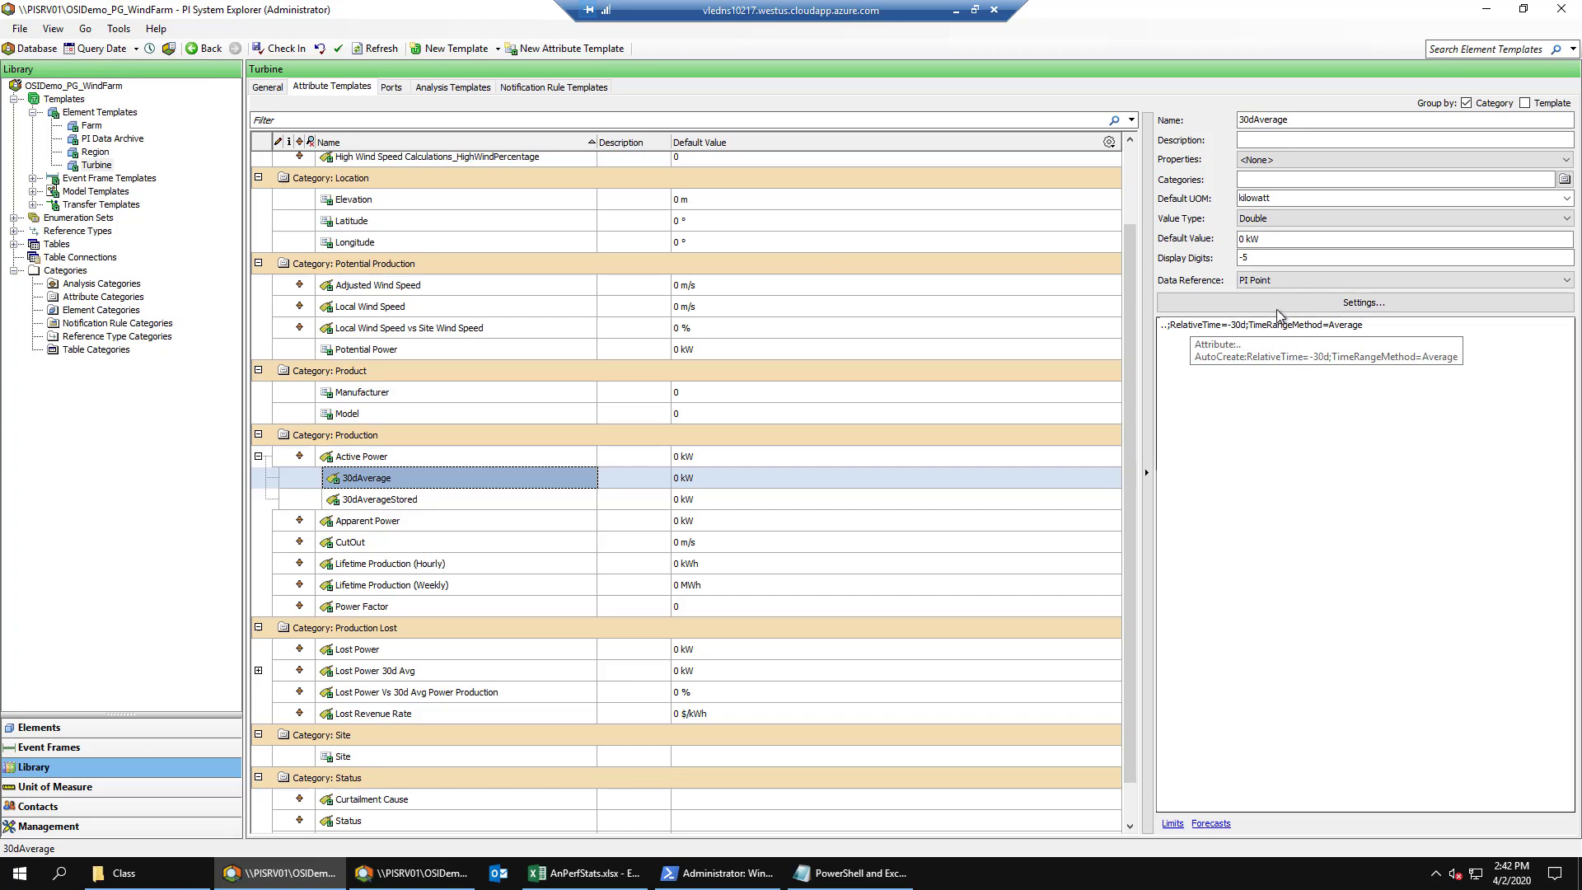
left_click(1277, 305)
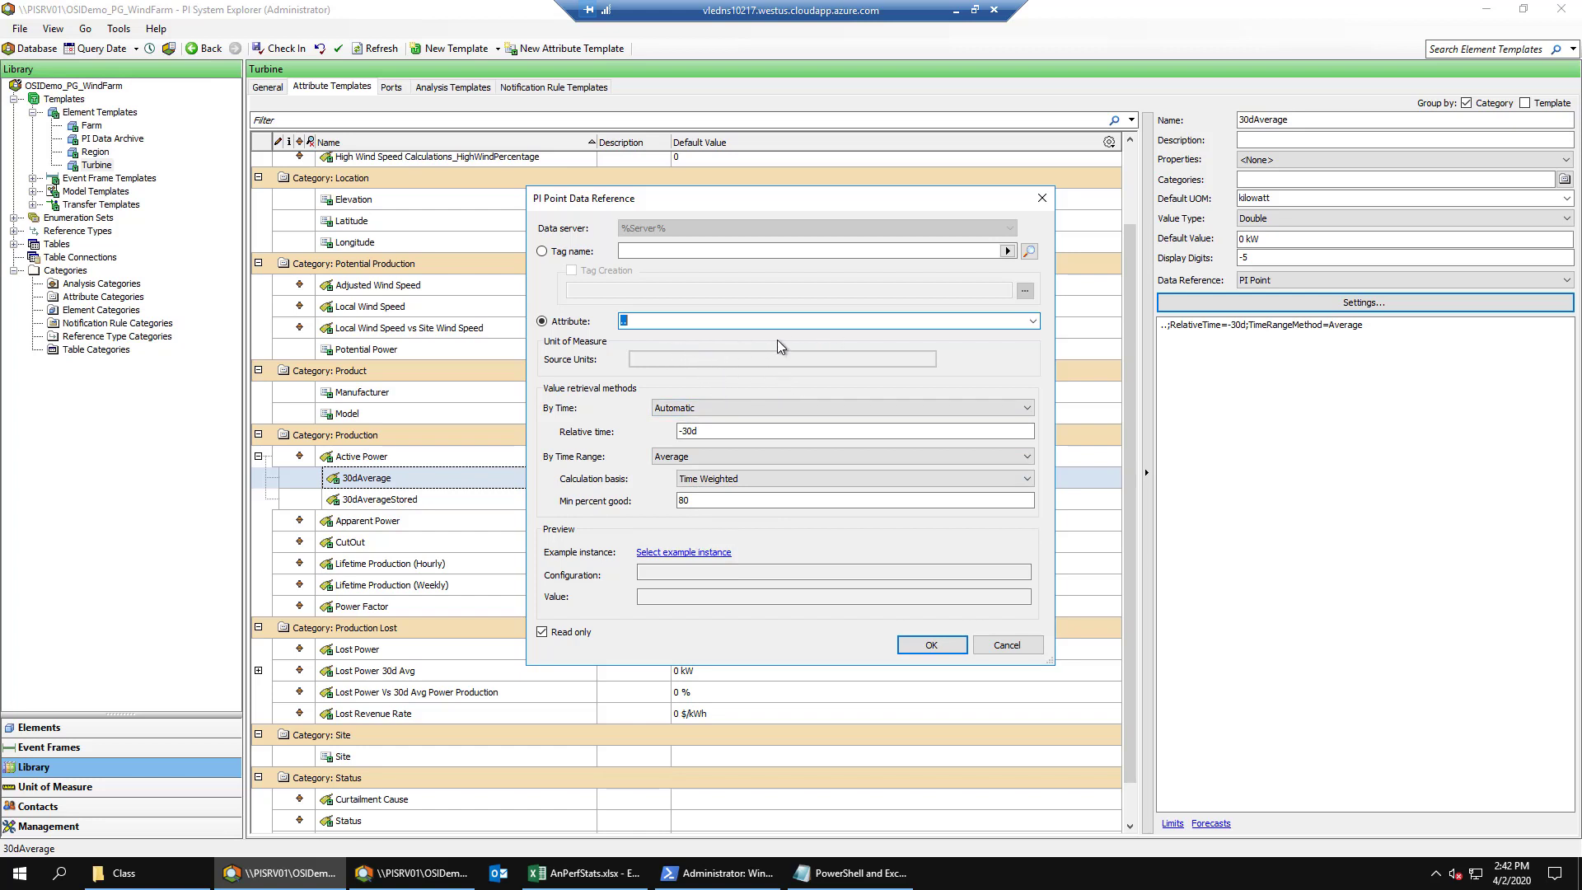
left_click(1007, 645)
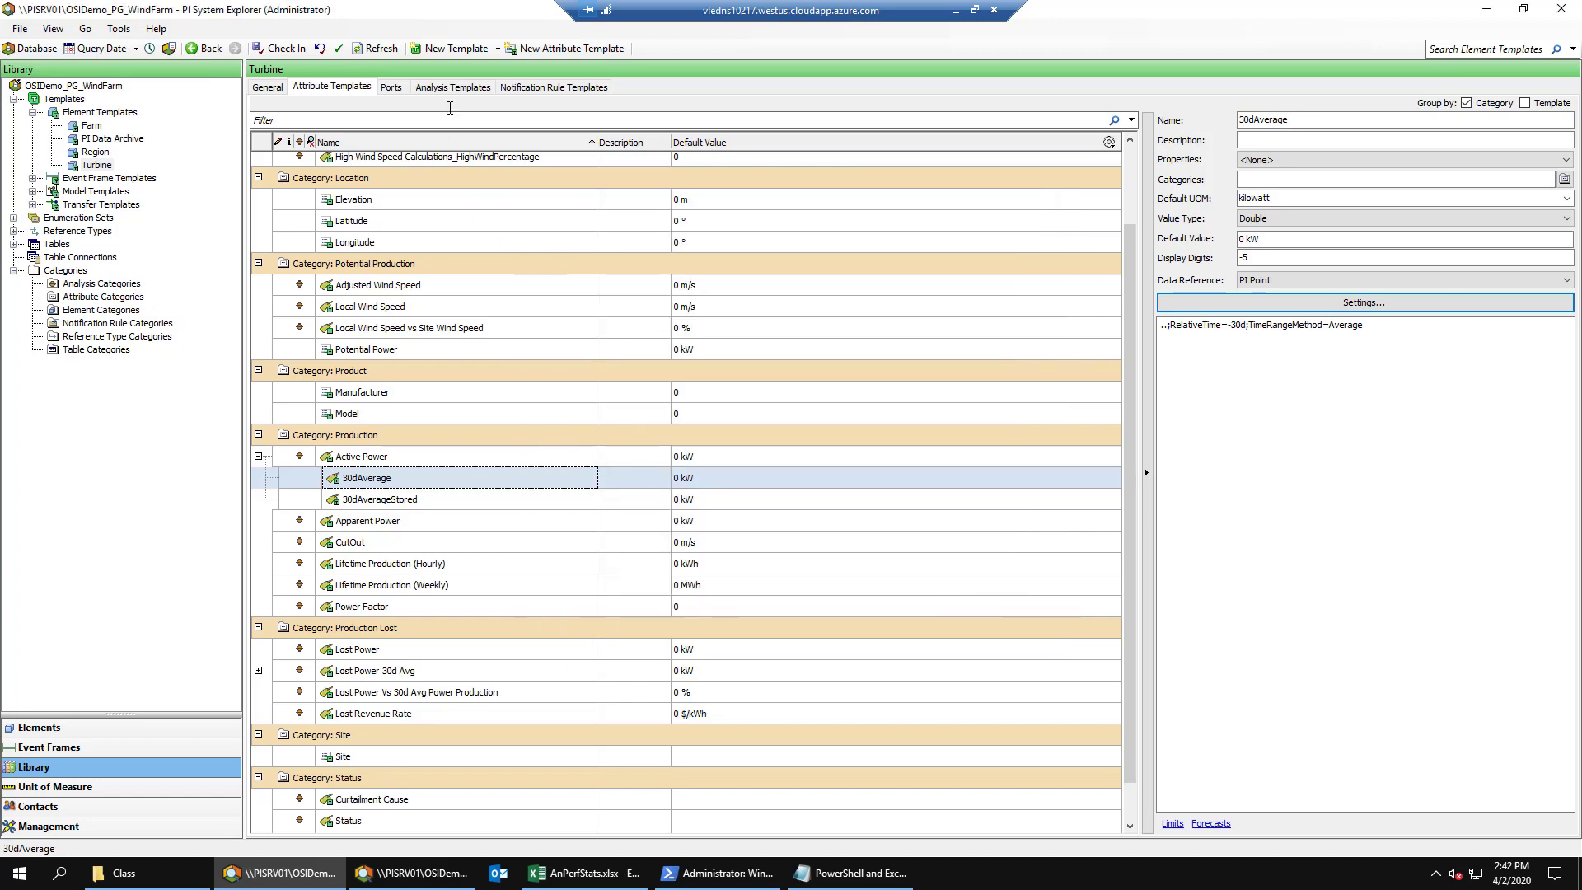
- Preview results for Production Lost vs. Average Power Production, generating 4181 evaluations
left_click(445, 86)
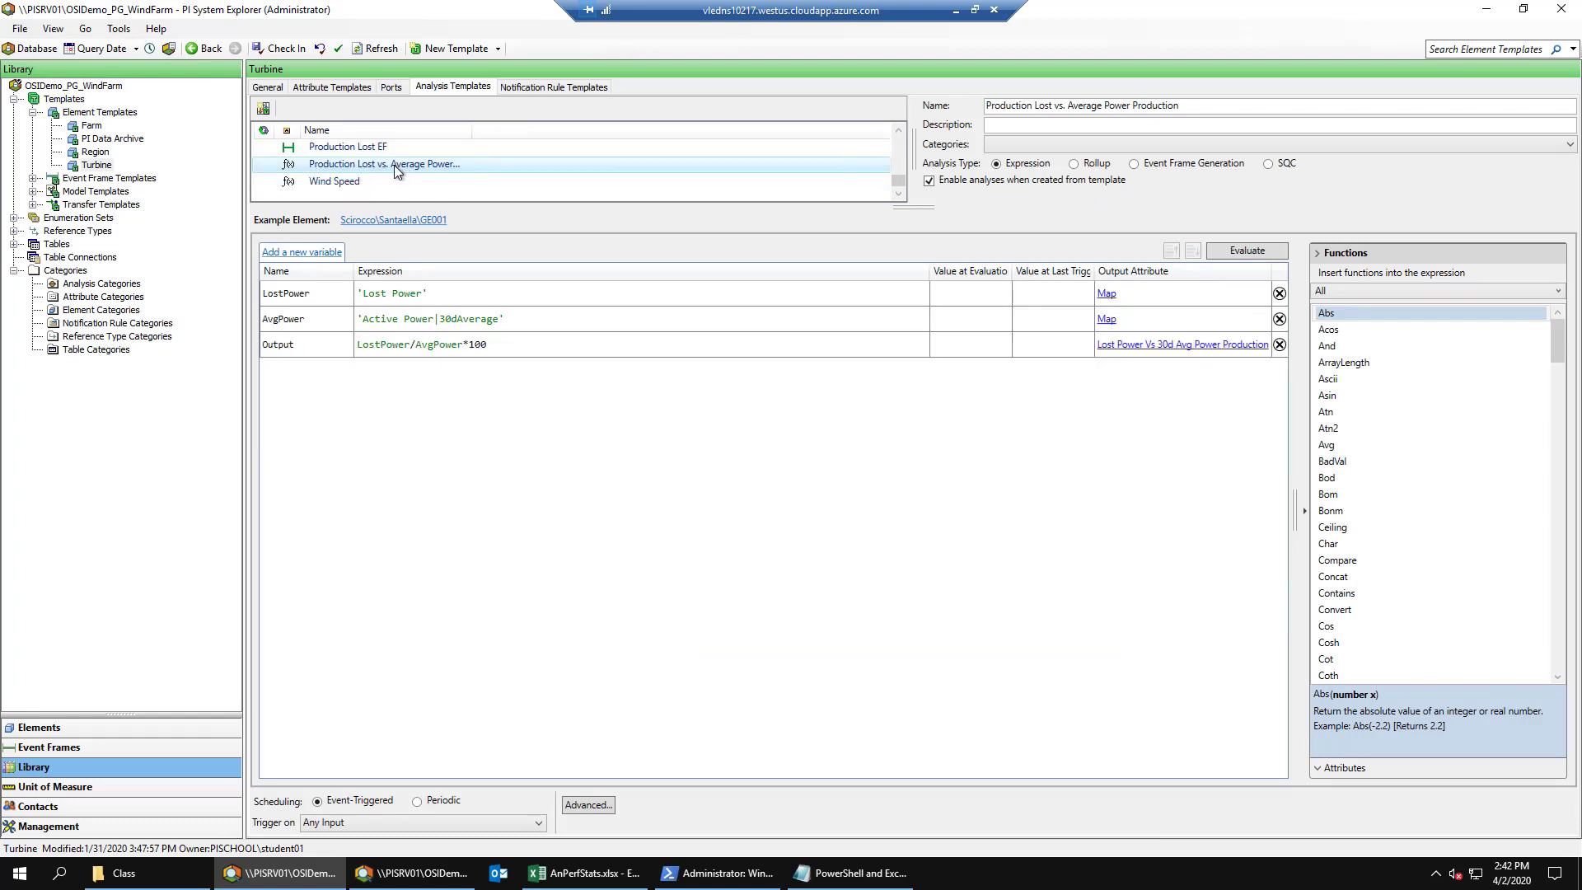
right_click(397, 165)
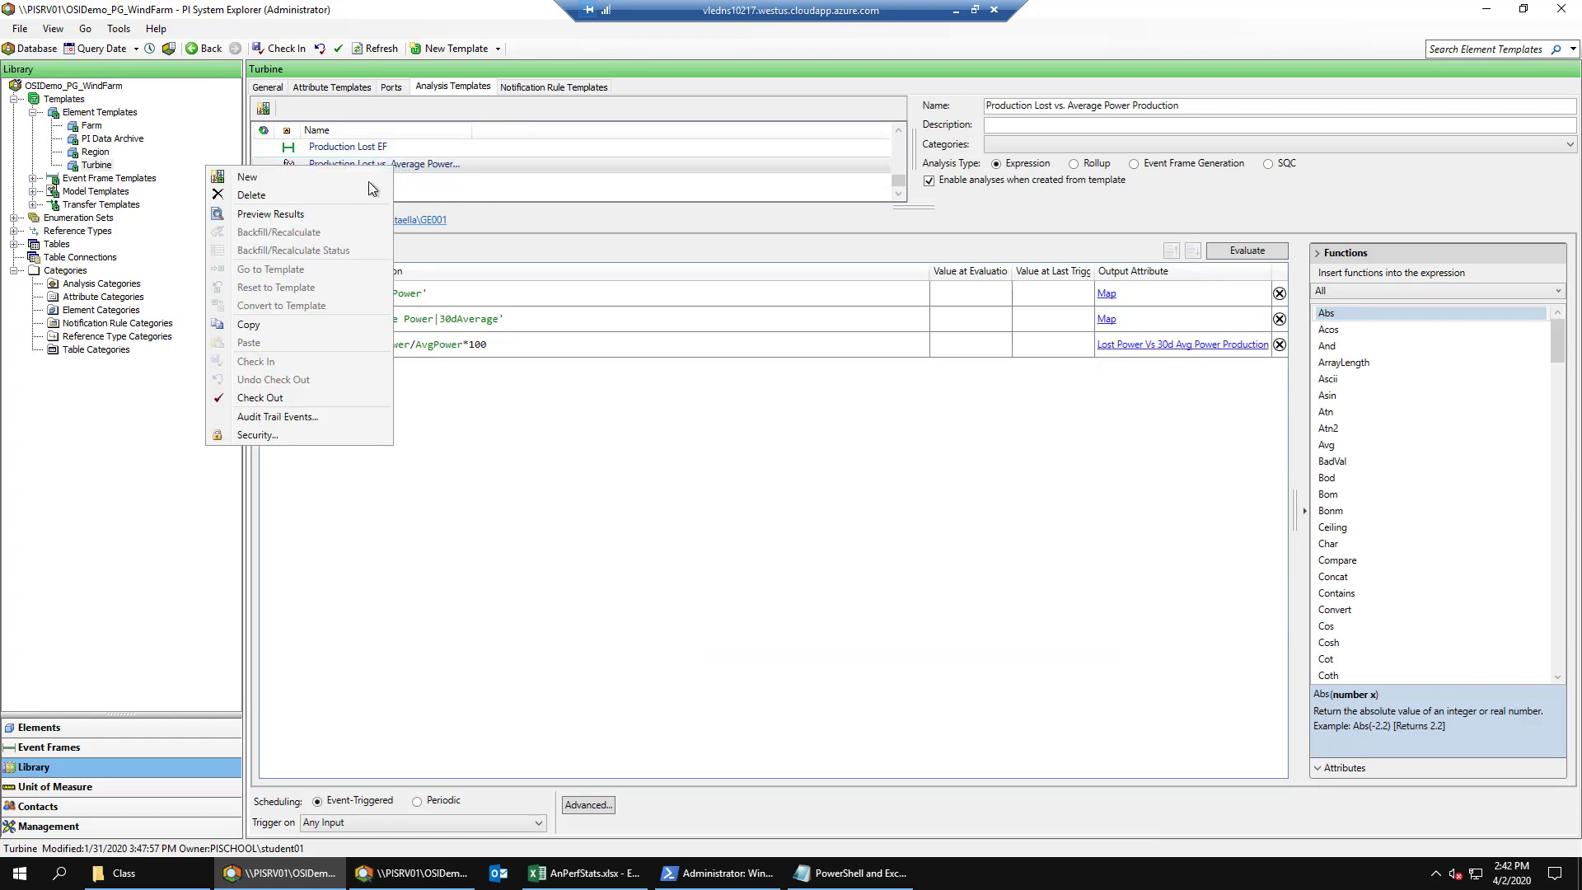
left_click(323, 214)
left_click(1001, 202)
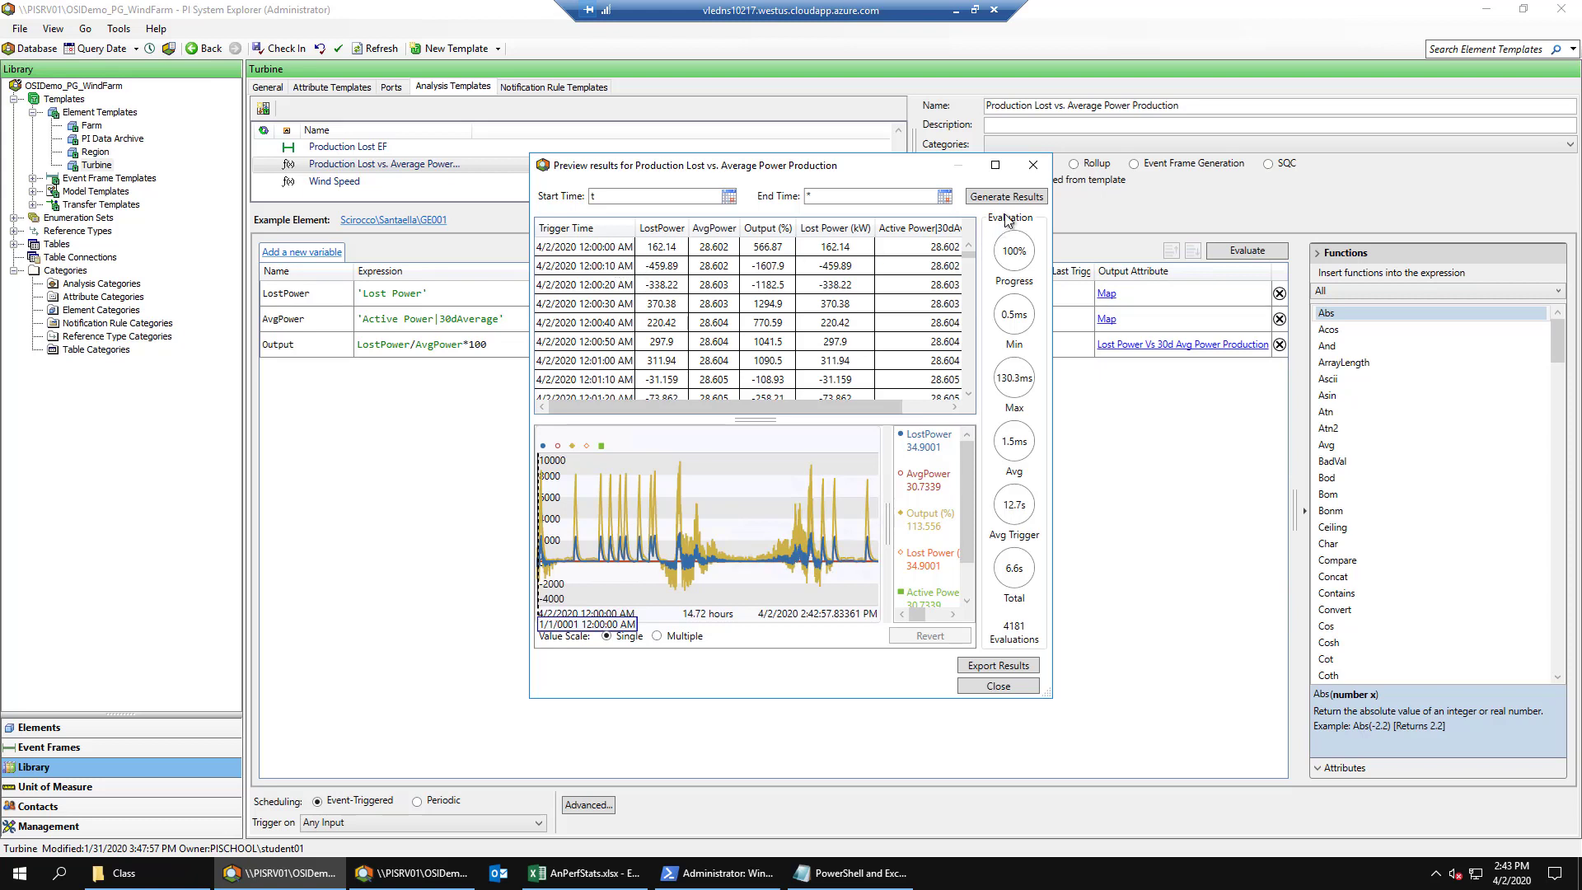
left_click(1021, 195)
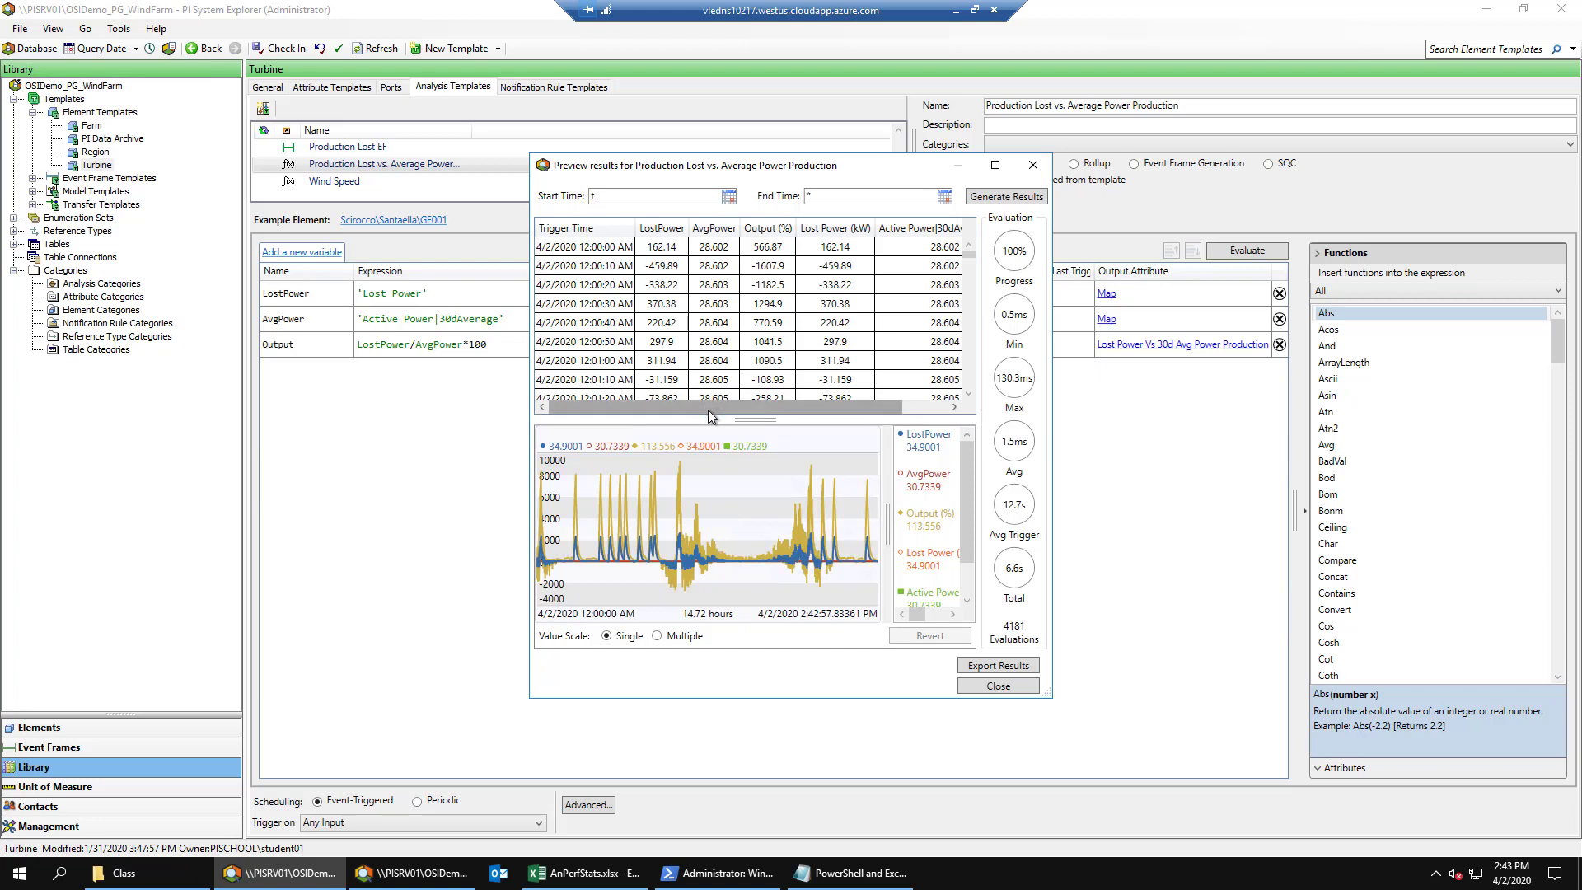
- Close the preview results and reselect Production Lost vs. Average Power Production in the list
left_click(998, 686)
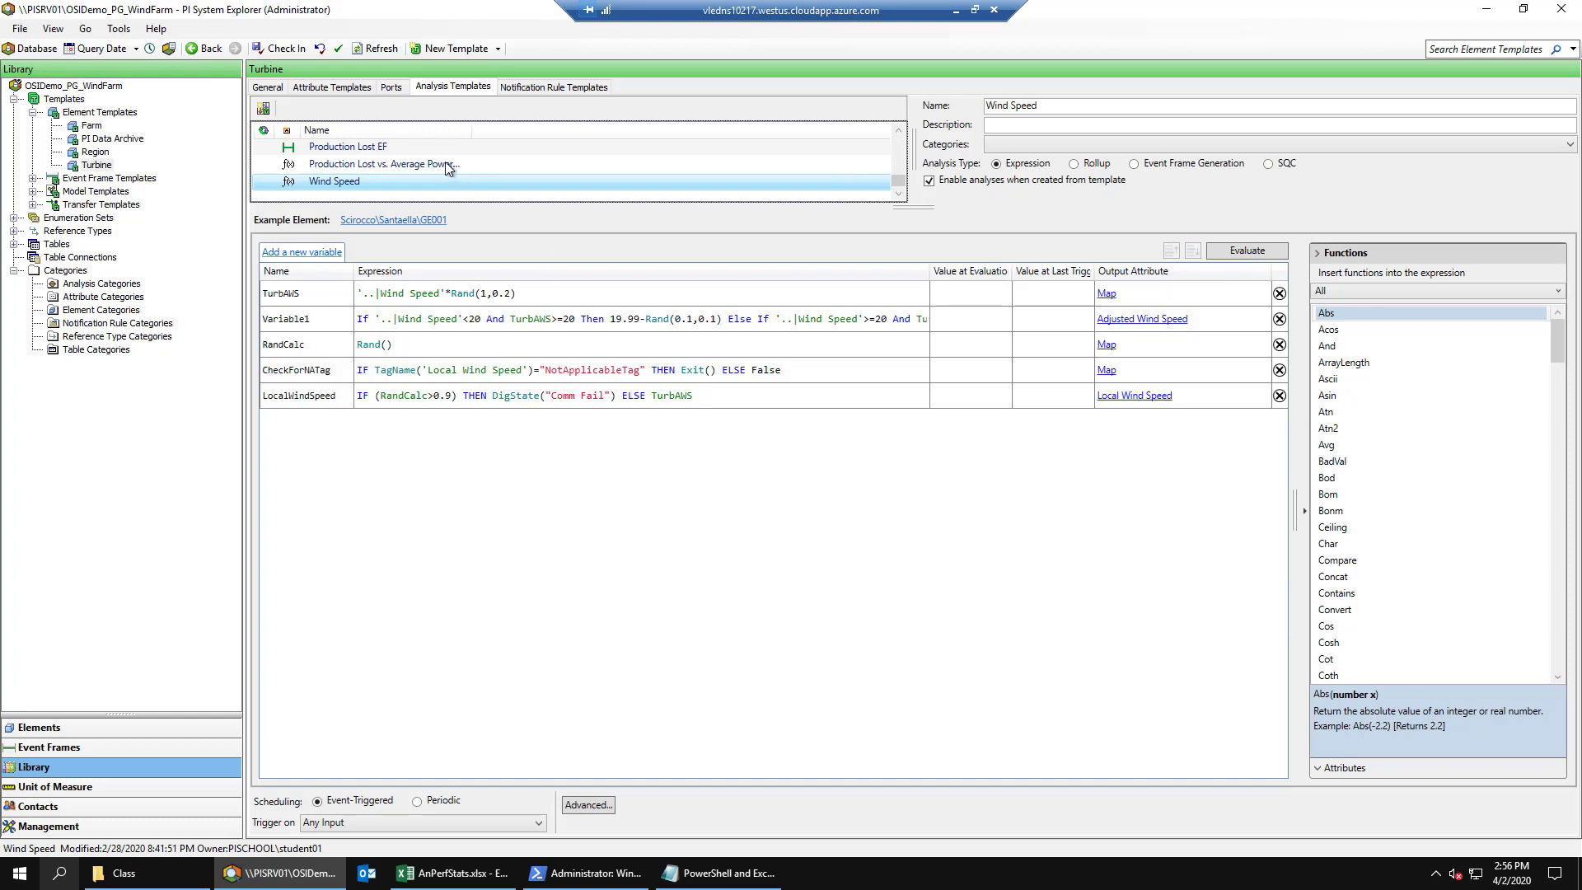
left_click(404, 162)
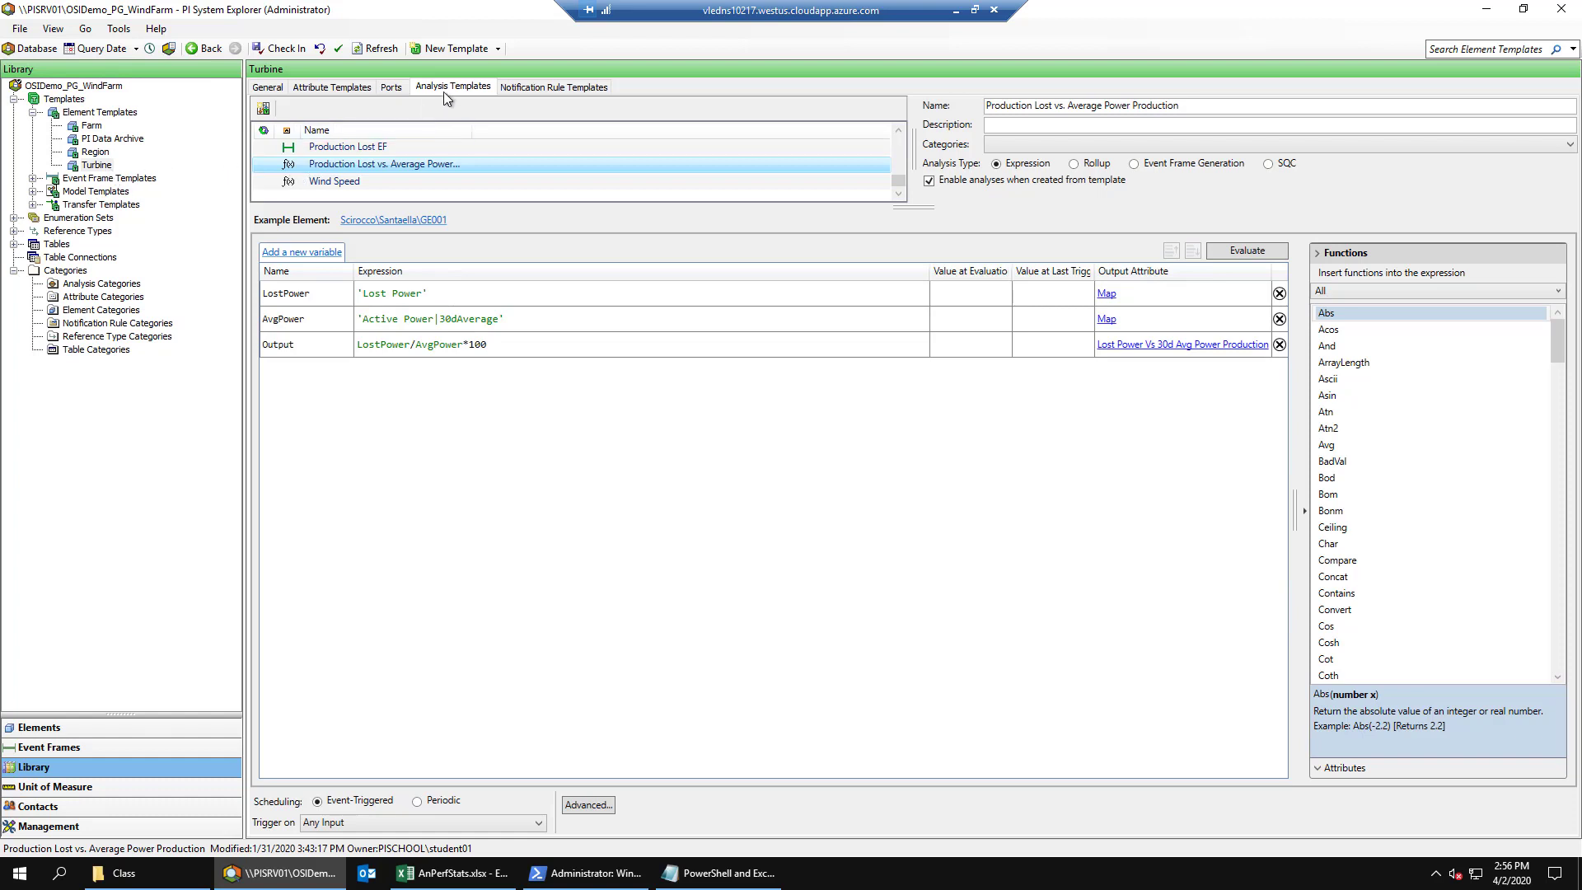
- Create a new Turbine analysis template named ActivePower30dAvg
right_click(309, 195)
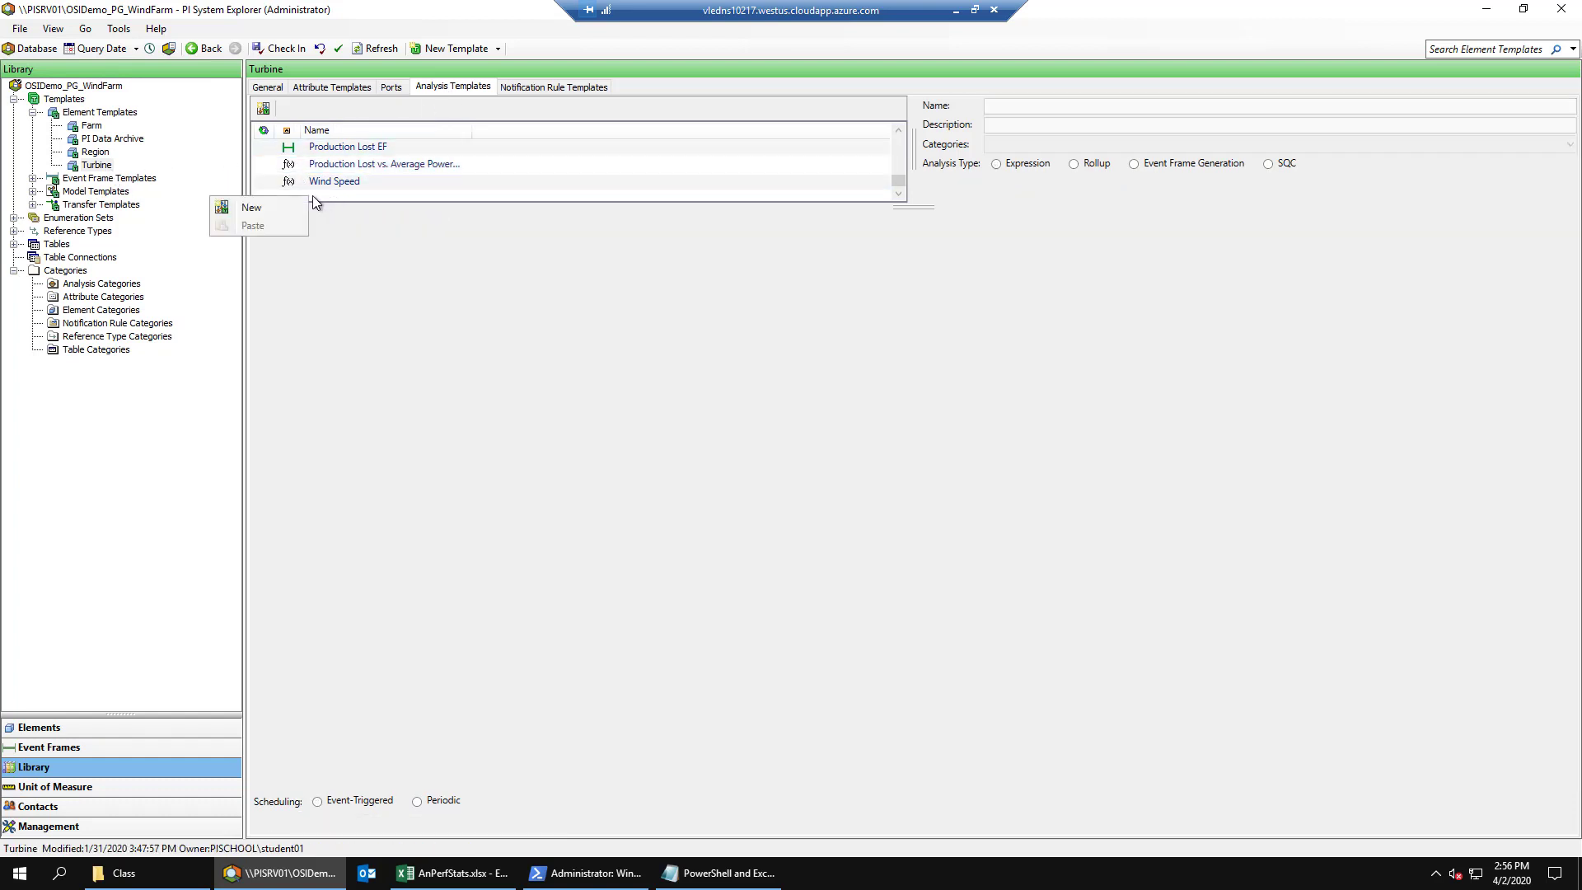
left_click(266, 206)
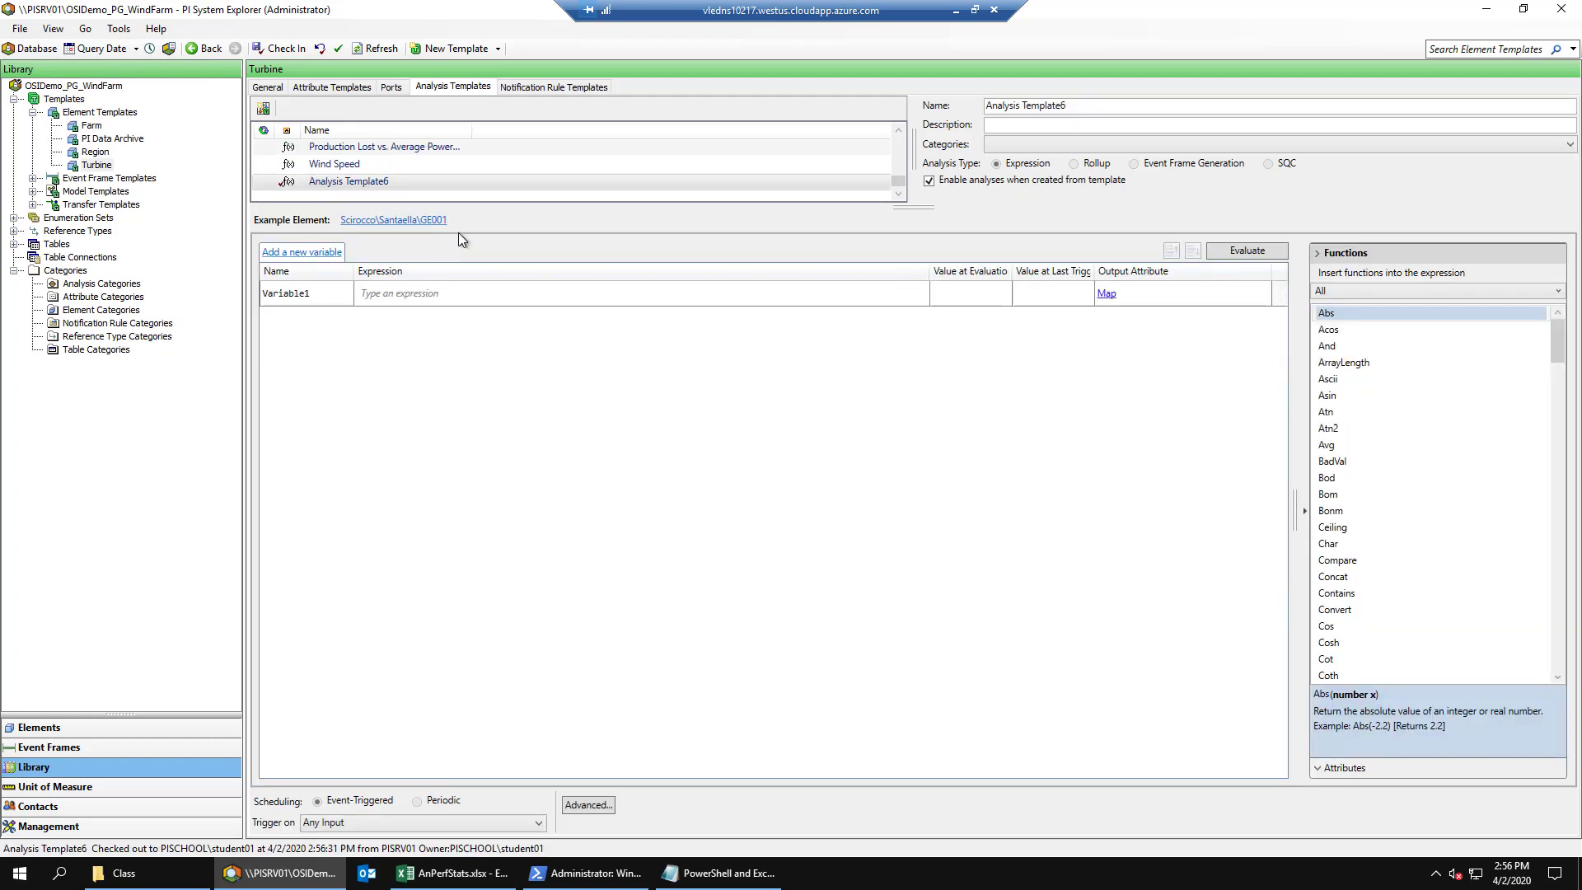
left_click_drag(1078, 105, 924, 105)
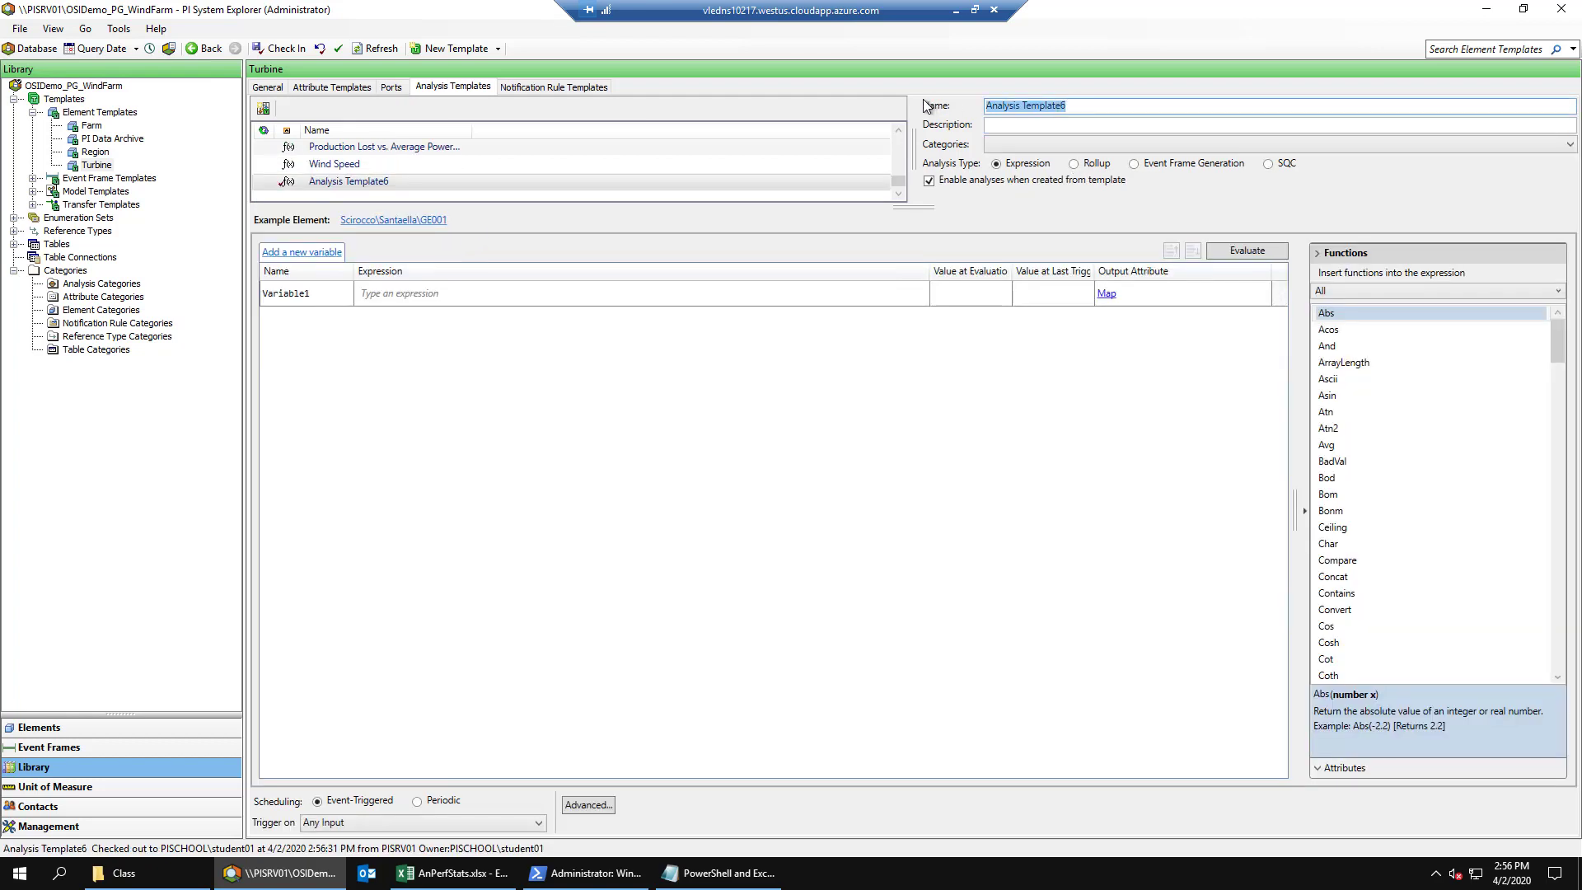
type("Acti")
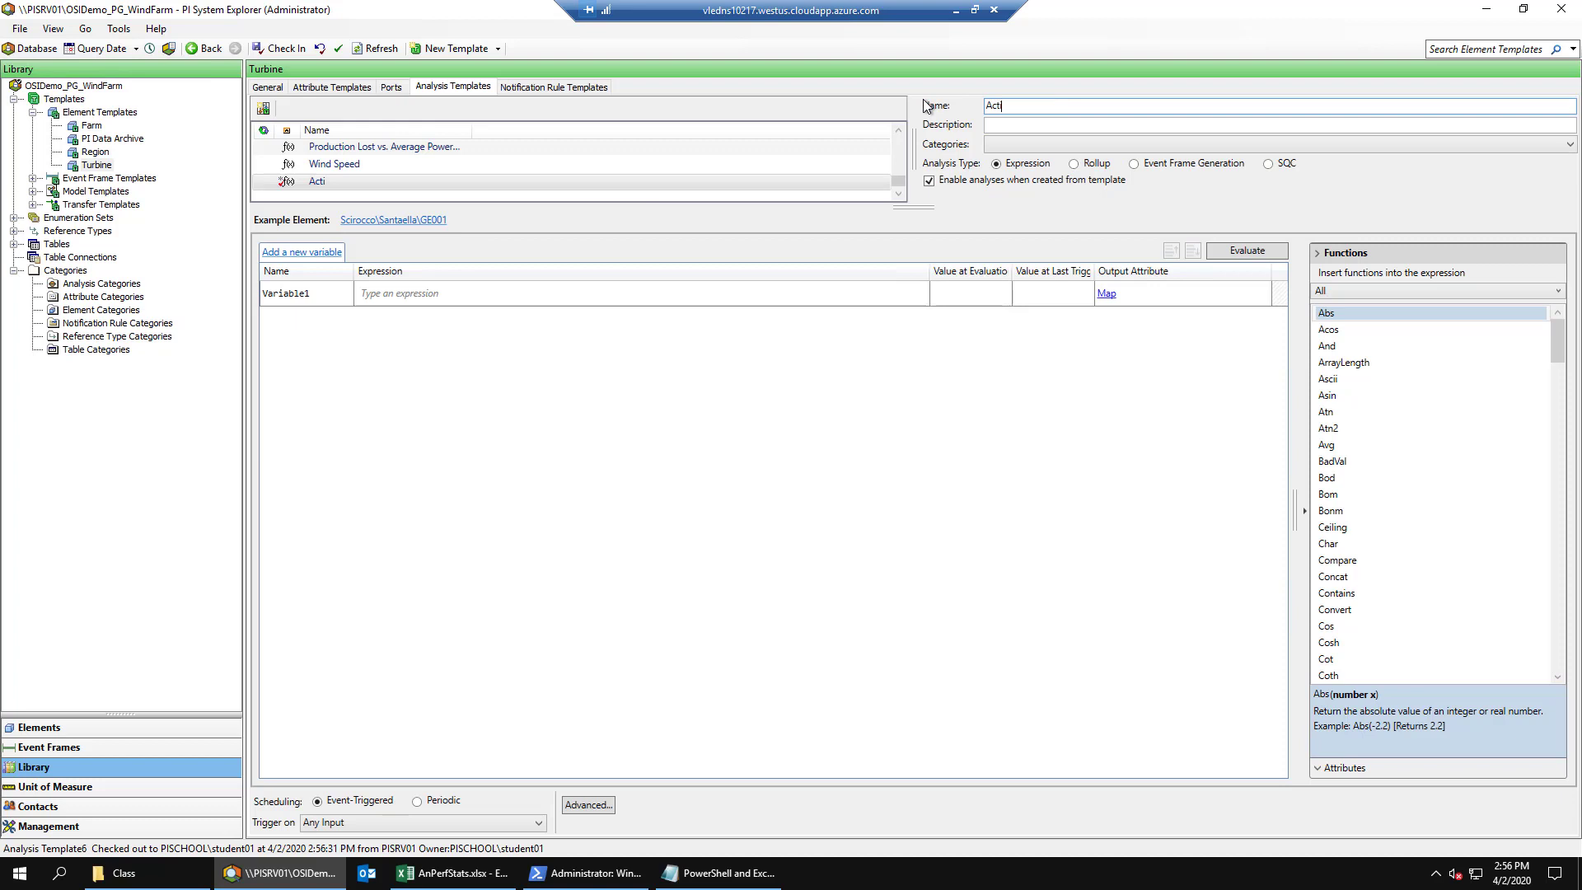
type("vePower30dA")
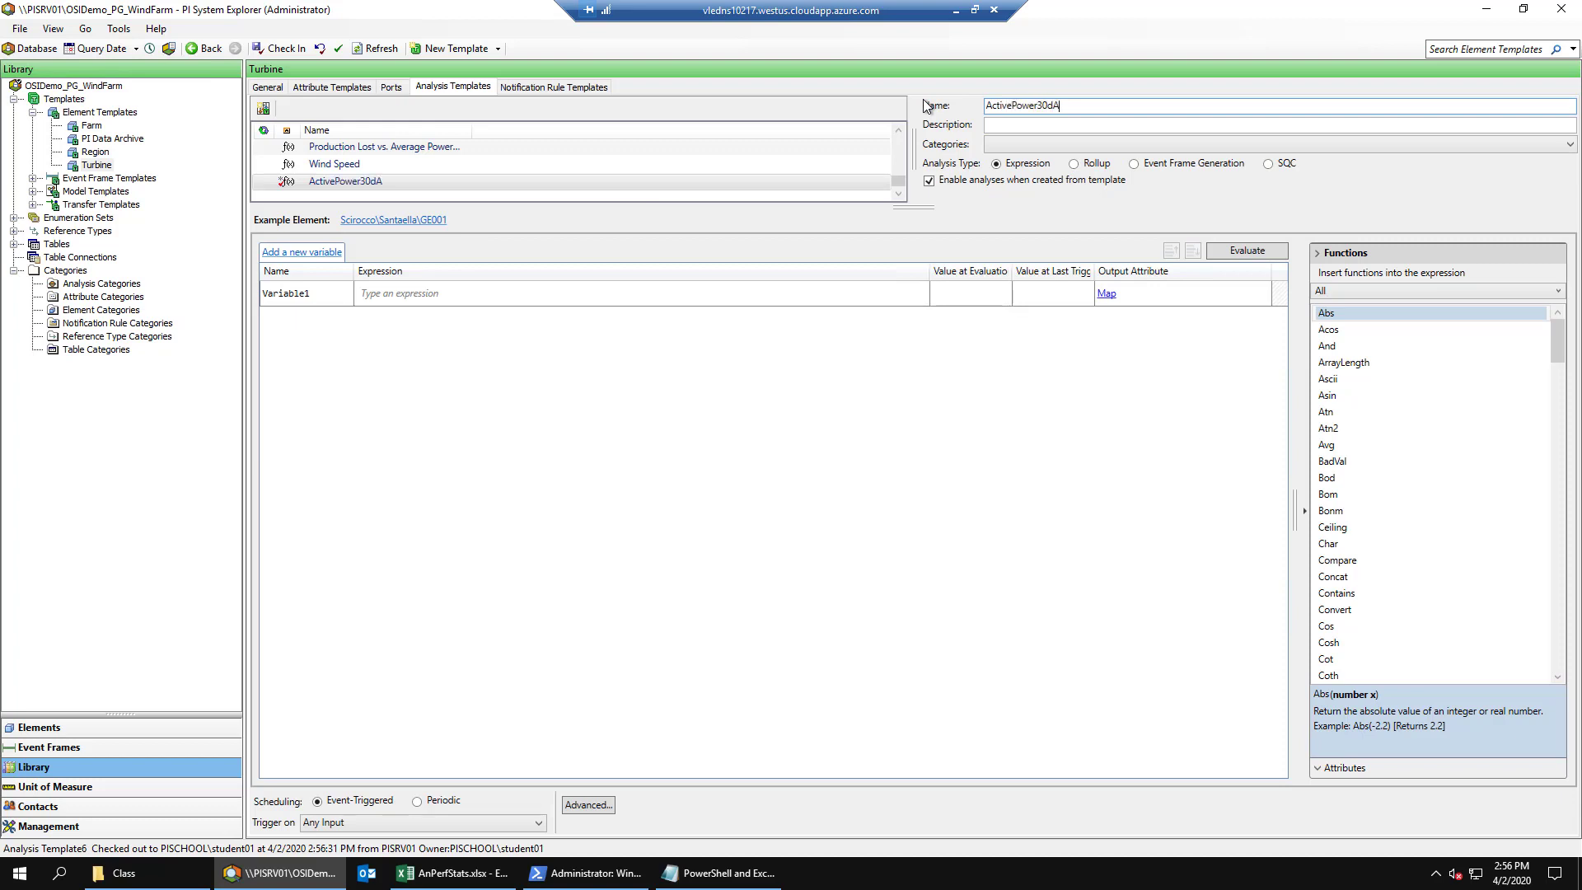
type("vg")
- Set Variable1's expression to the relative attribute 'Active Power|30dAverage'
left_click(391, 294)
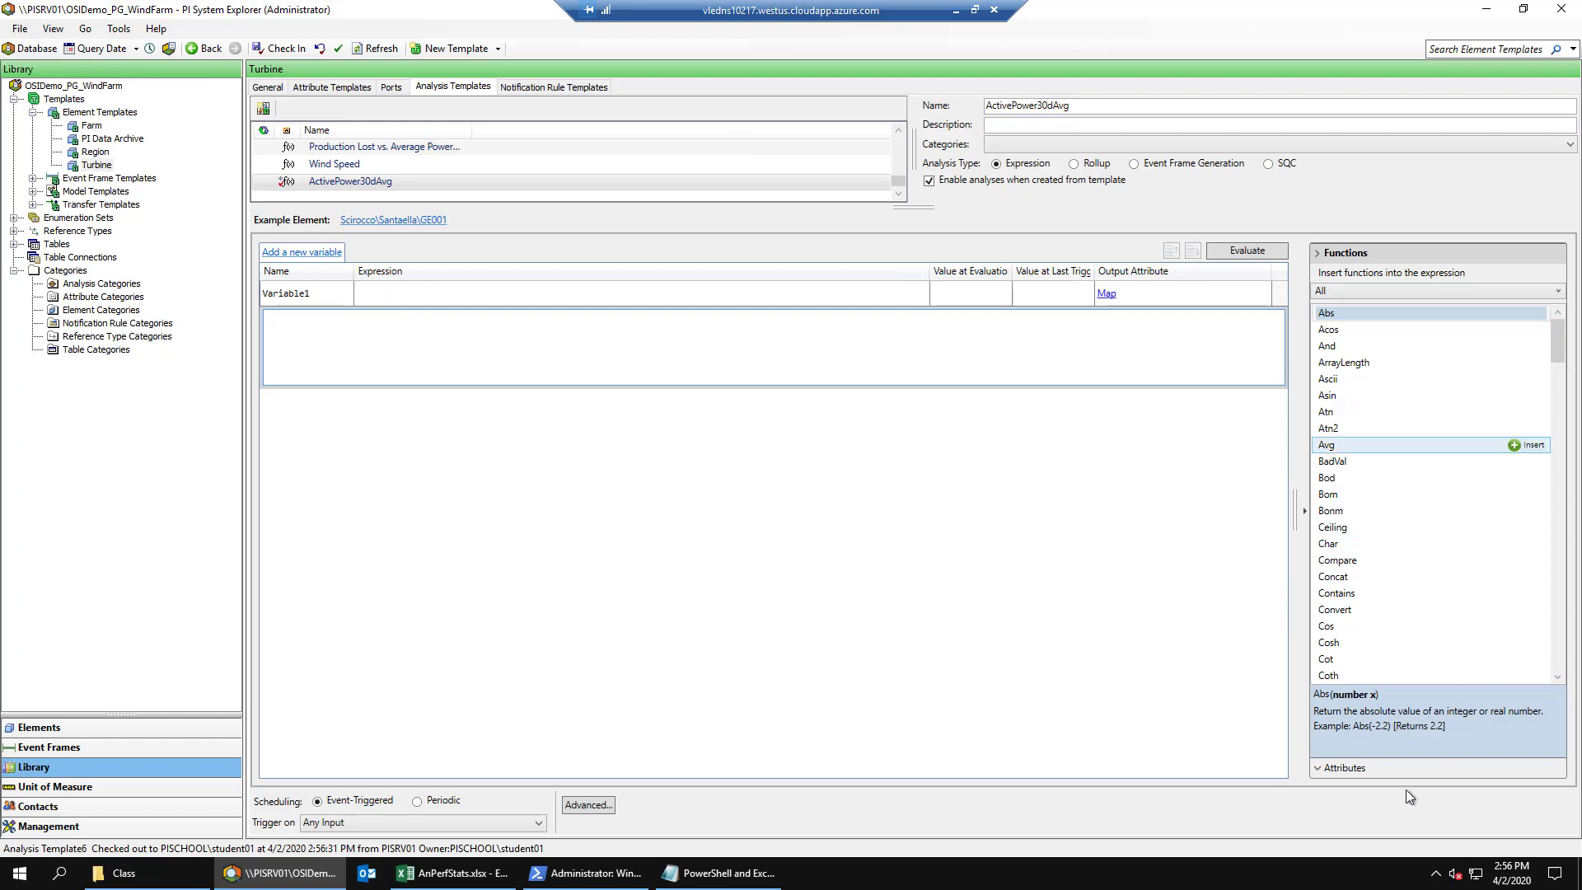
left_click(1382, 769)
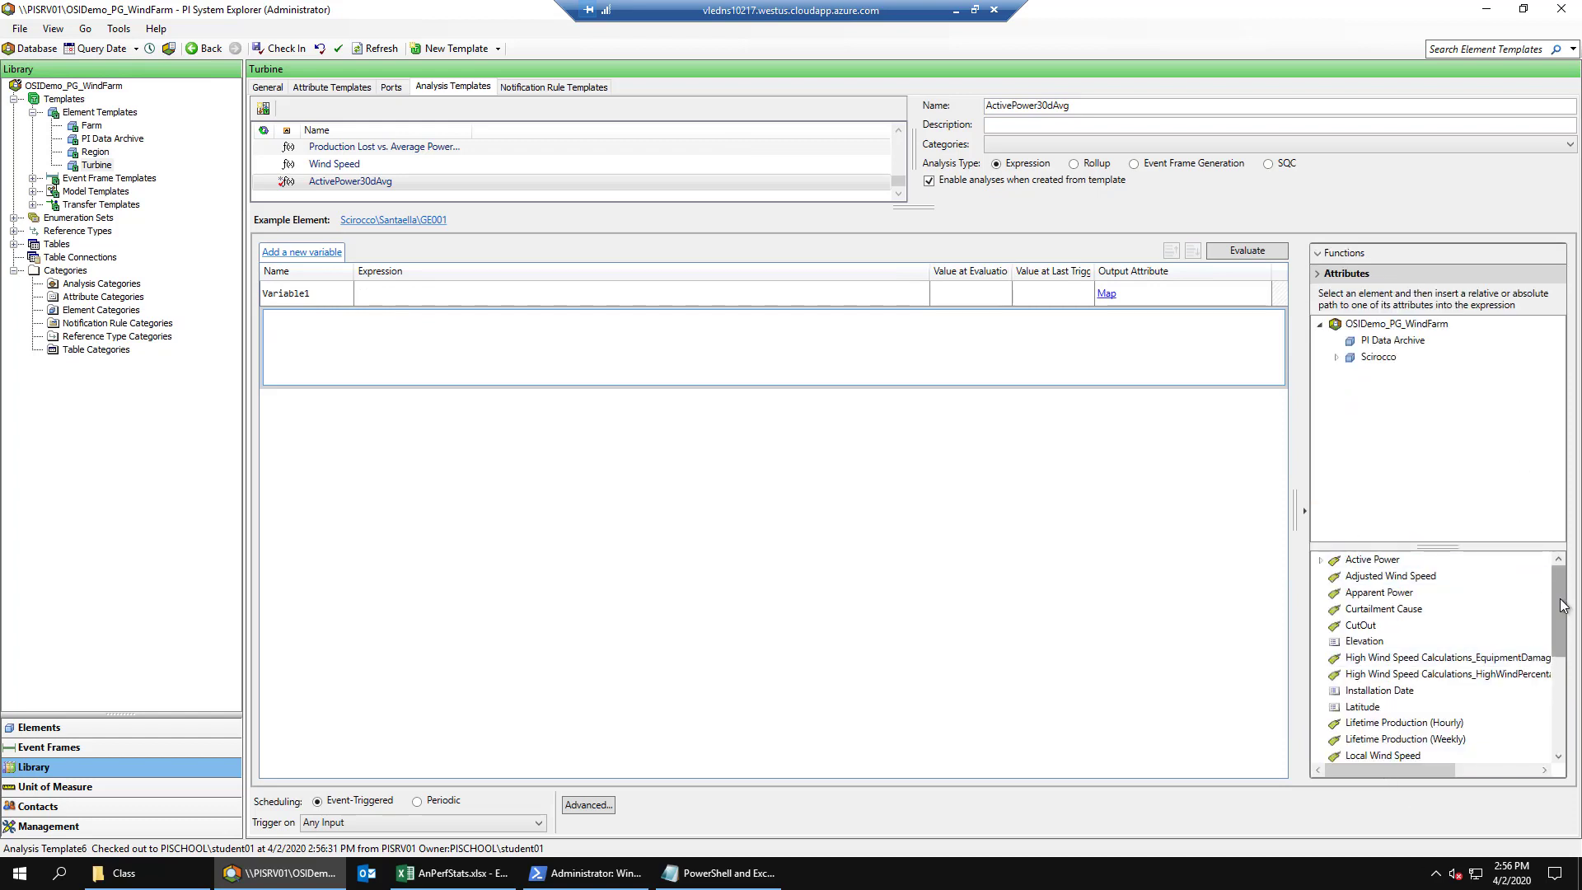
left_click(1322, 560)
mouse_move(1373, 581)
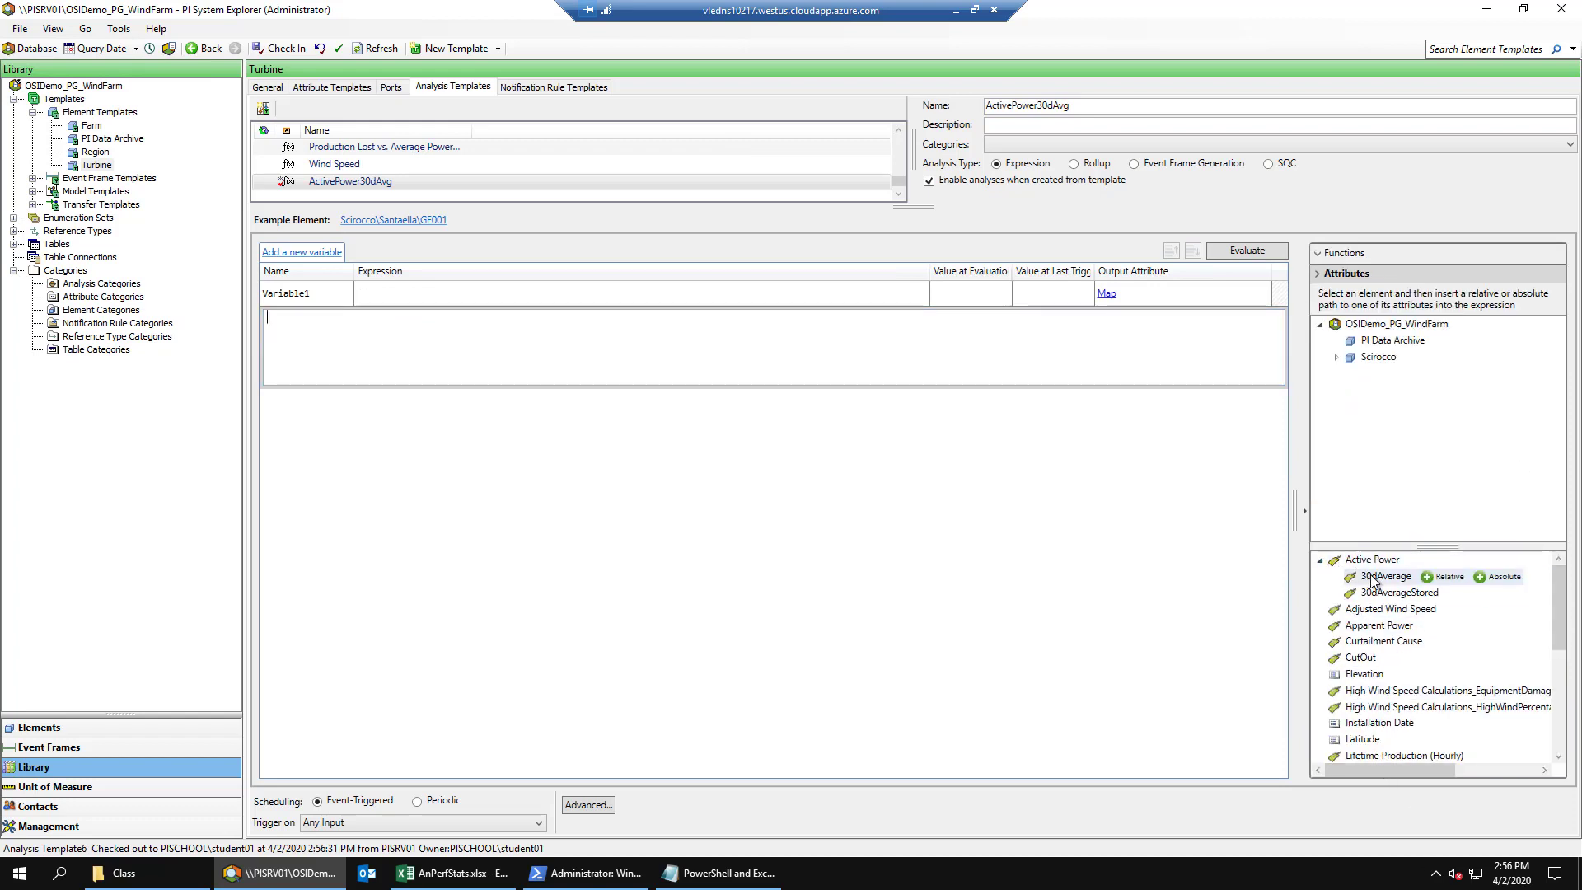
left_click(1444, 579)
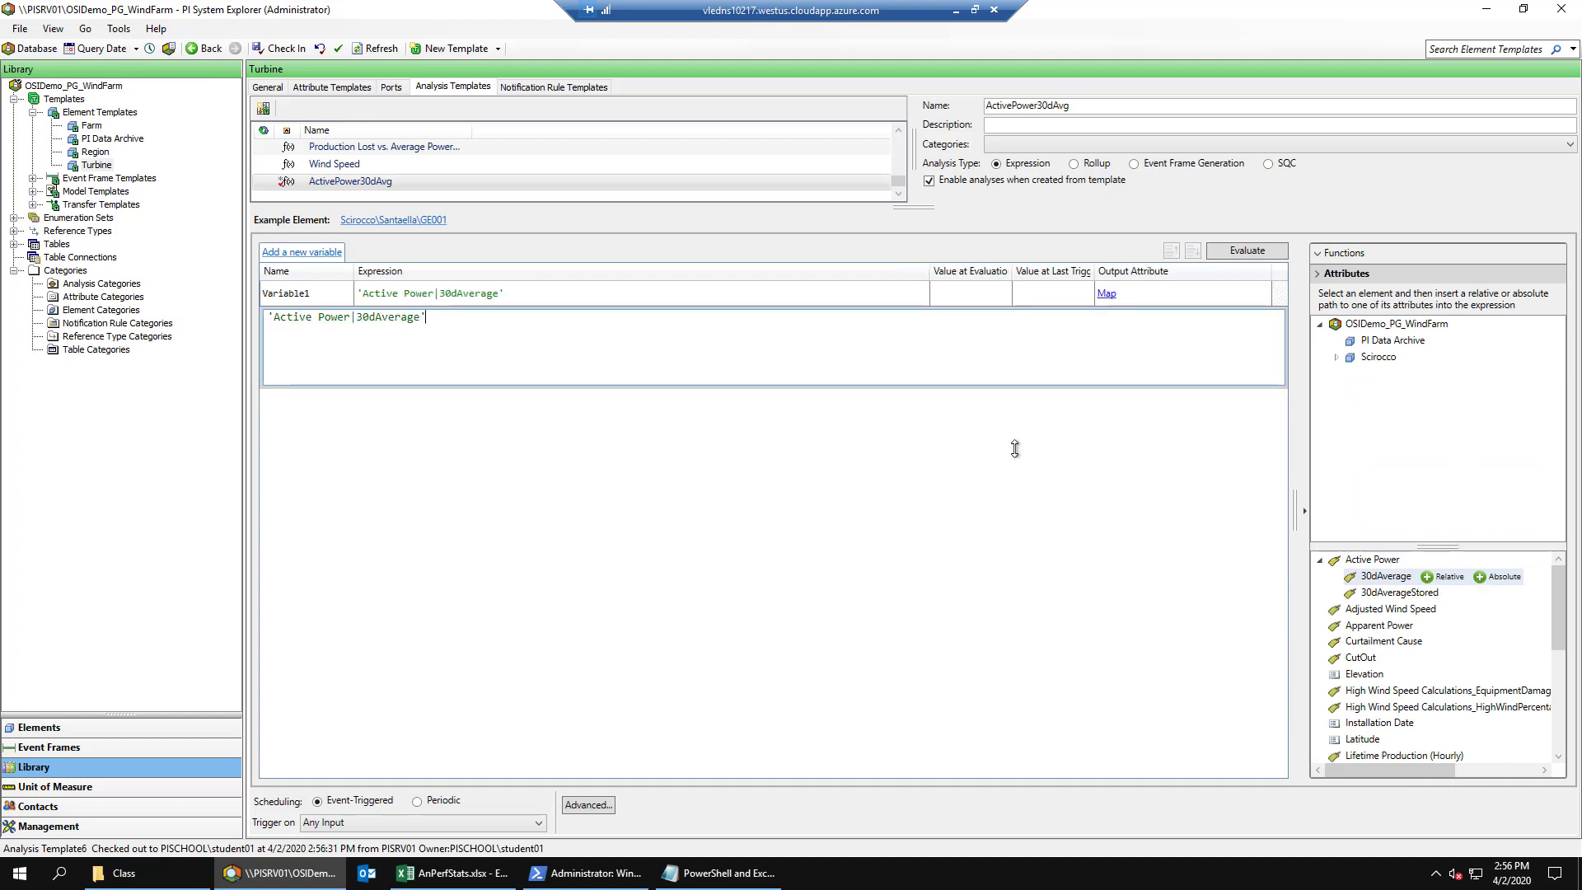
left_click(528, 440)
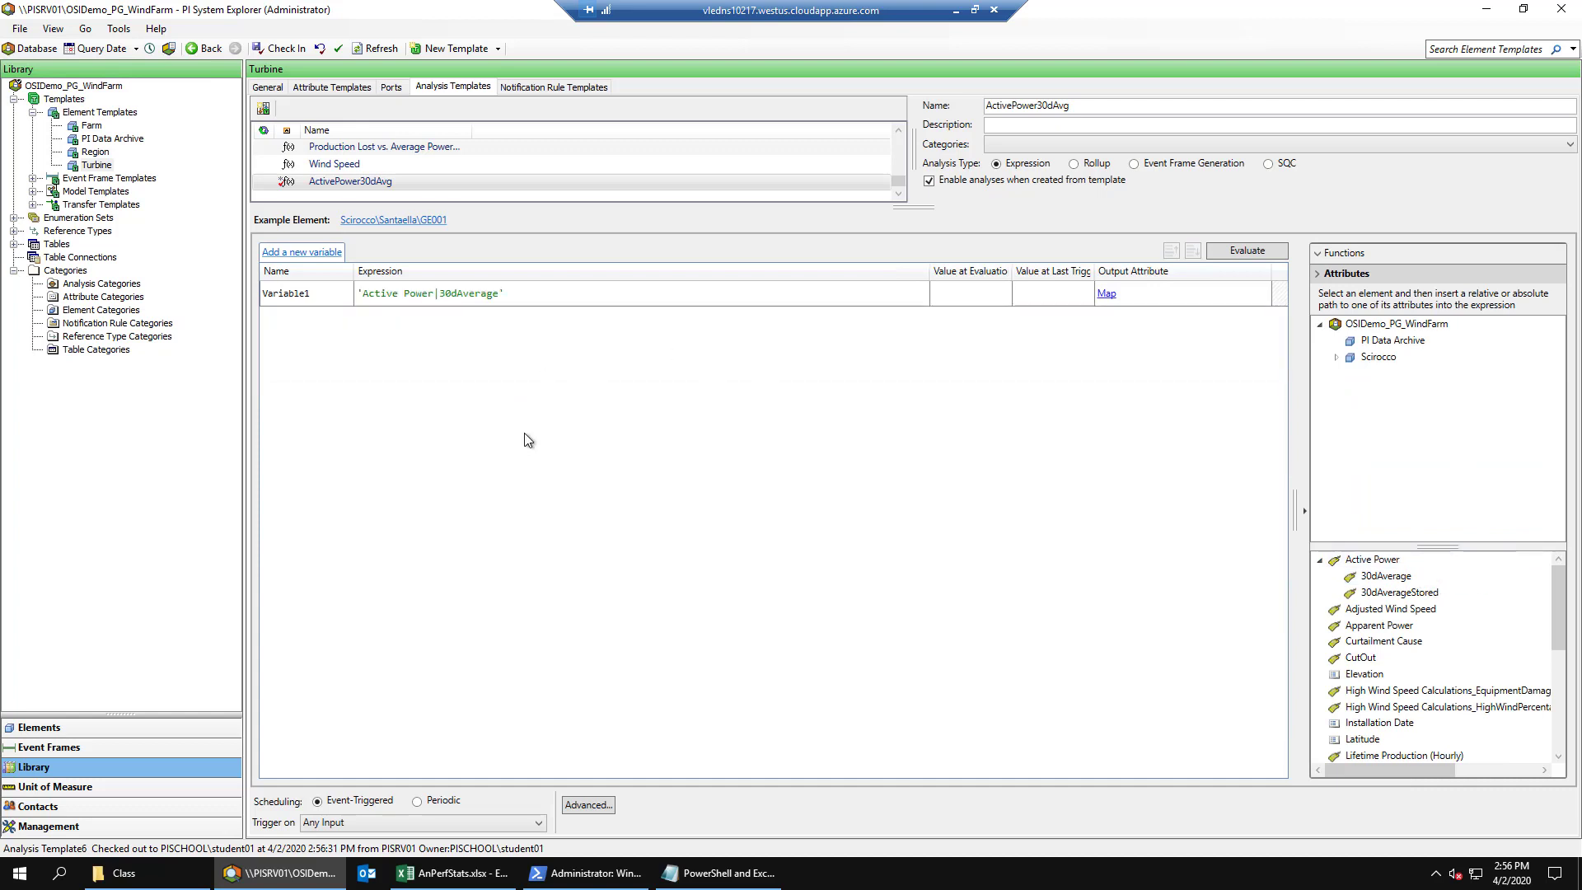
- Map the output to Active Power|30dAverageStored and schedule it periodically every 01 hour with an offset
left_click(1107, 294)
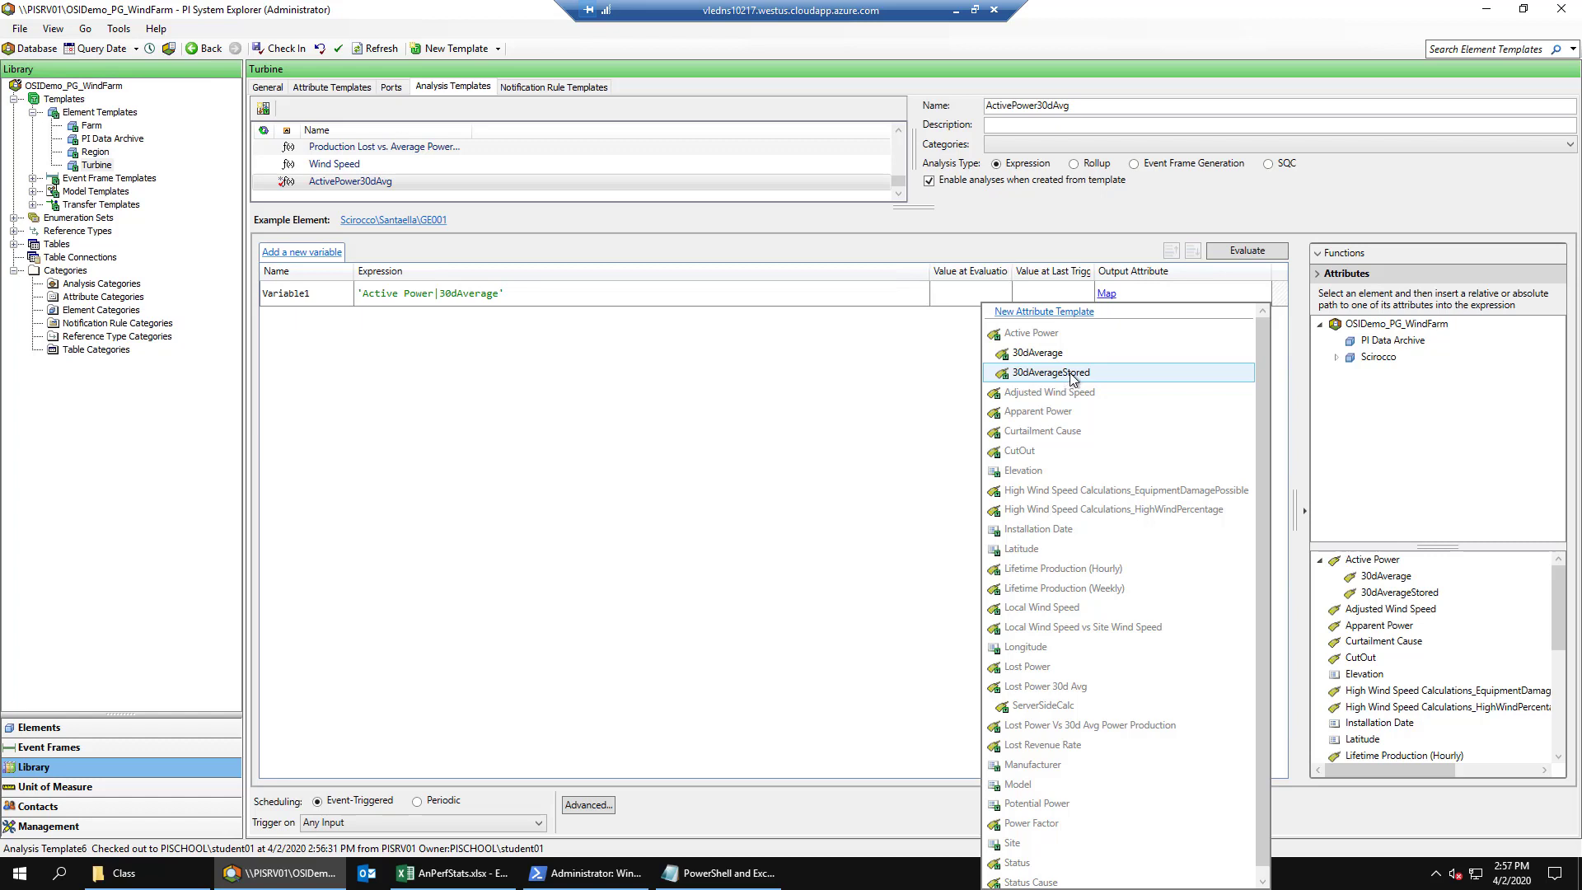
left_click(1063, 373)
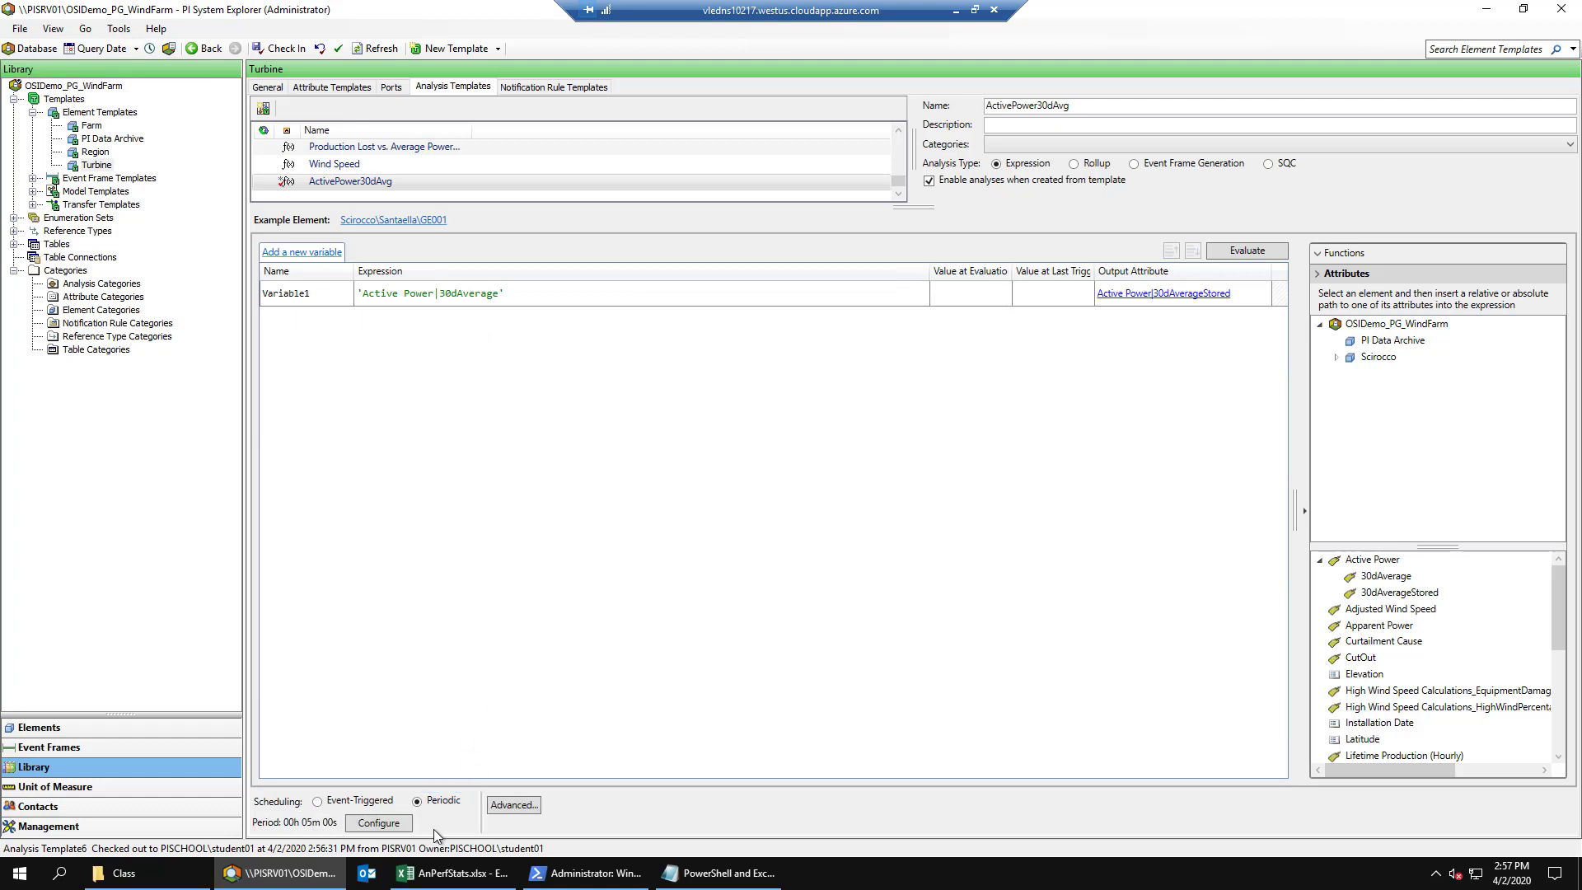
left_click(397, 825)
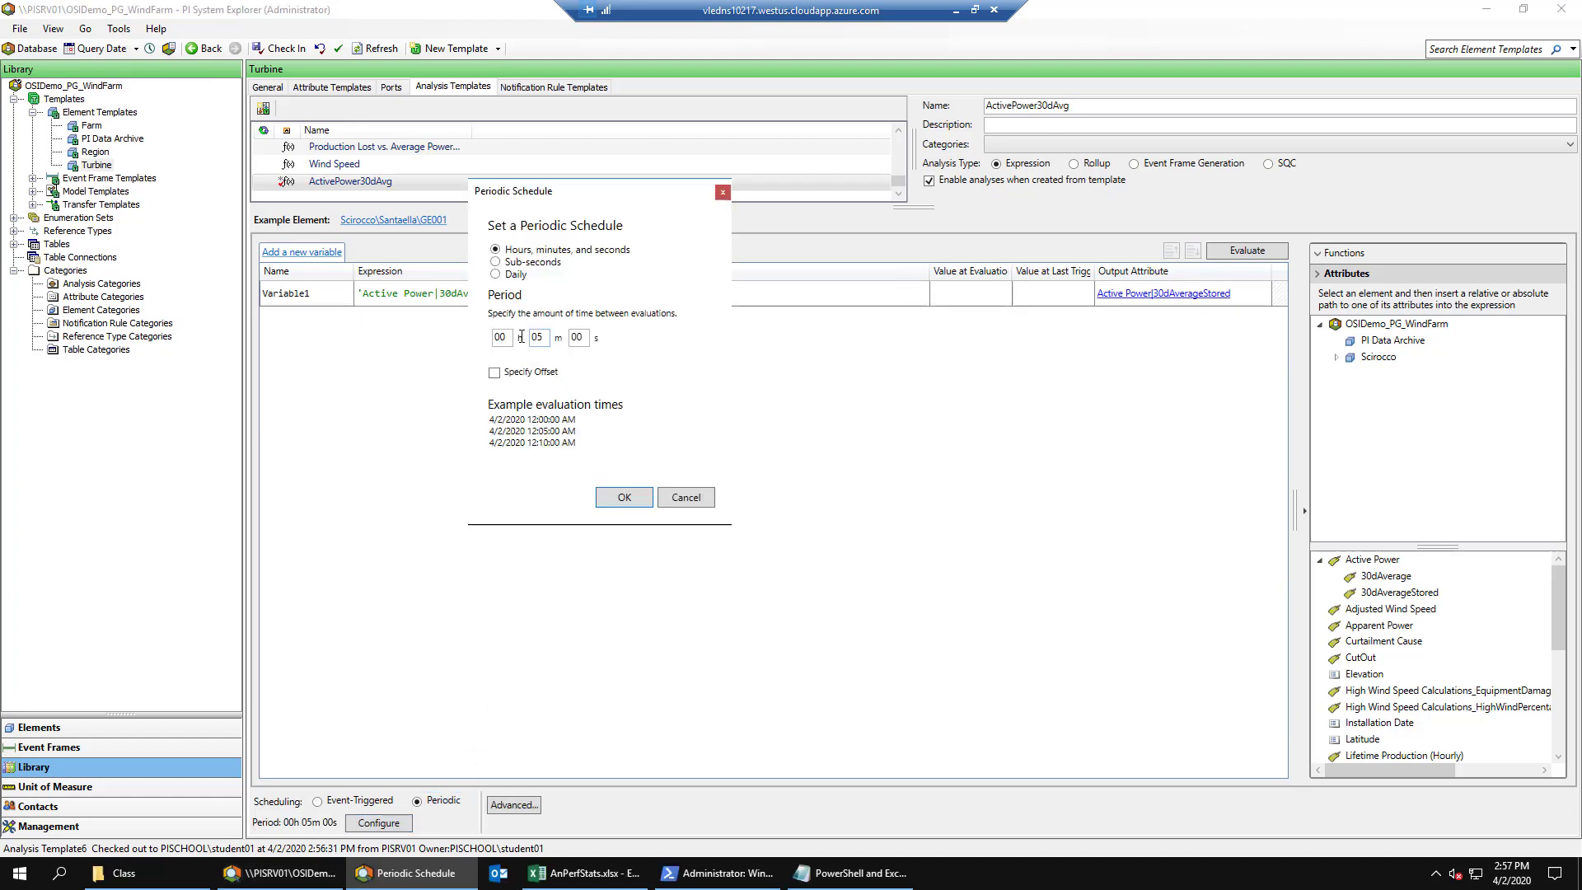
type("01")
left_click(531, 373)
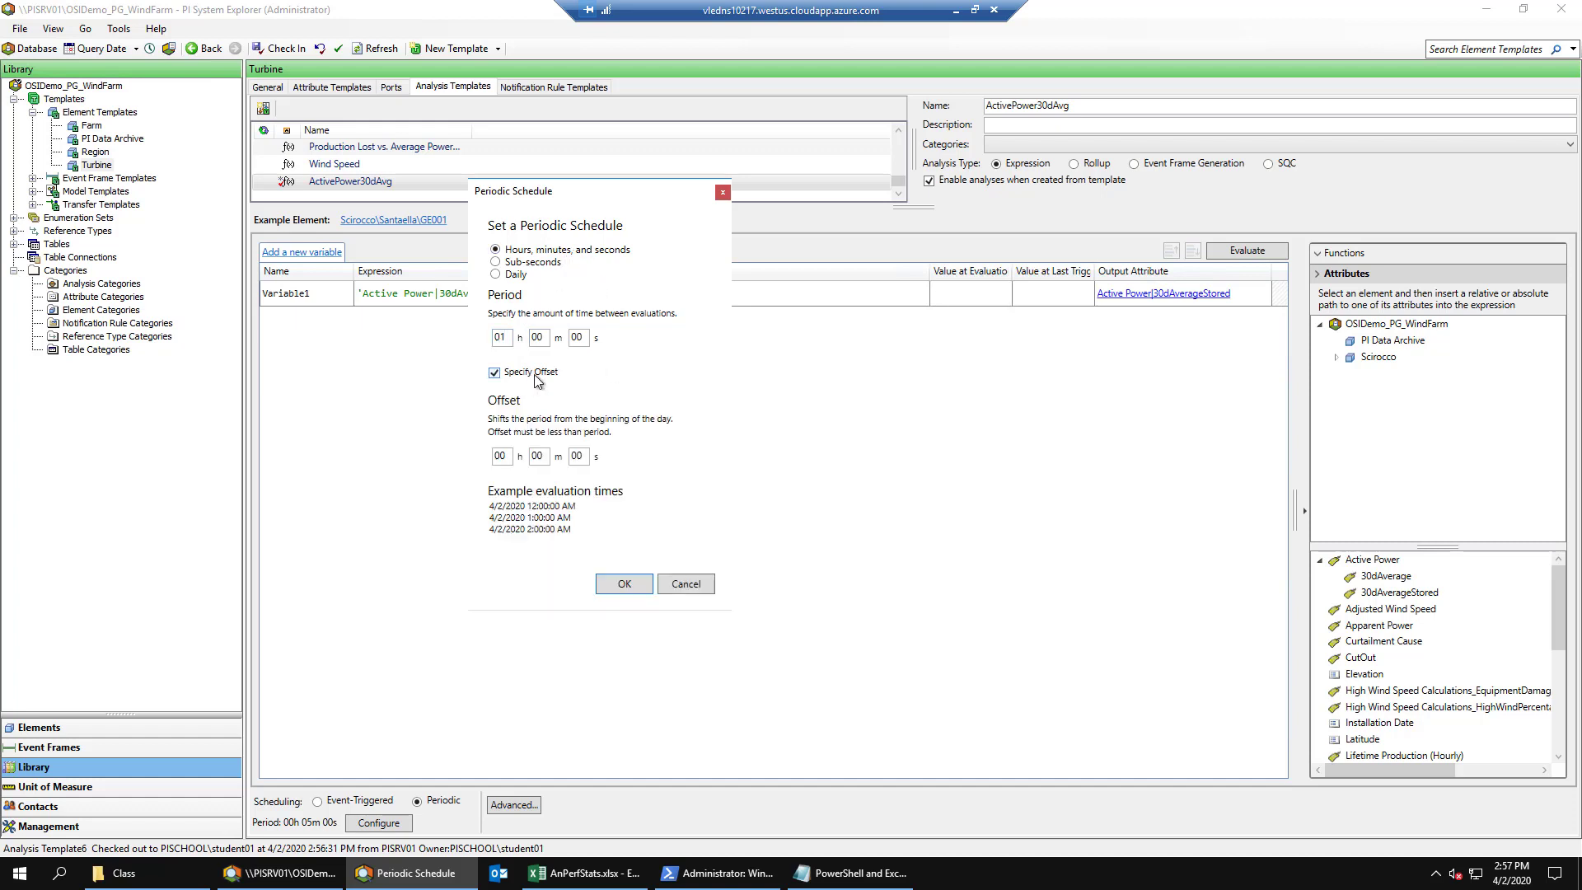
left_click(623, 584)
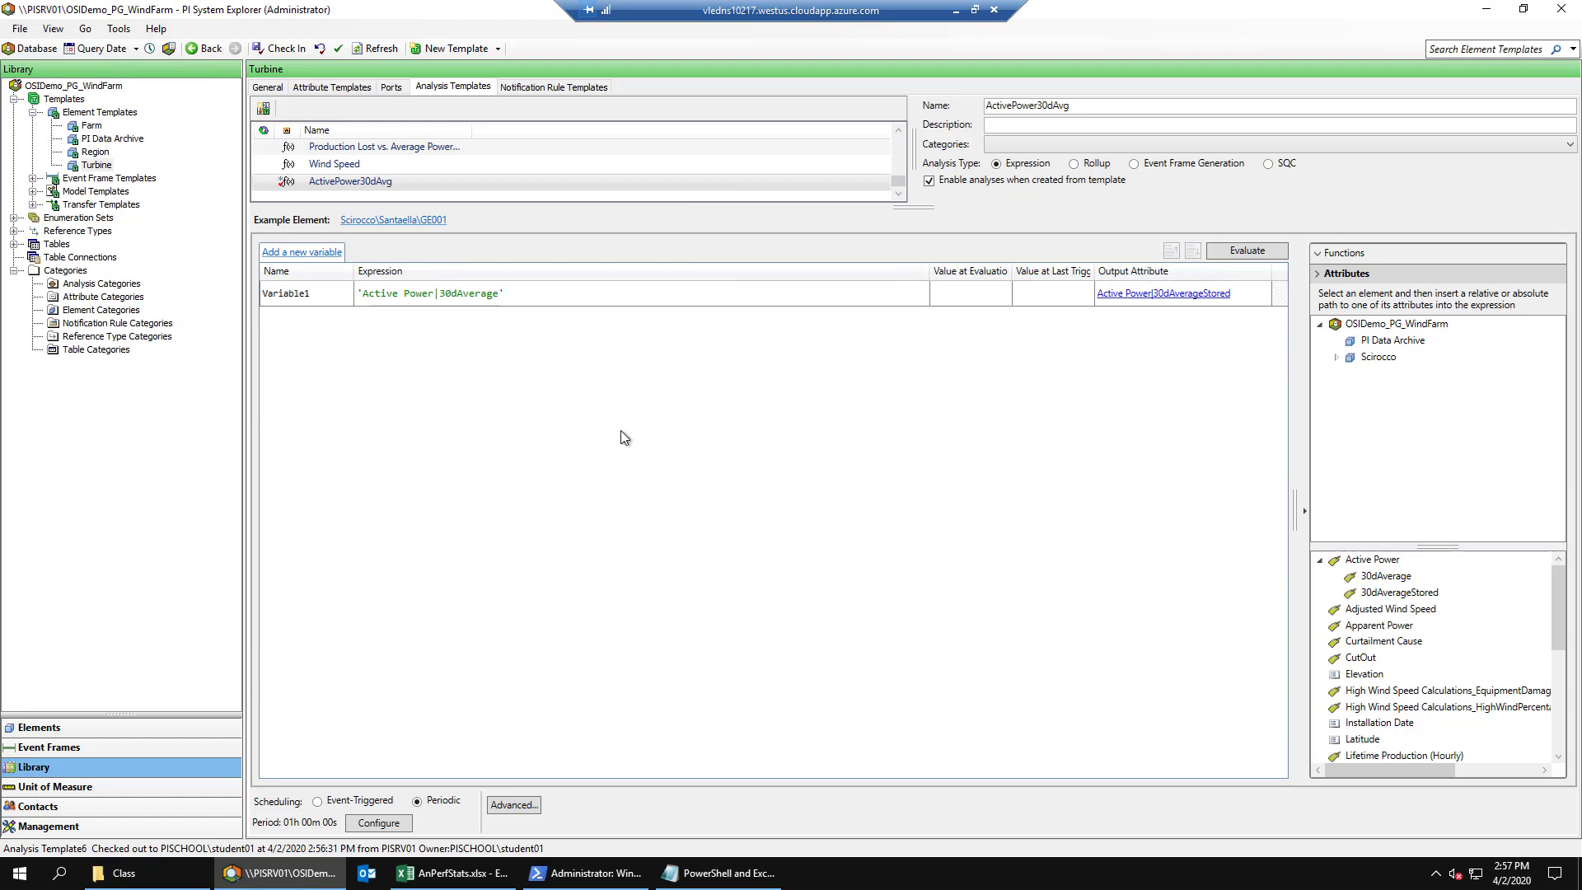
- Check in all pending ActivePower30dAvg template changes to the PI AF database
left_click(280, 48)
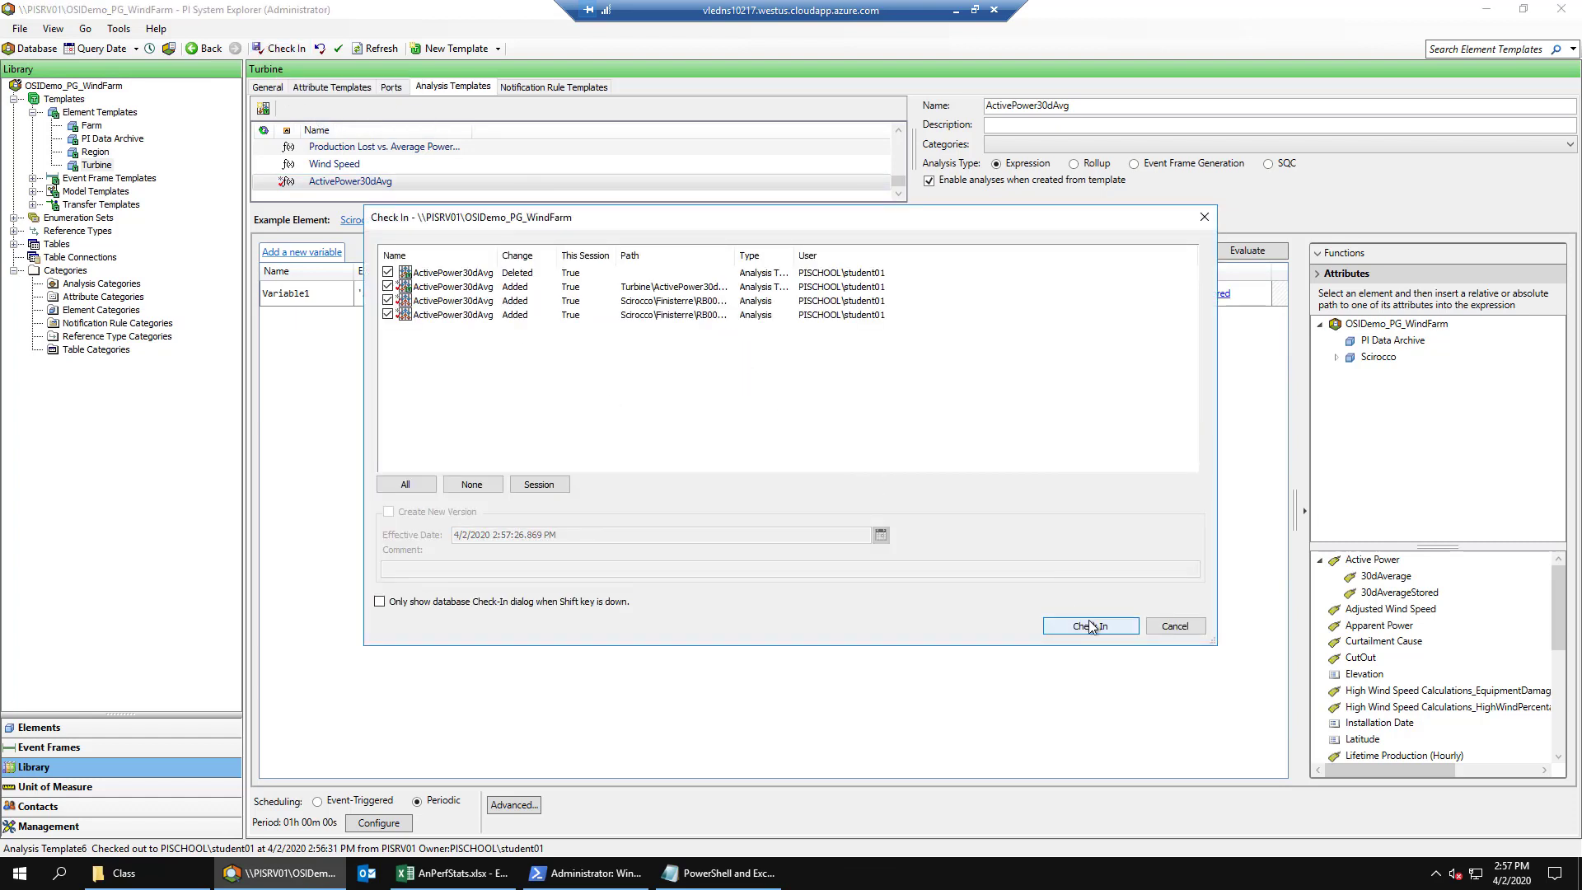
left_click(1090, 626)
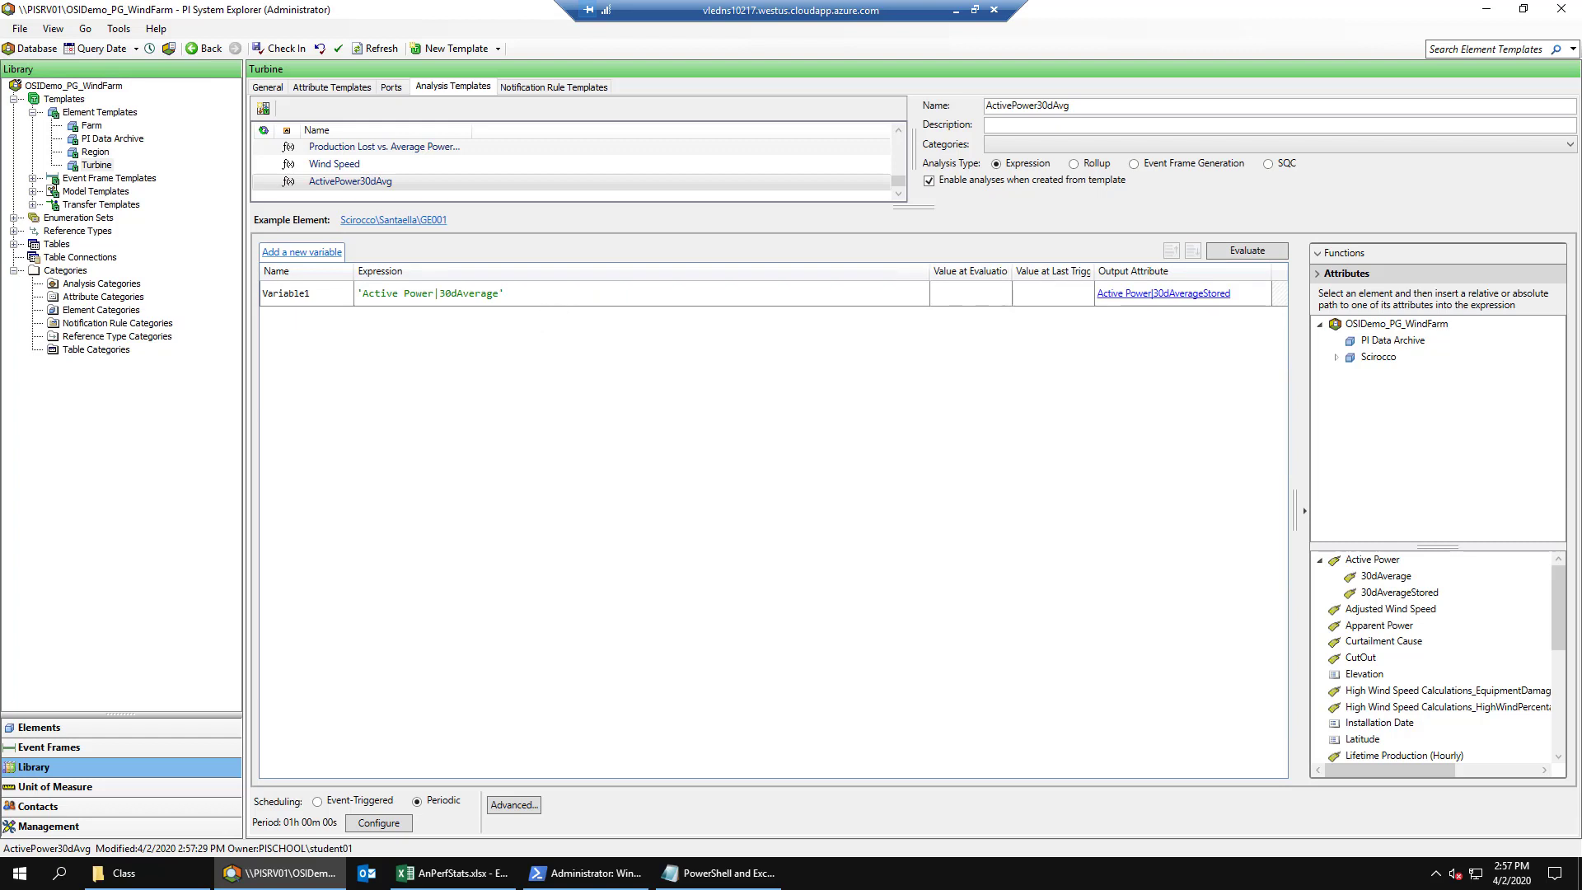
- In Management, create a search filtered by template Turbine\ActivePower30dAvg, listing its 20 turbine analyses
left_click(46, 826)
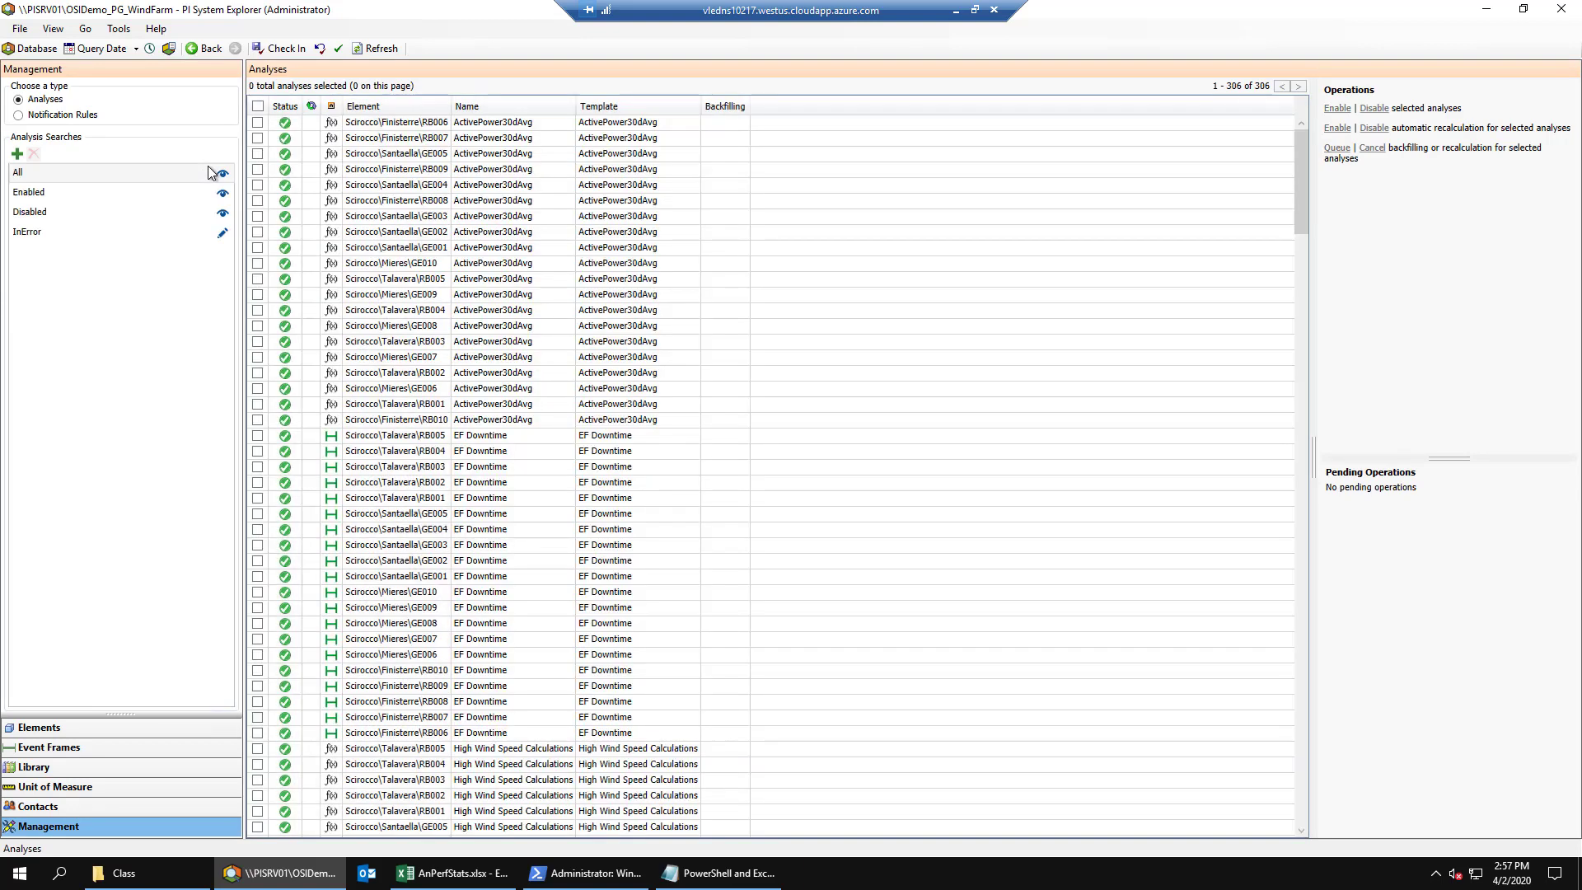
left_click(16, 153)
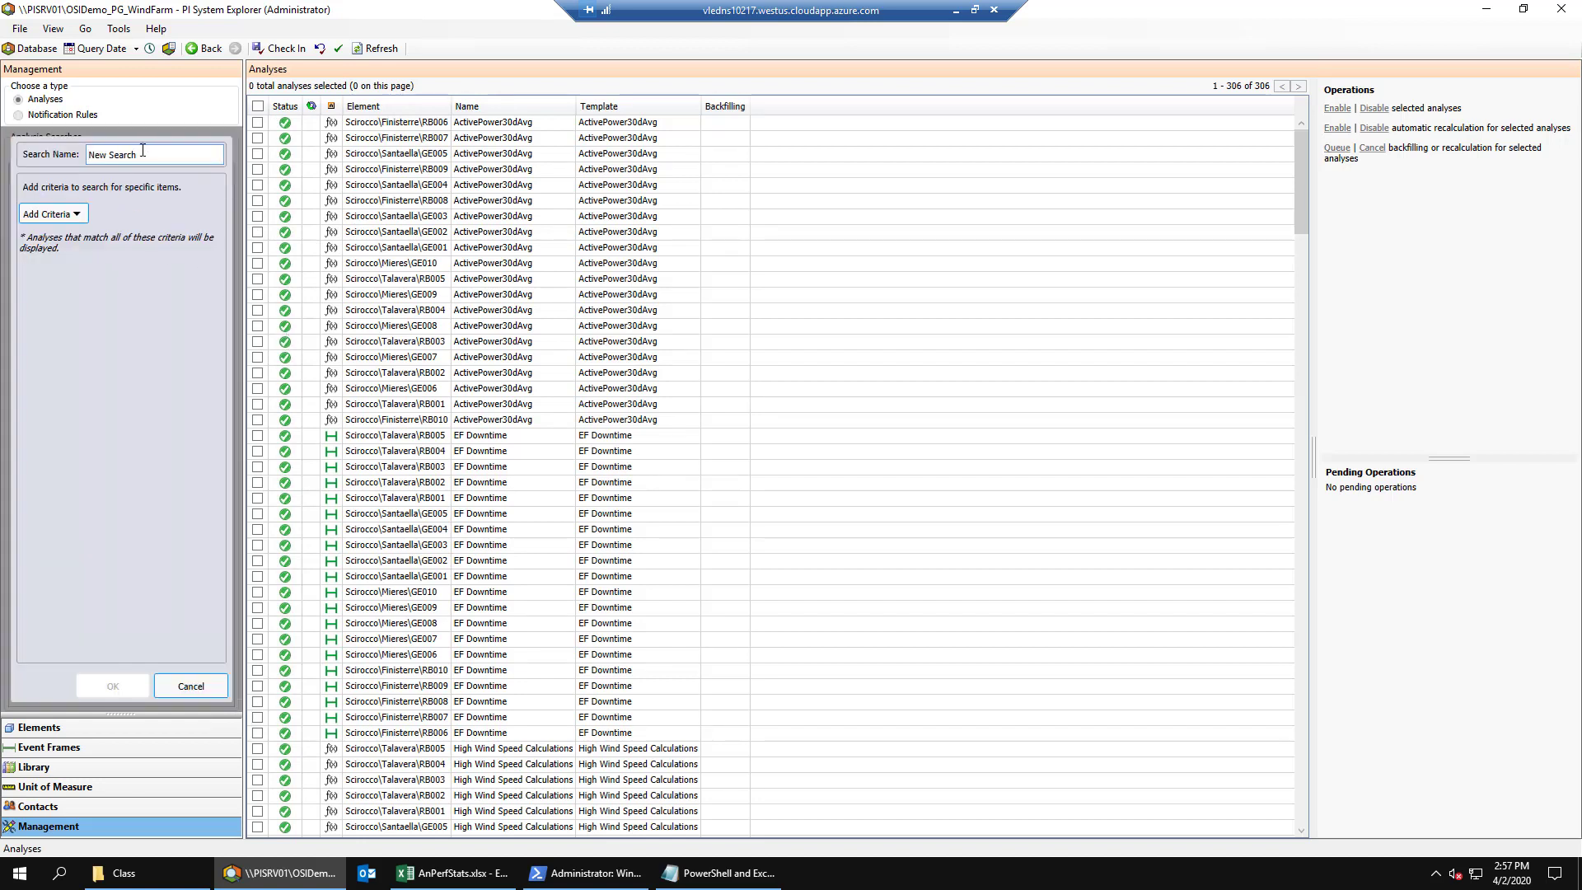
left_click(76, 214)
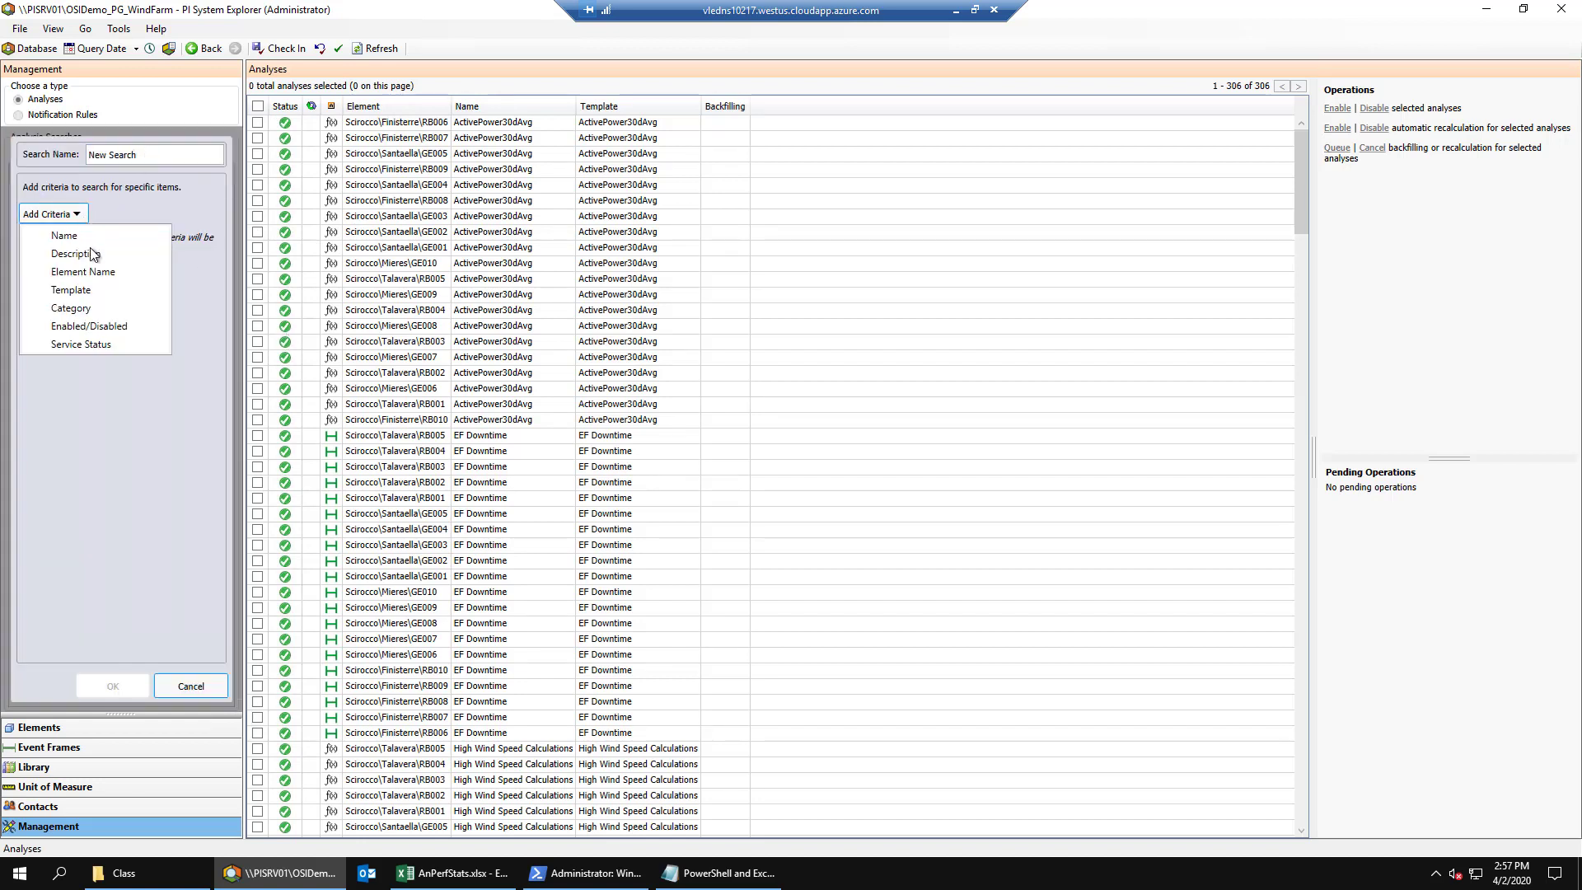
left_click(95, 290)
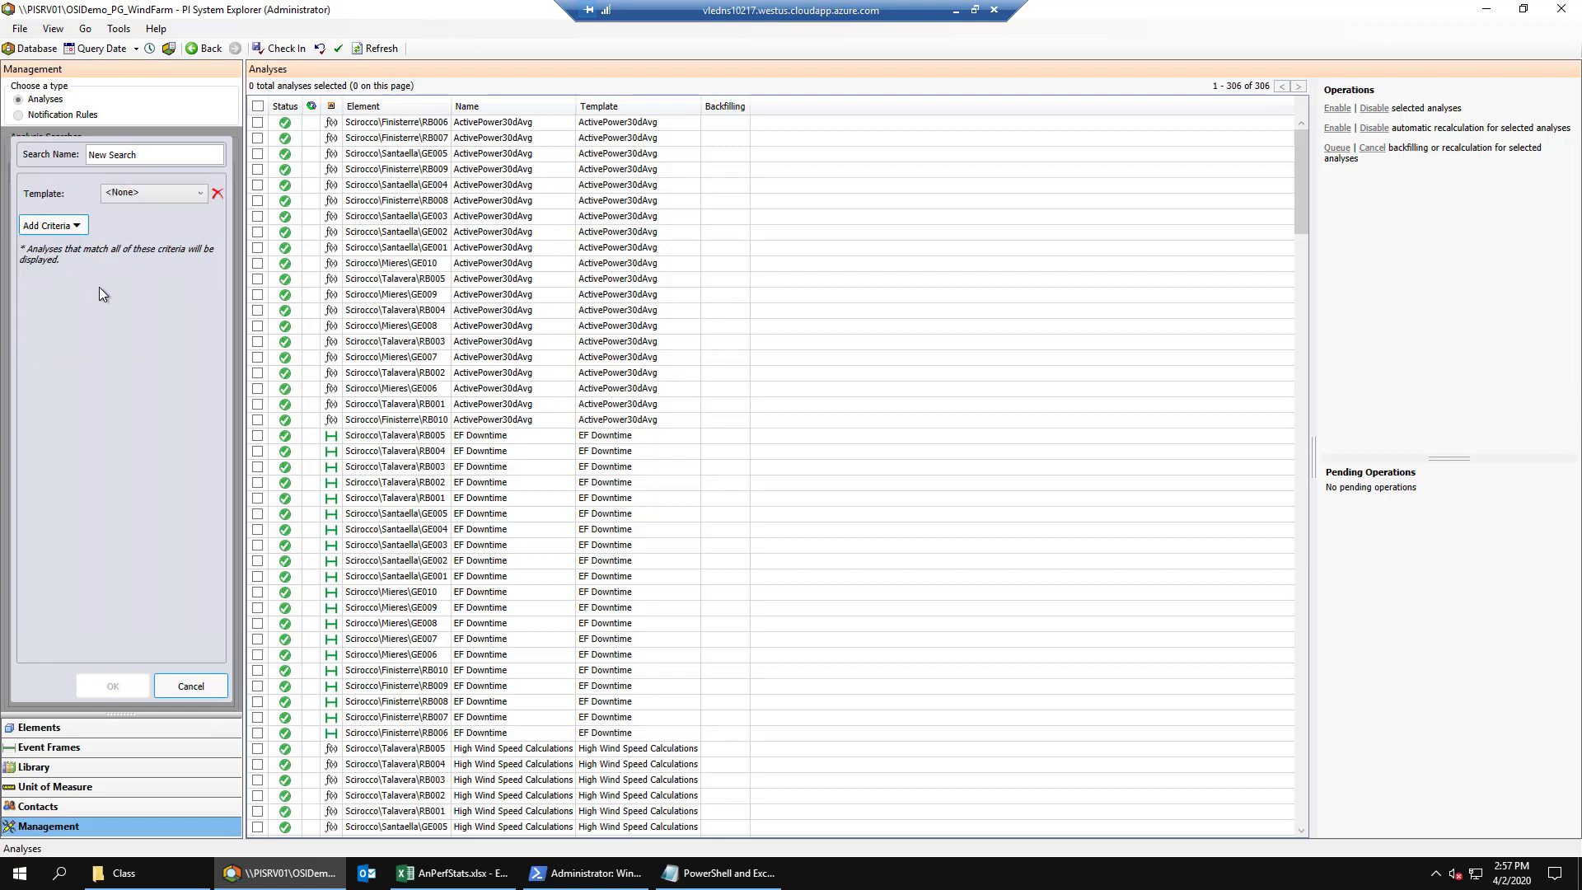
left_click(199, 193)
scroll(181, 310, "down", 1)
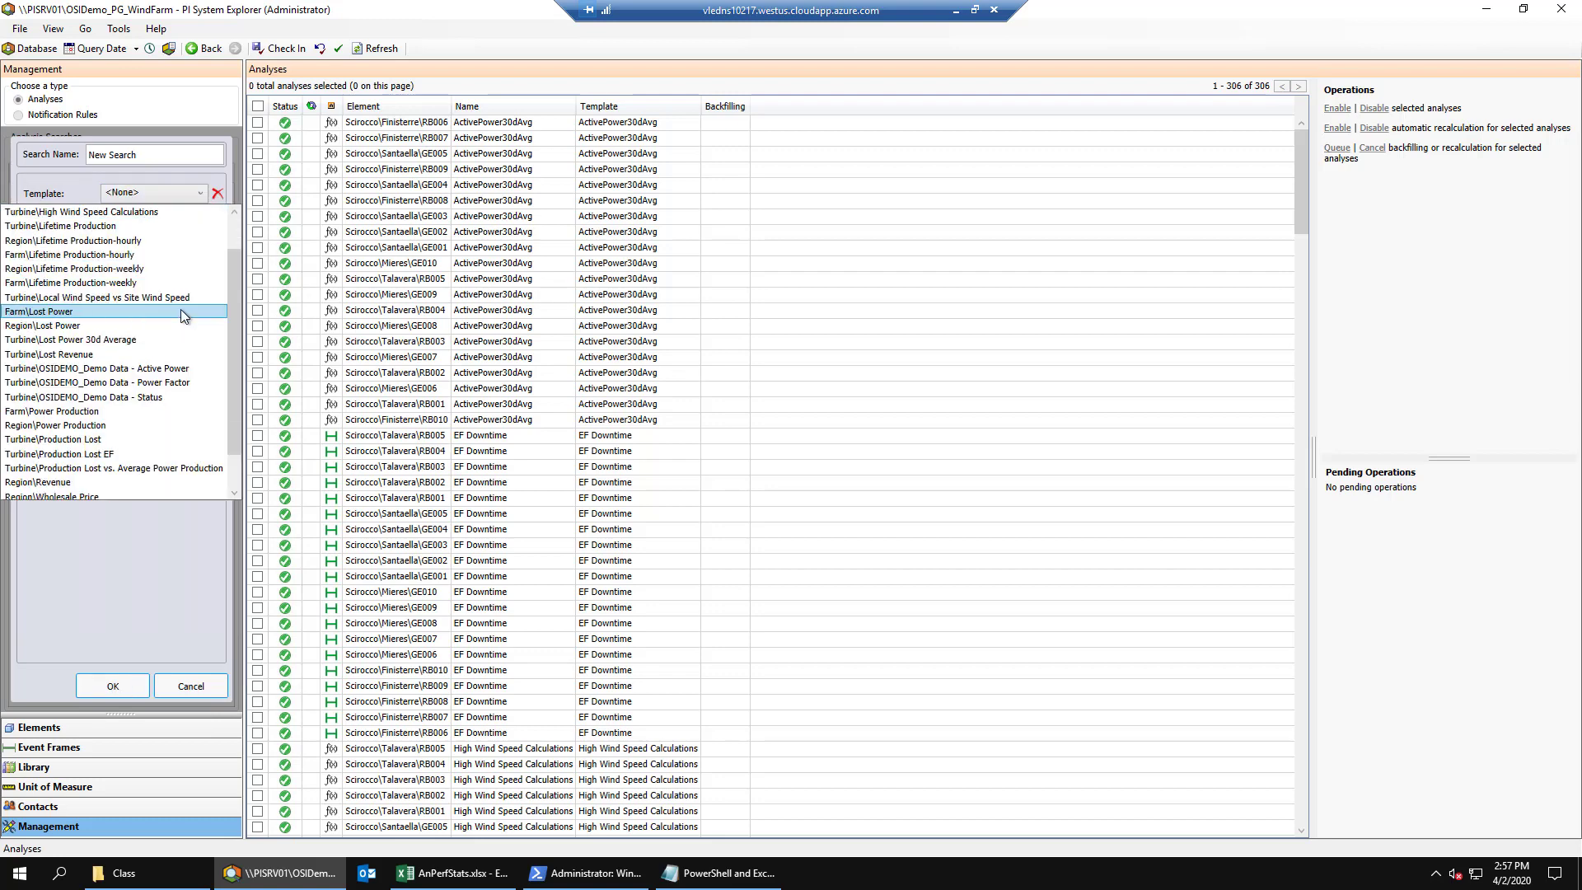
scroll(156, 340, "down", 1)
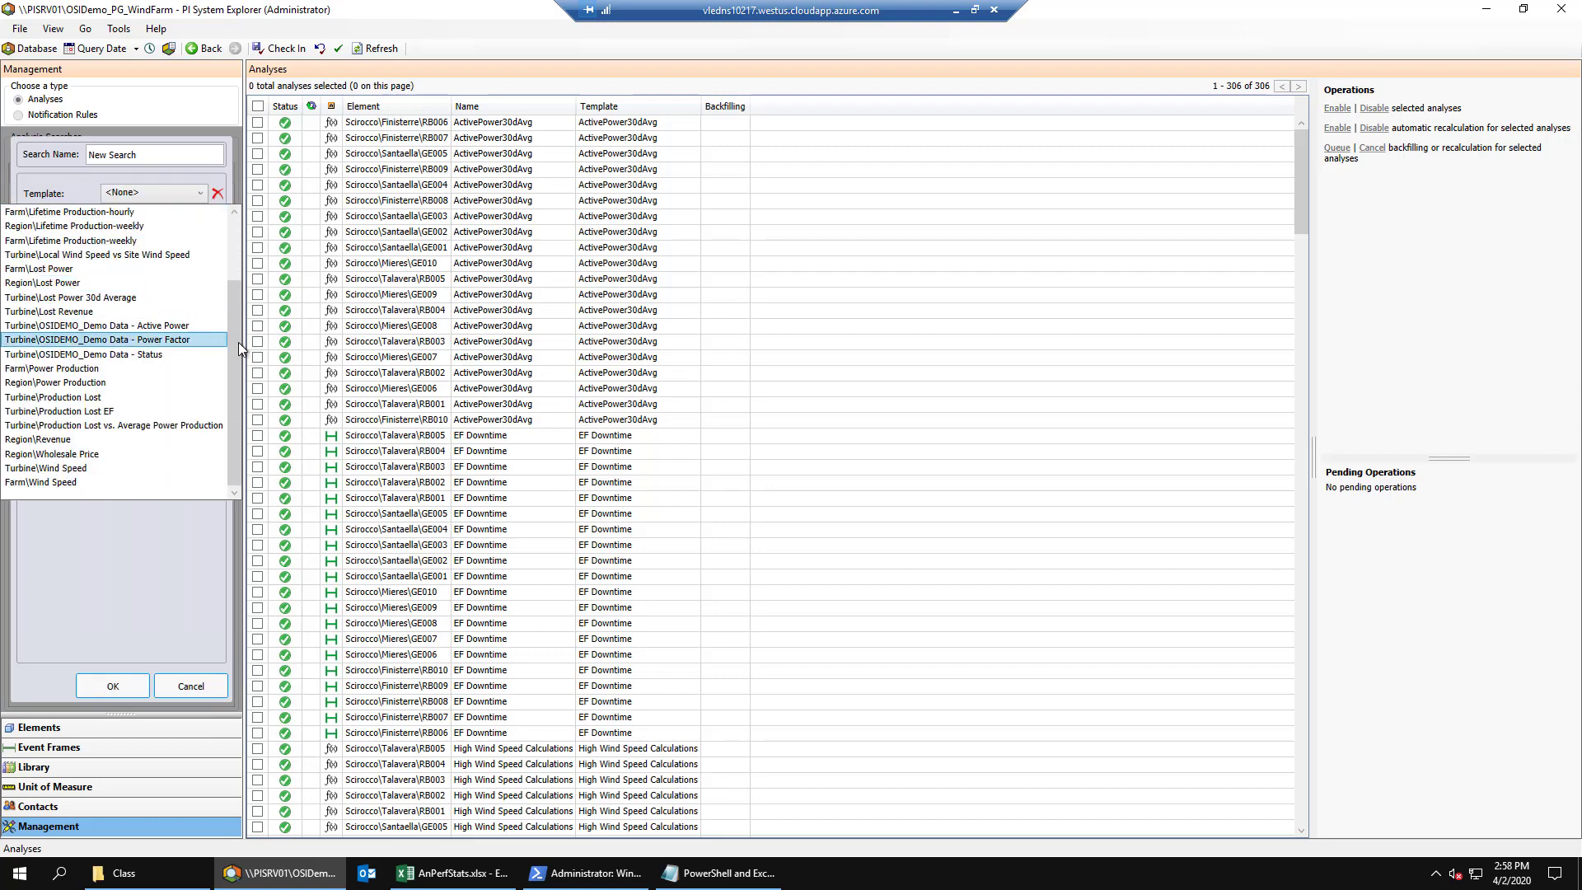
left_click_drag(237, 346, 247, 227)
left_click(156, 226)
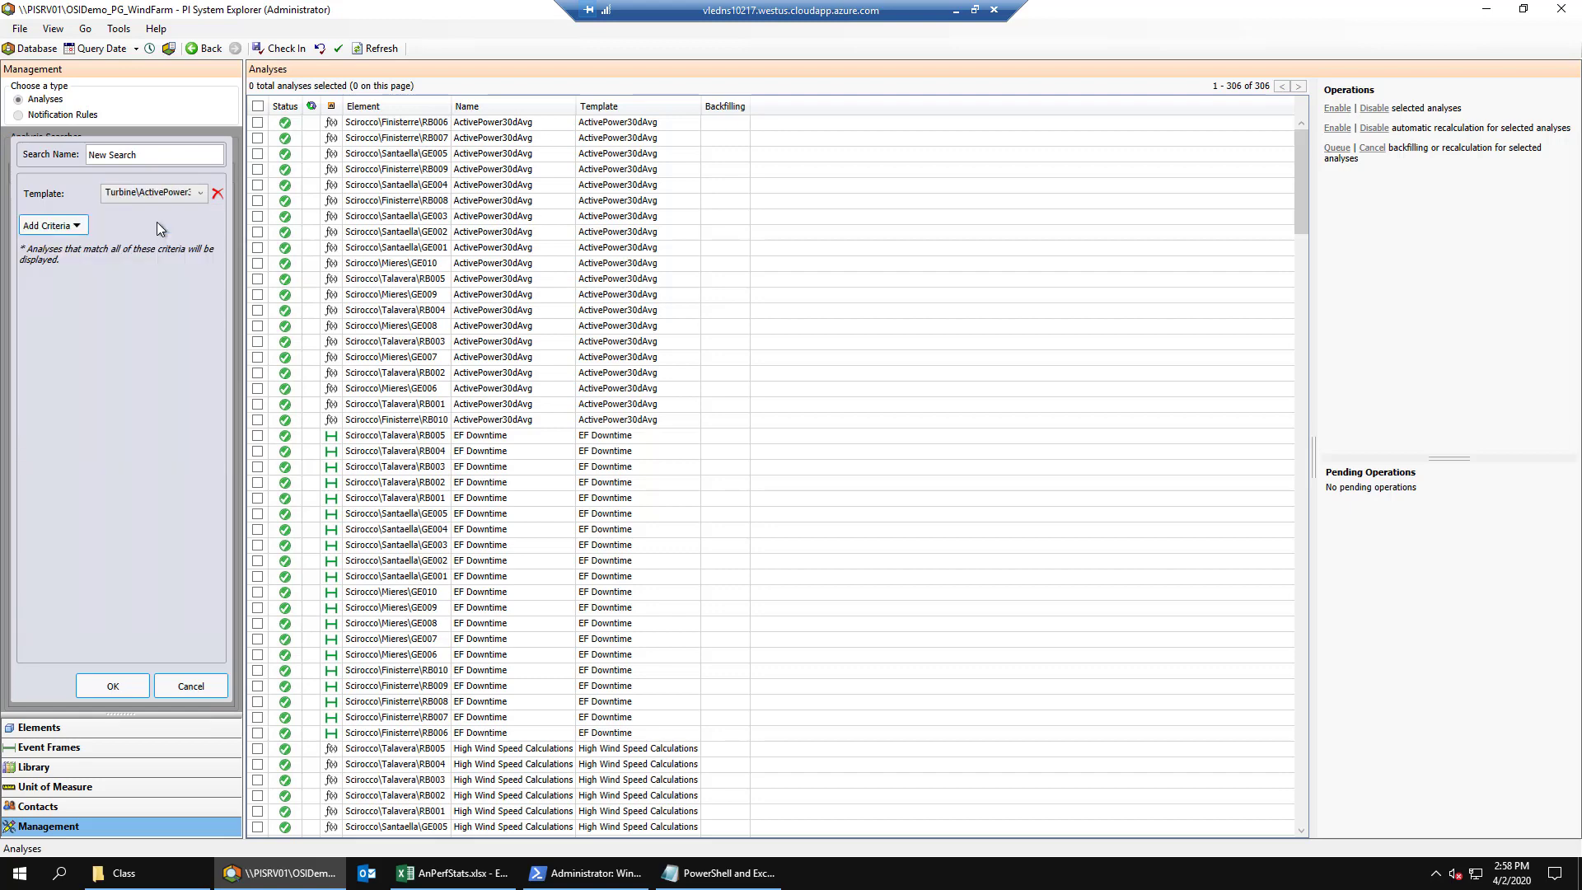
left_click(112, 685)
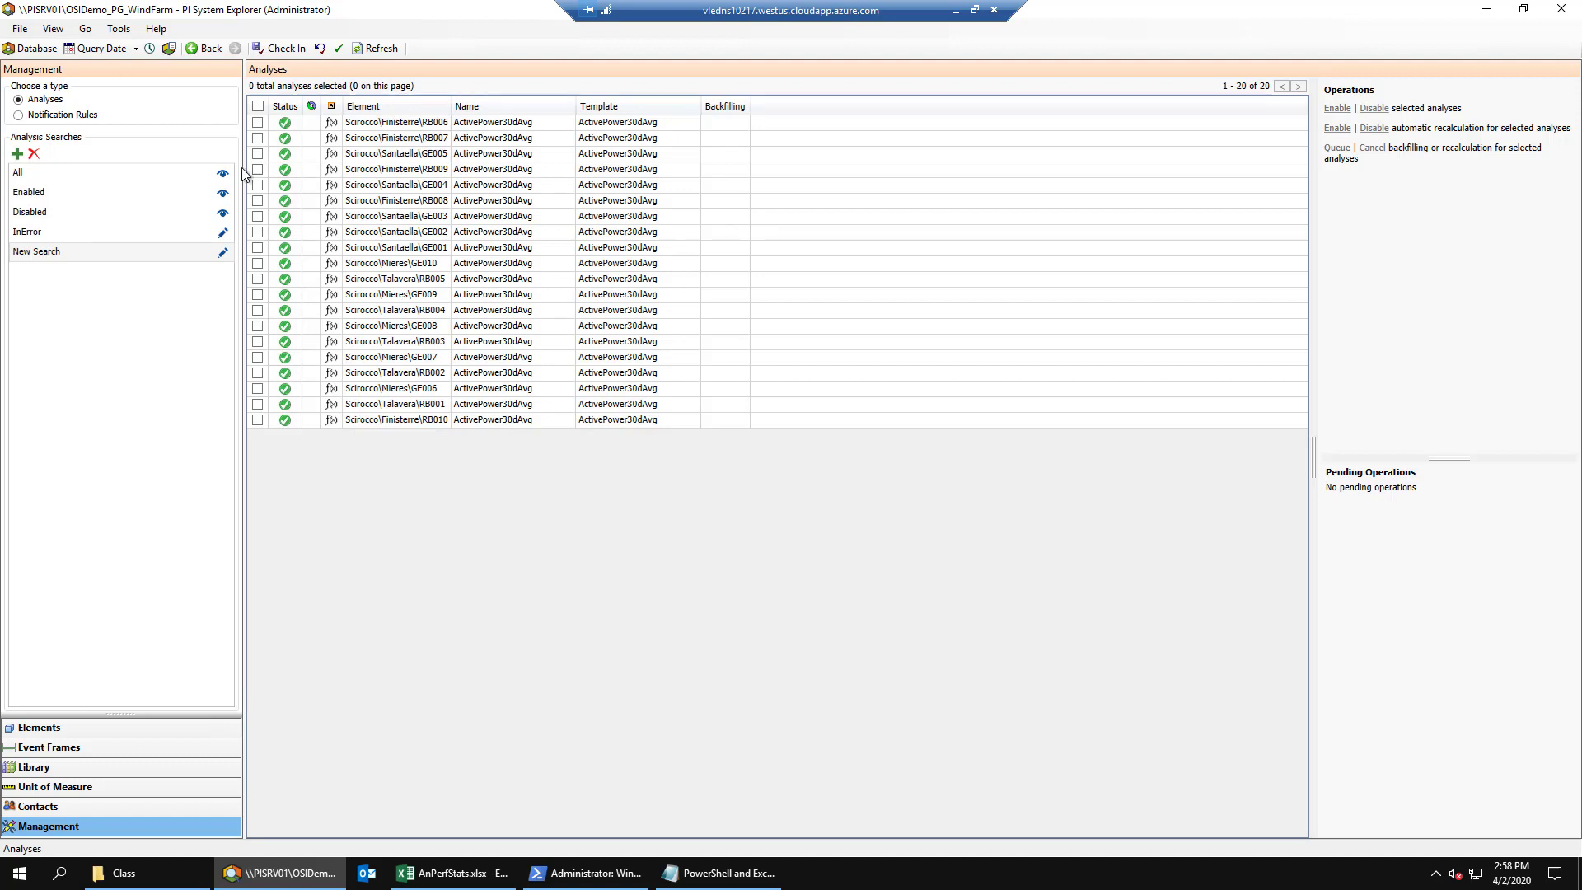
- Queue a recalculation of all 20 ActivePower30dAvg analyses starting at t, permanently replacing existing data
left_click(259, 108)
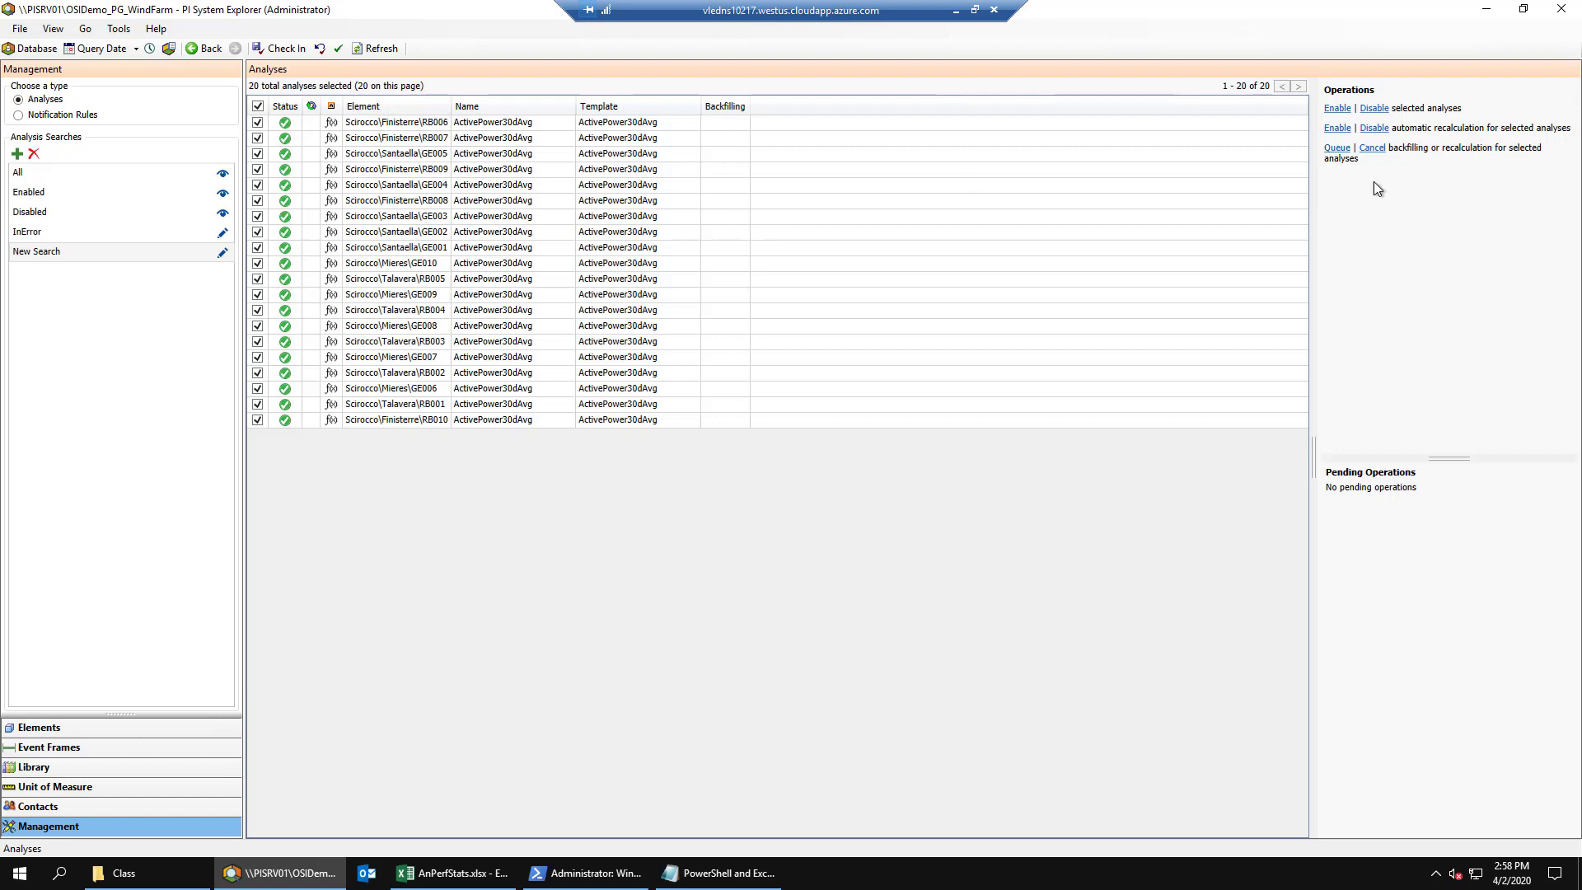
left_click(1343, 149)
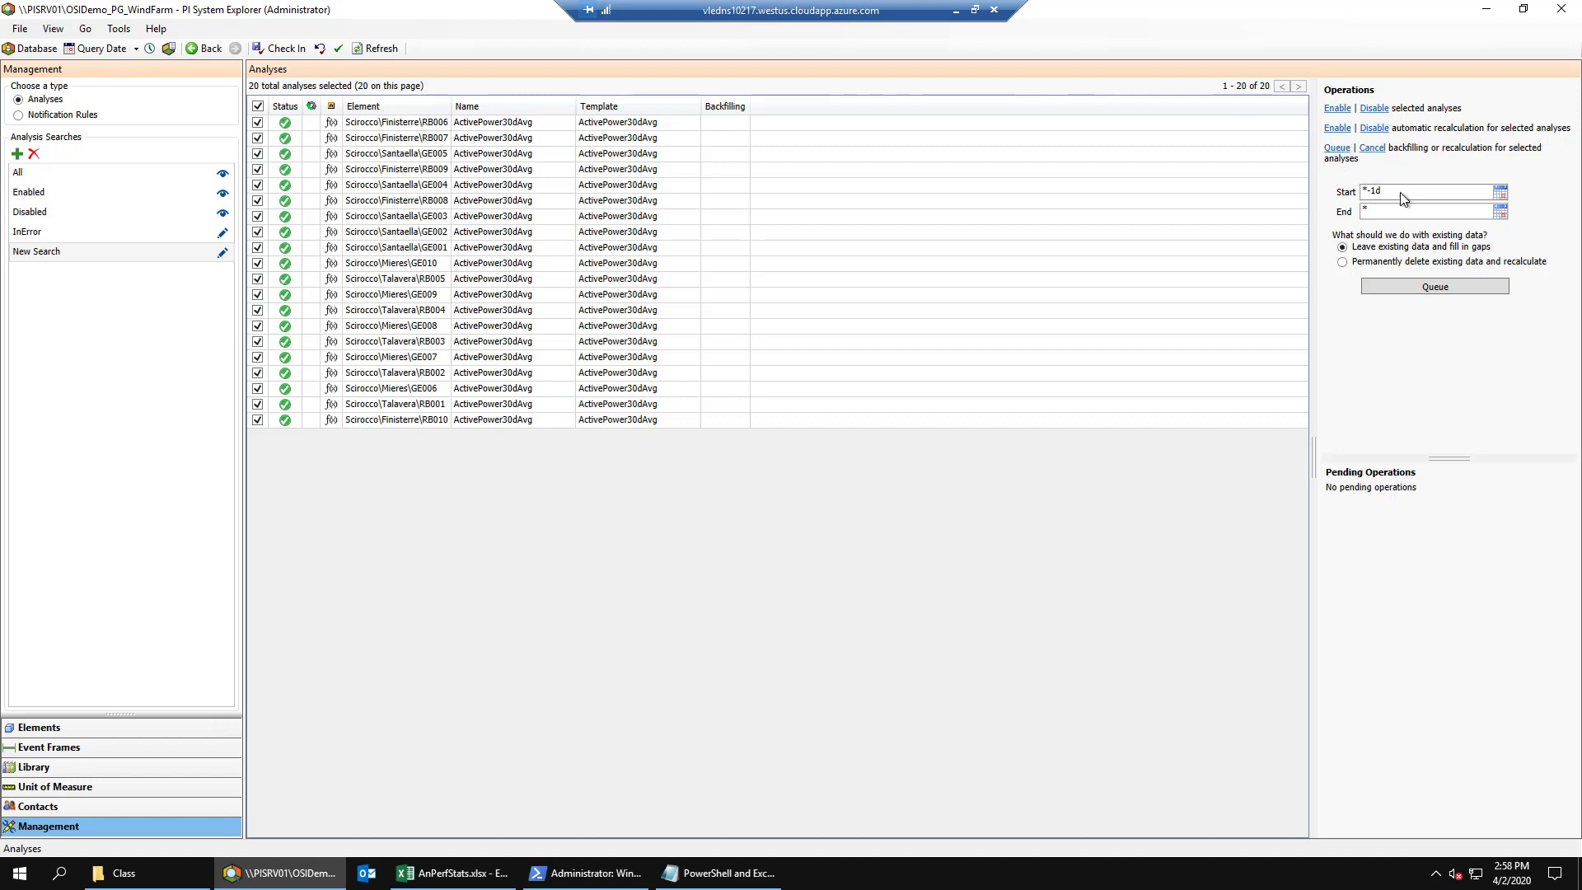
left_click_drag(1401, 192, 1340, 194)
type("t")
left_click(1402, 263)
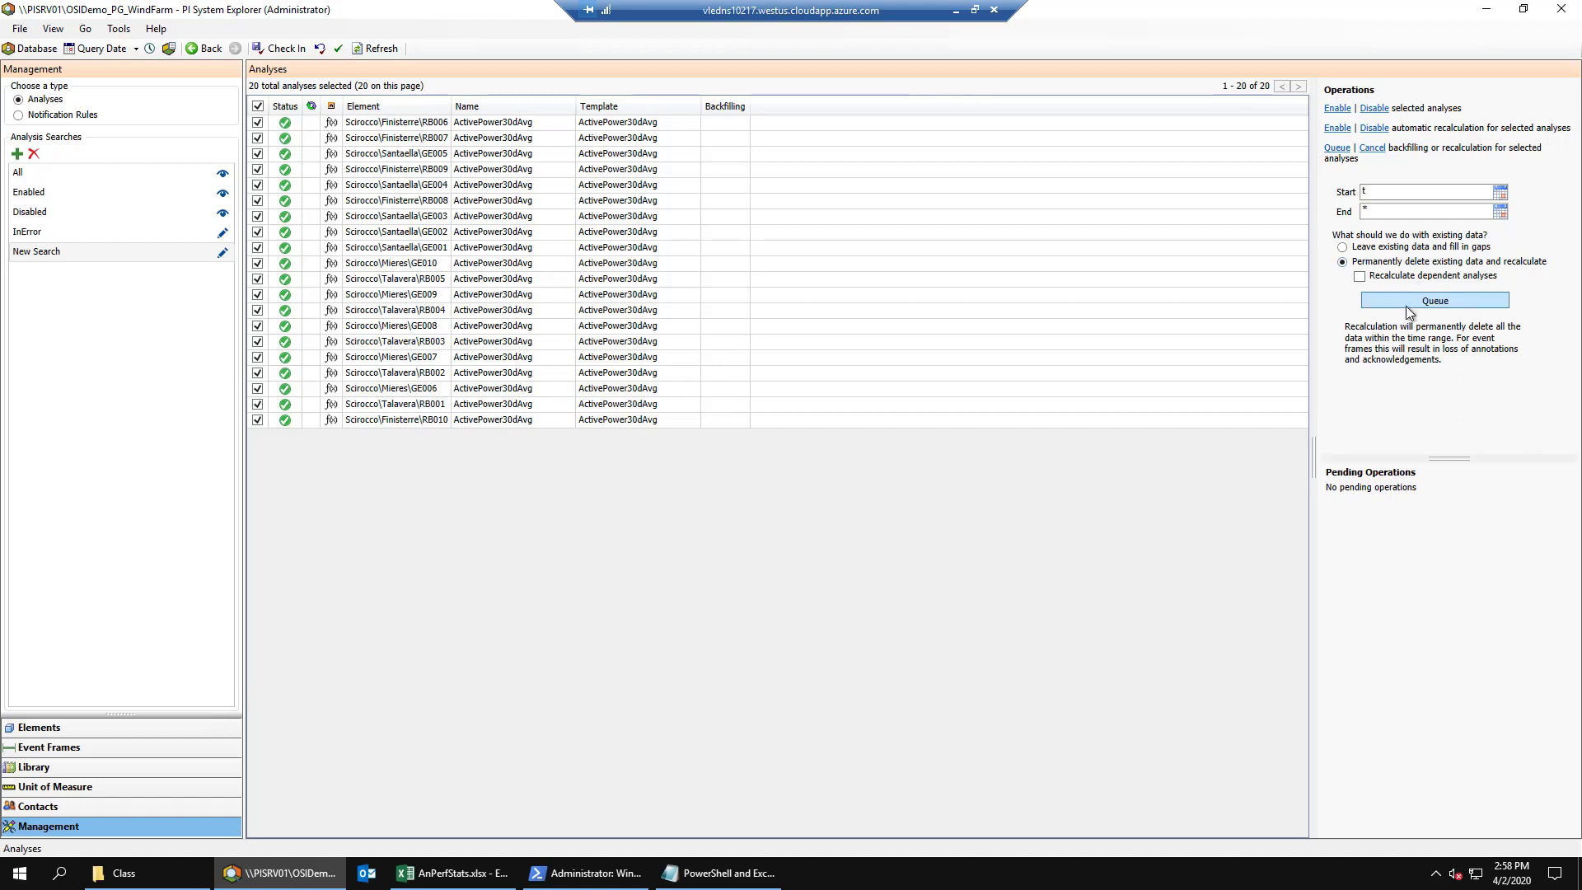
left_click(1406, 305)
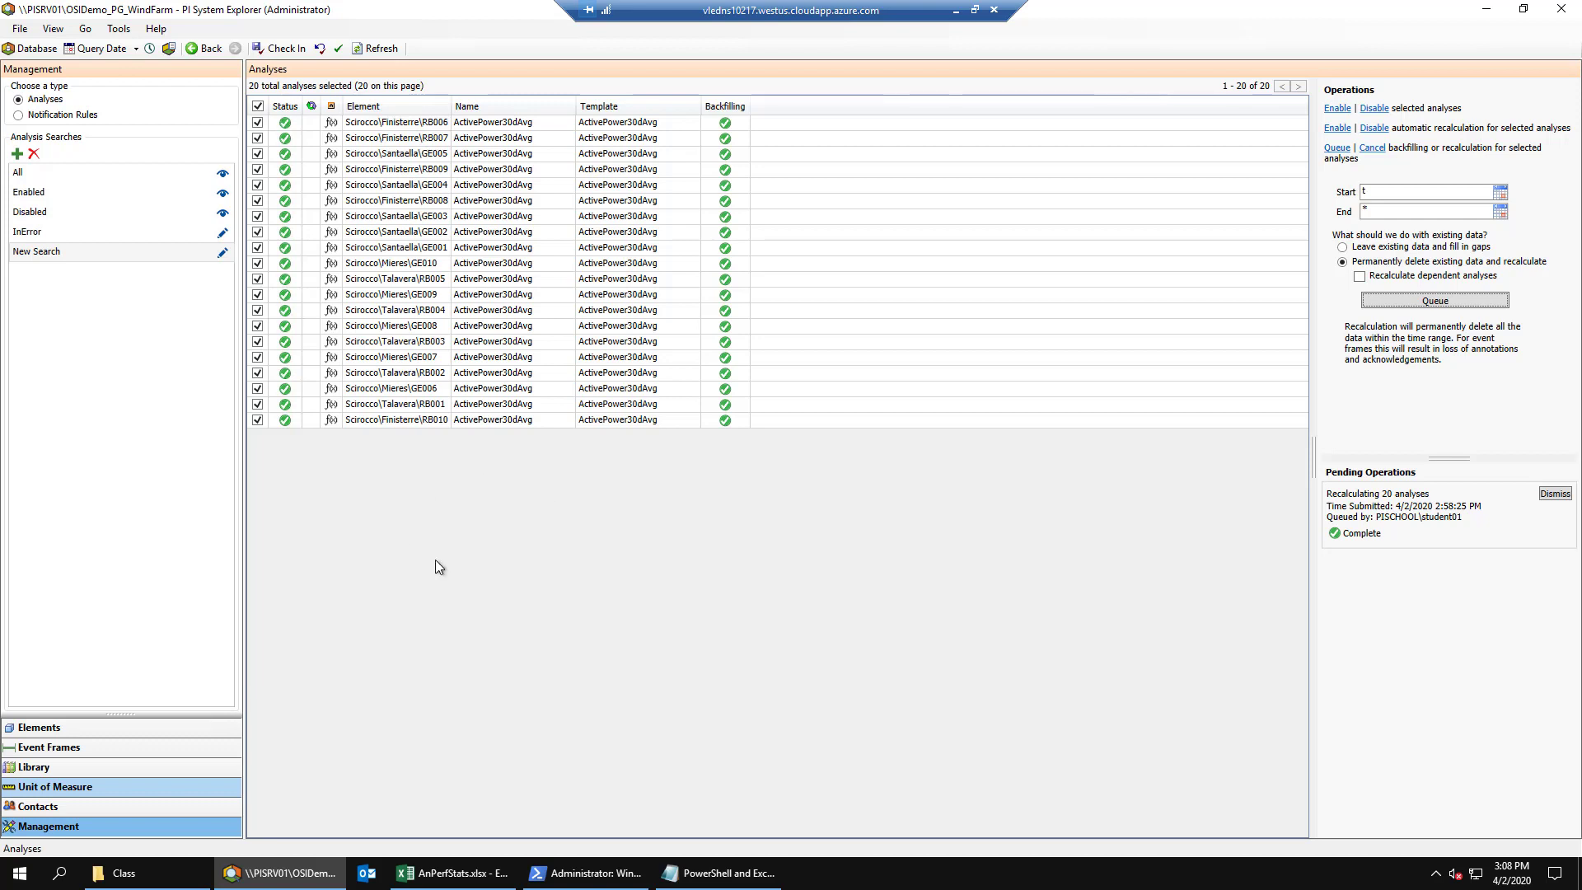
- Open the Production Lost EF analysis template in the Turbine library
left_click(46, 767)
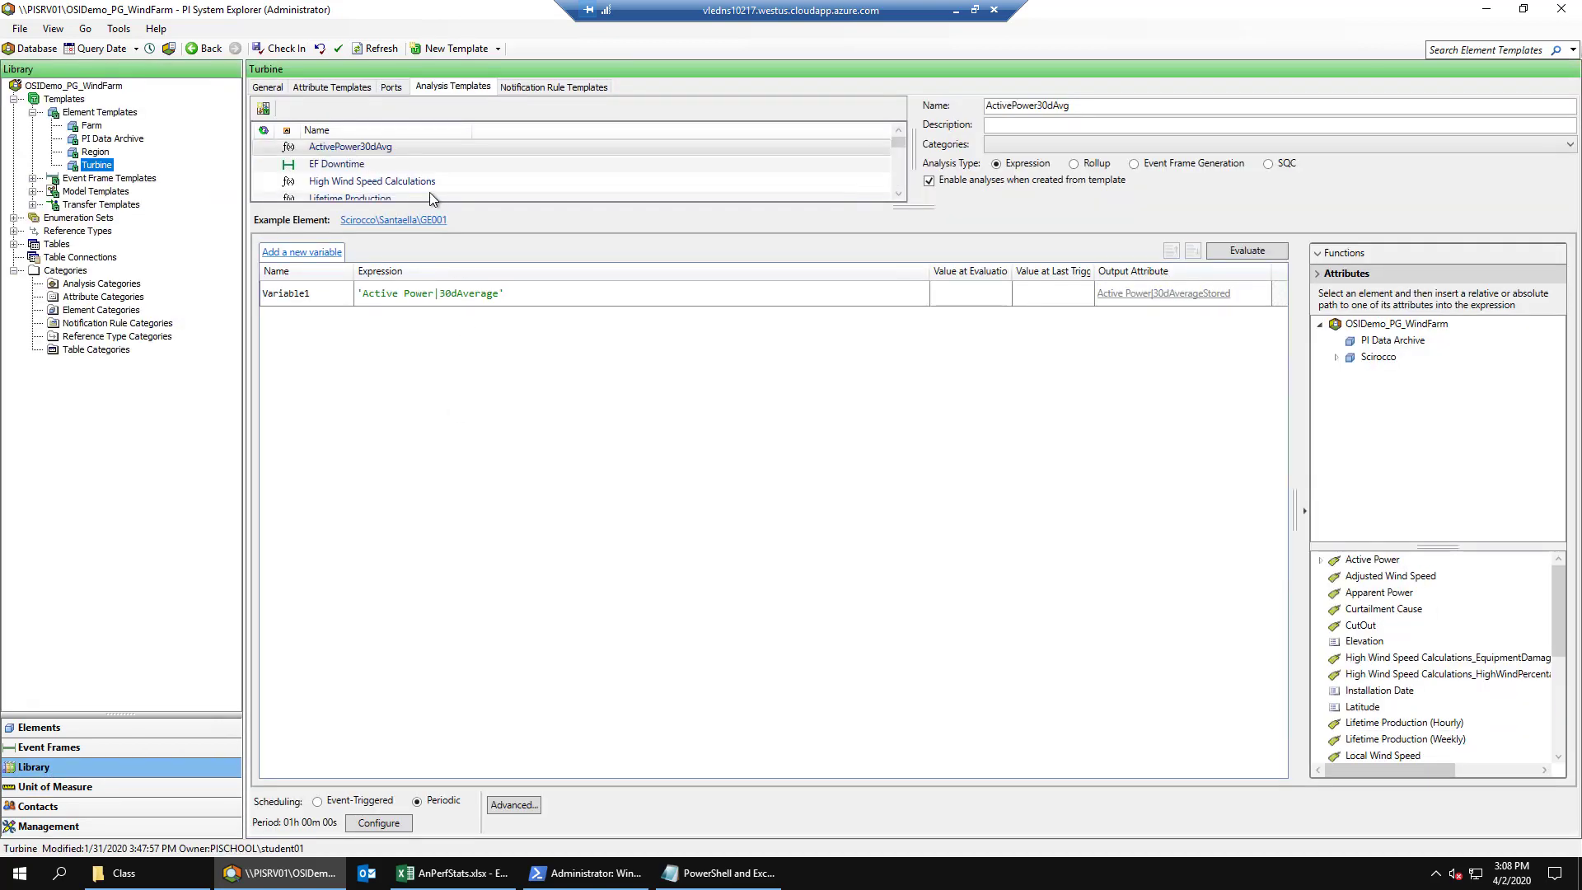
scroll(408, 165, "down", 2)
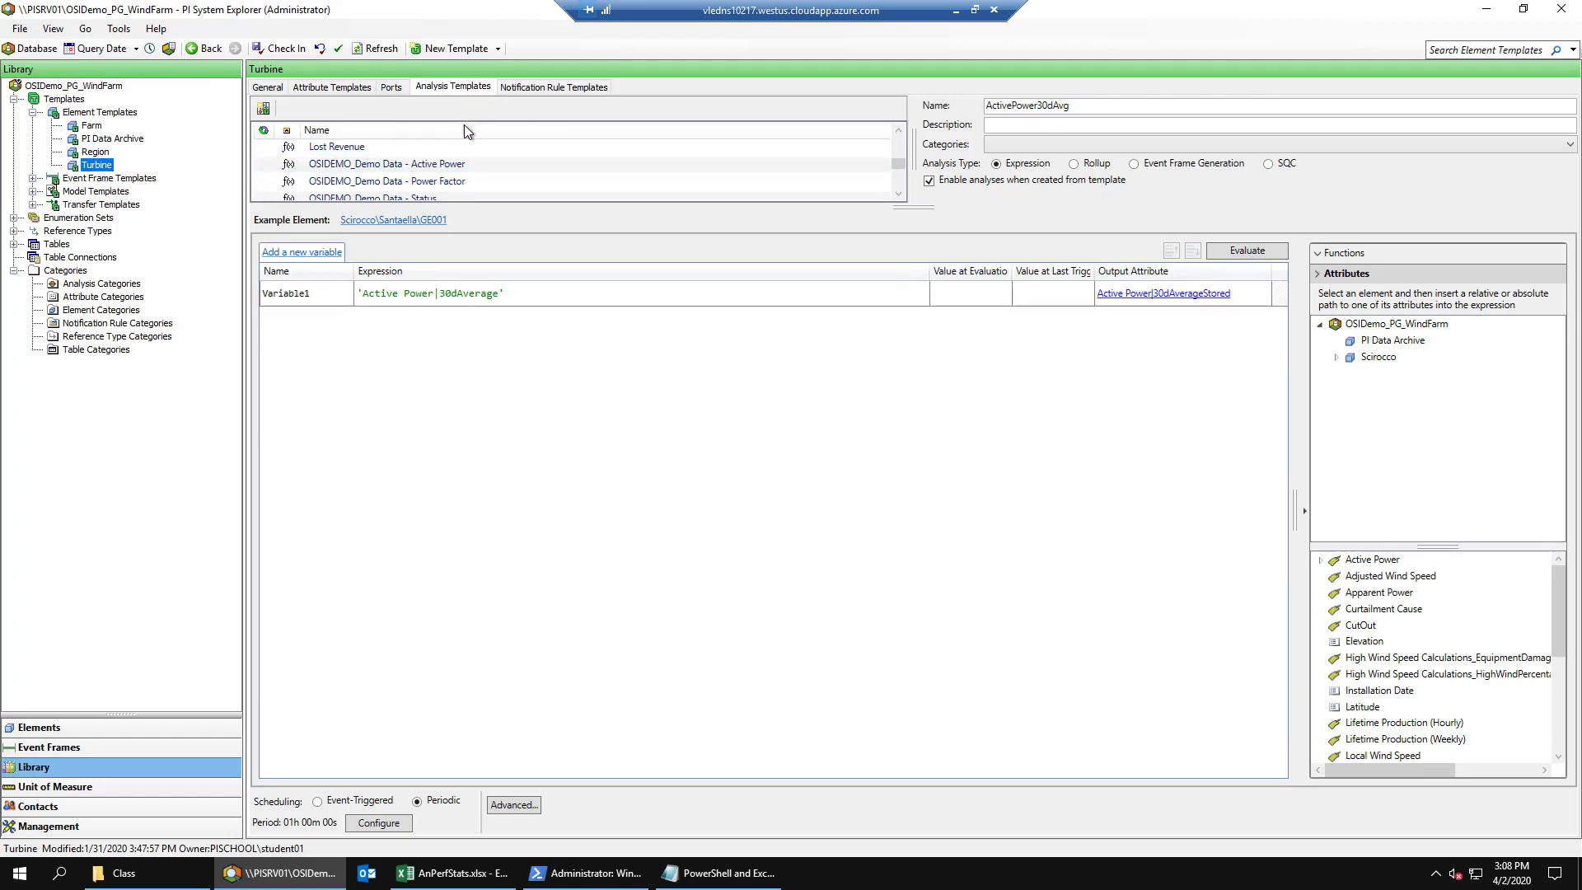
scroll(465, 165, "down", 3)
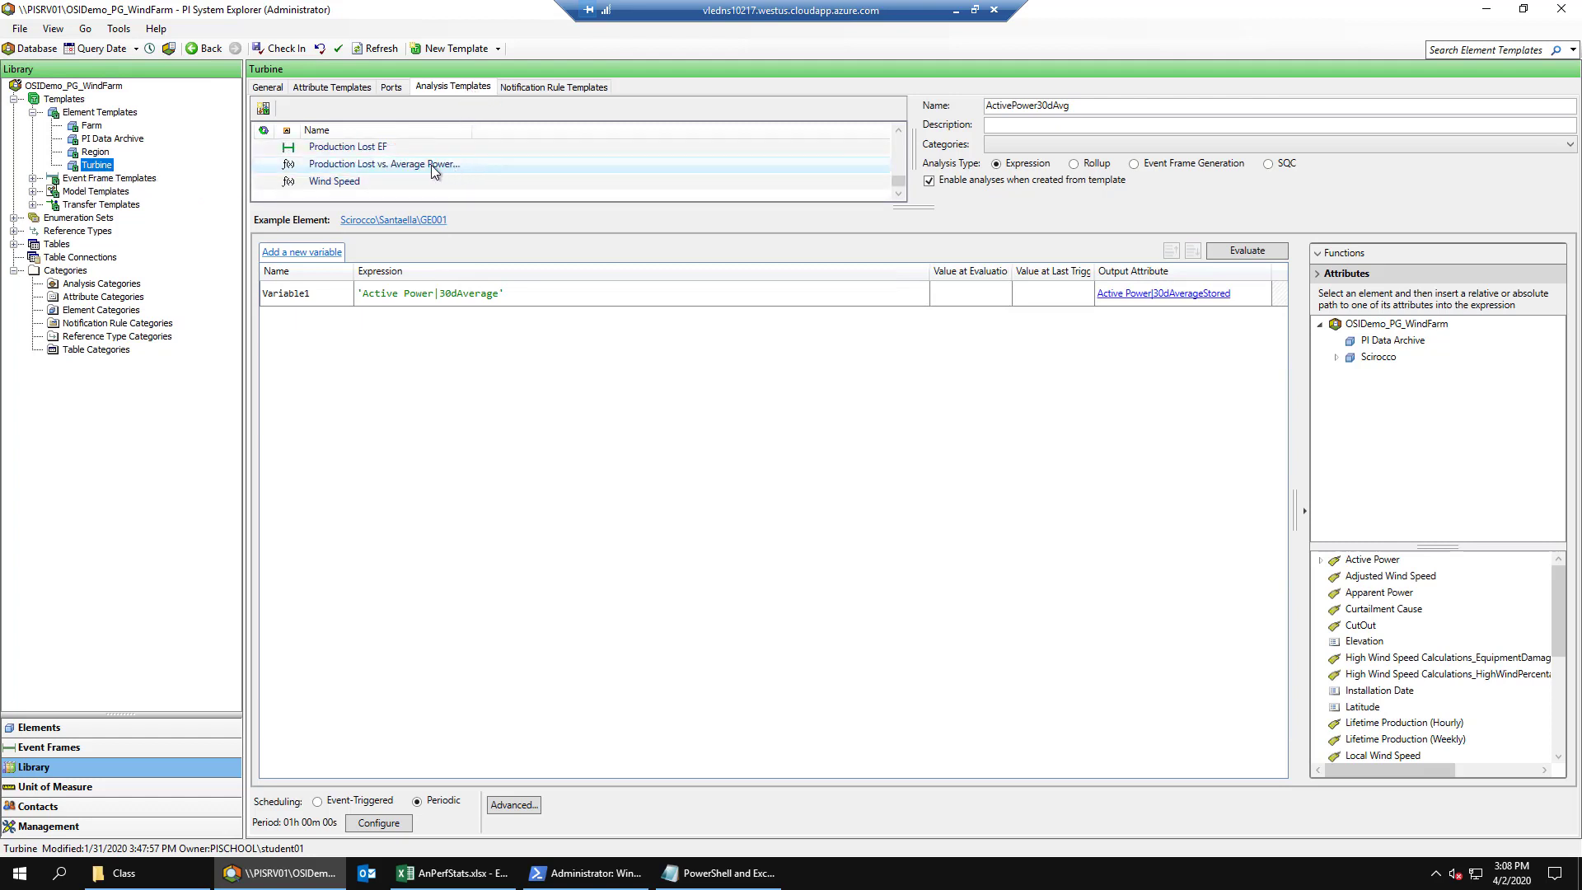
left_click(385, 148)
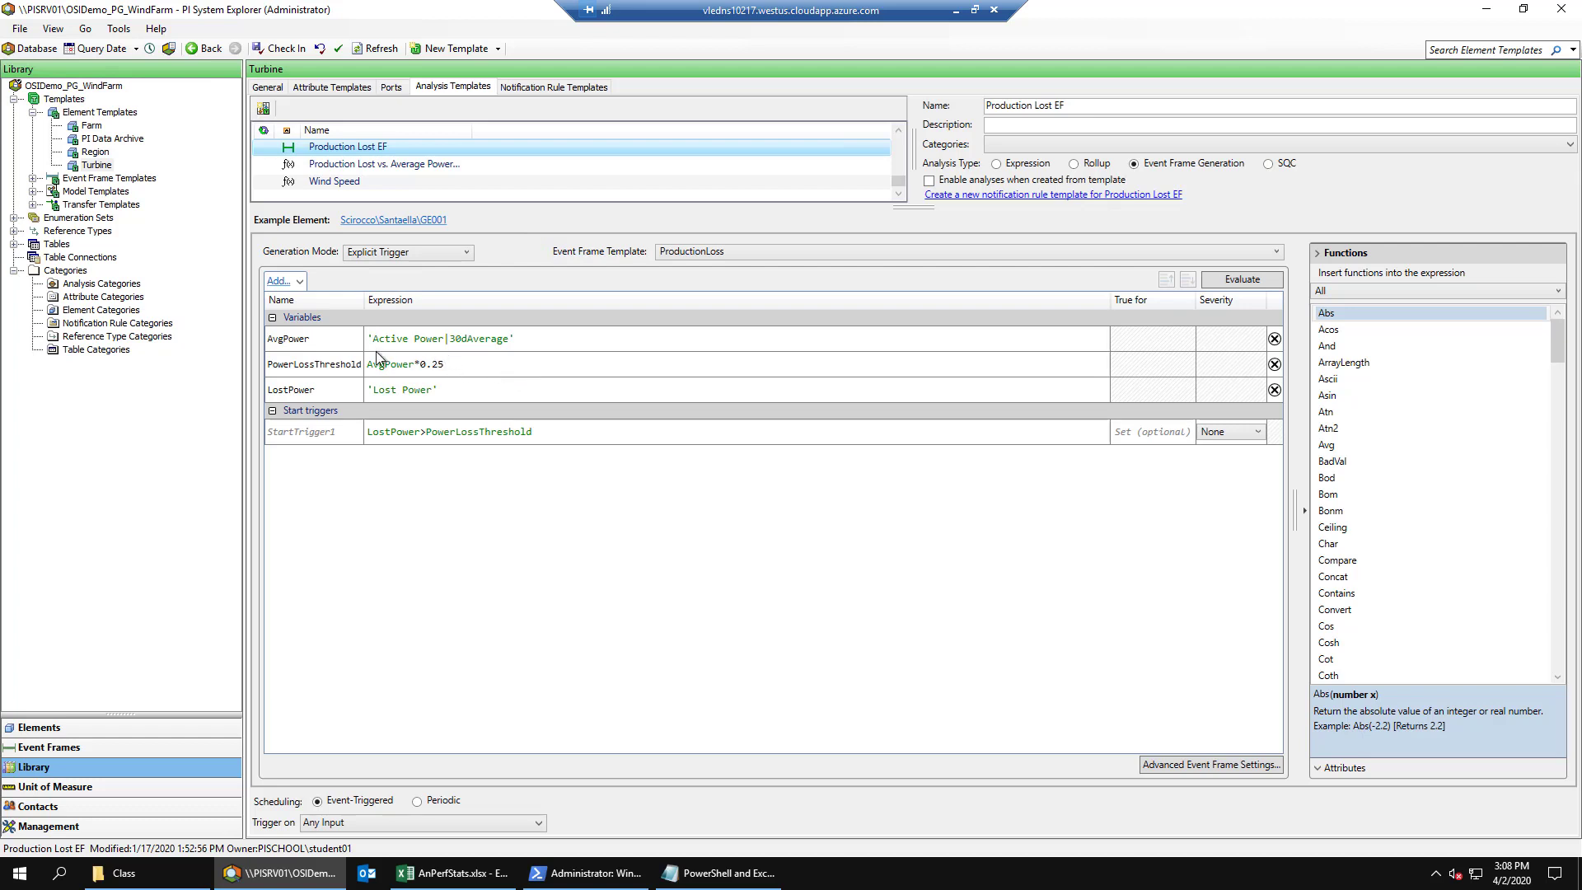
- Replace AvgPower's 30dAverage expression with a relative reference to Active Power|30dAverageStored
left_click(539, 338)
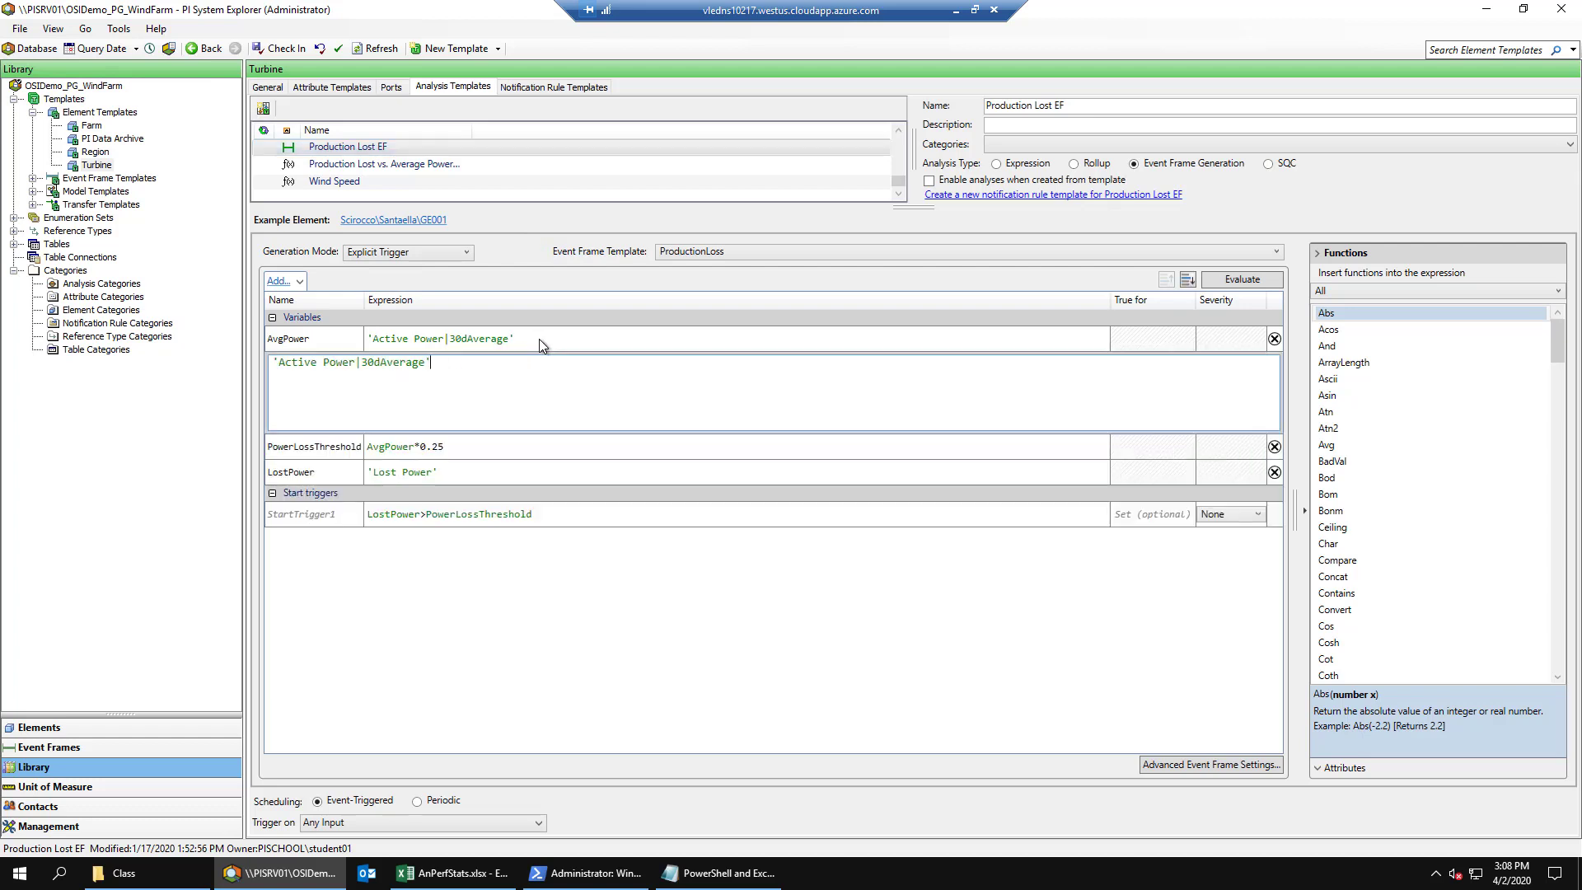
left_click(1405, 767)
scroll(1483, 659, "down", 2)
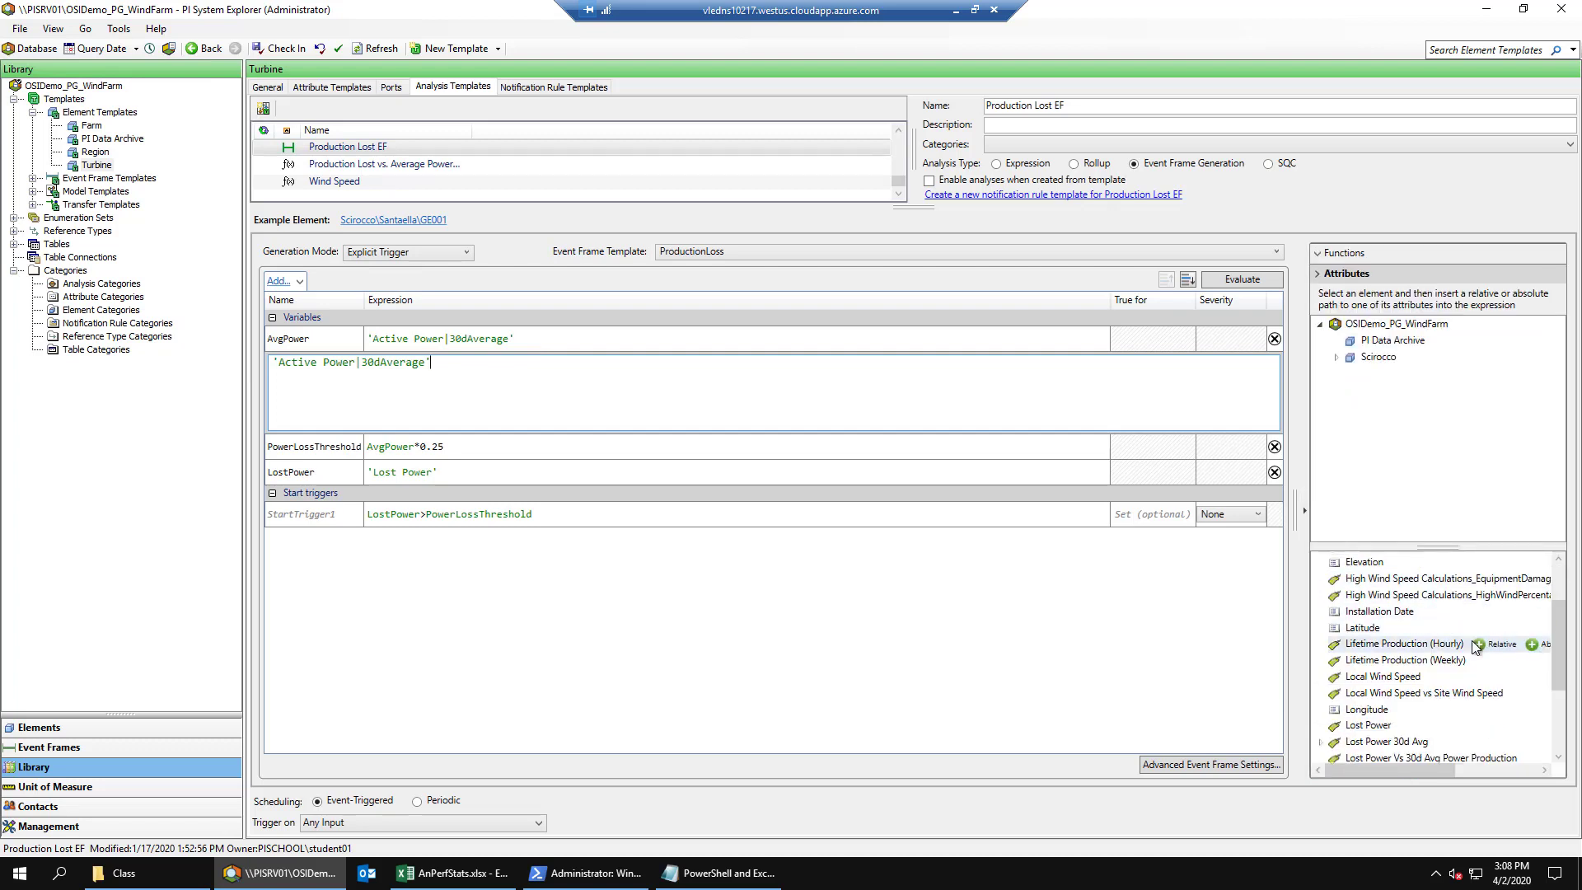
scroll(1479, 651, "up", 2)
left_click(1321, 560)
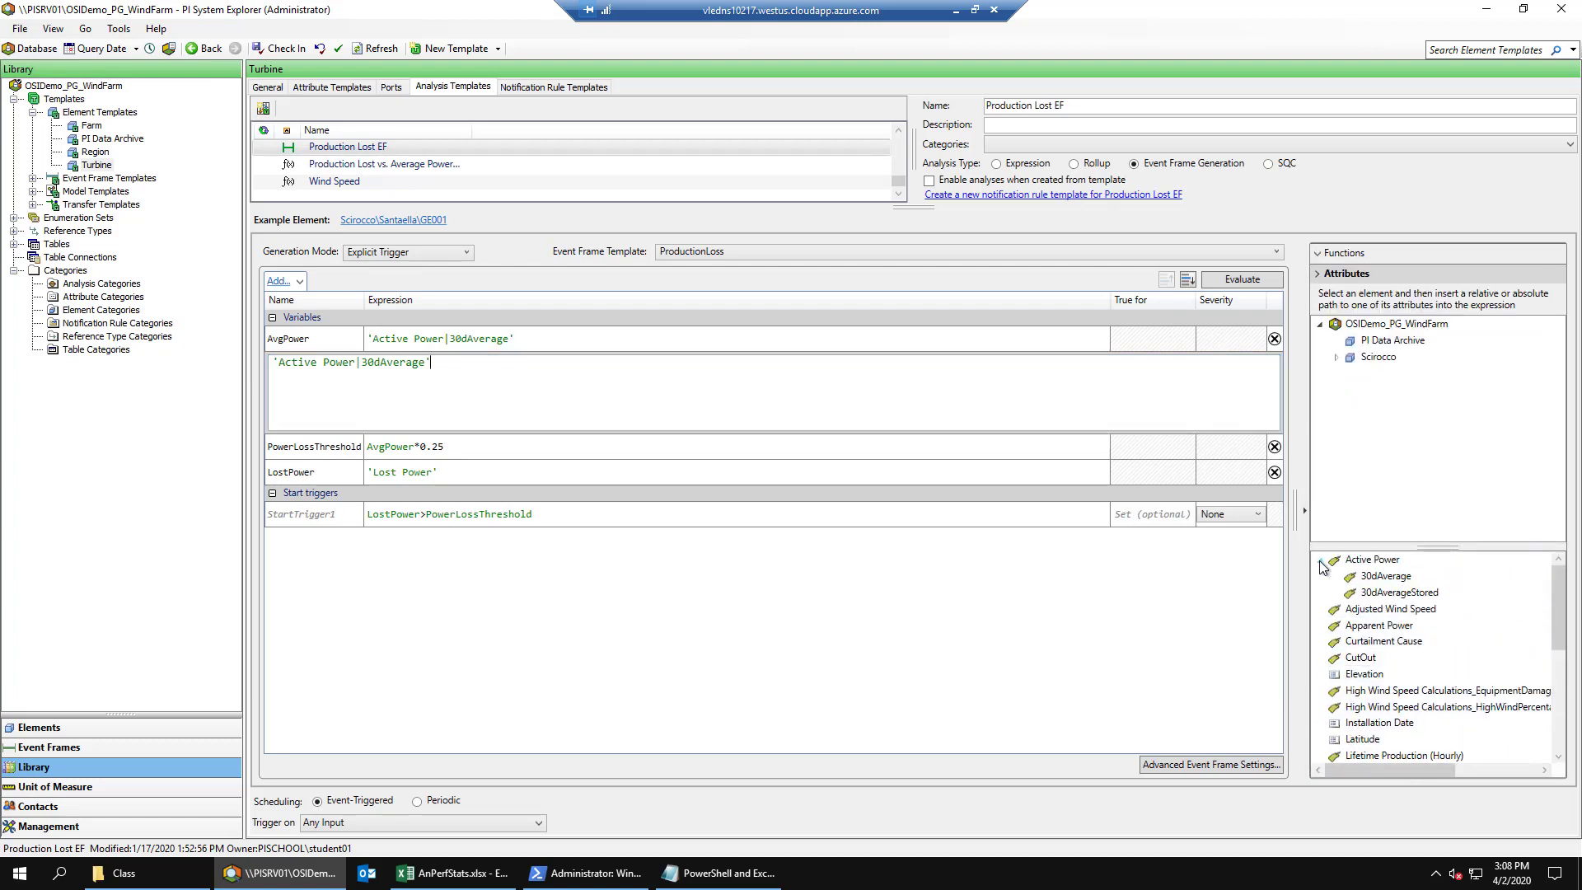
triple_click(281, 368)
double_click(694, 407)
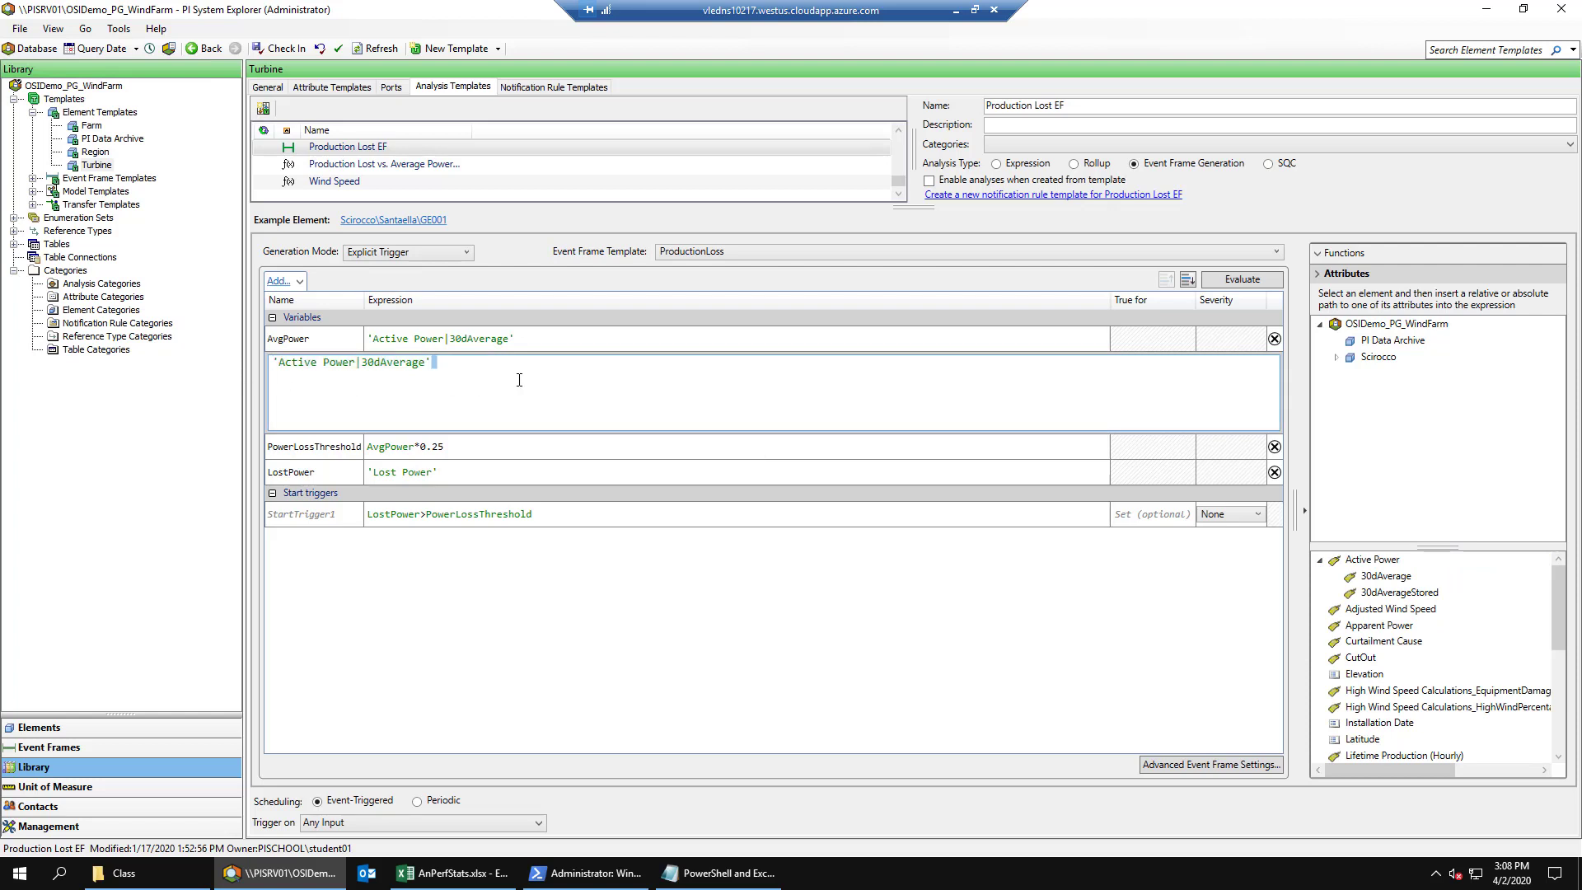
left_click_drag(305, 356, 254, 360)
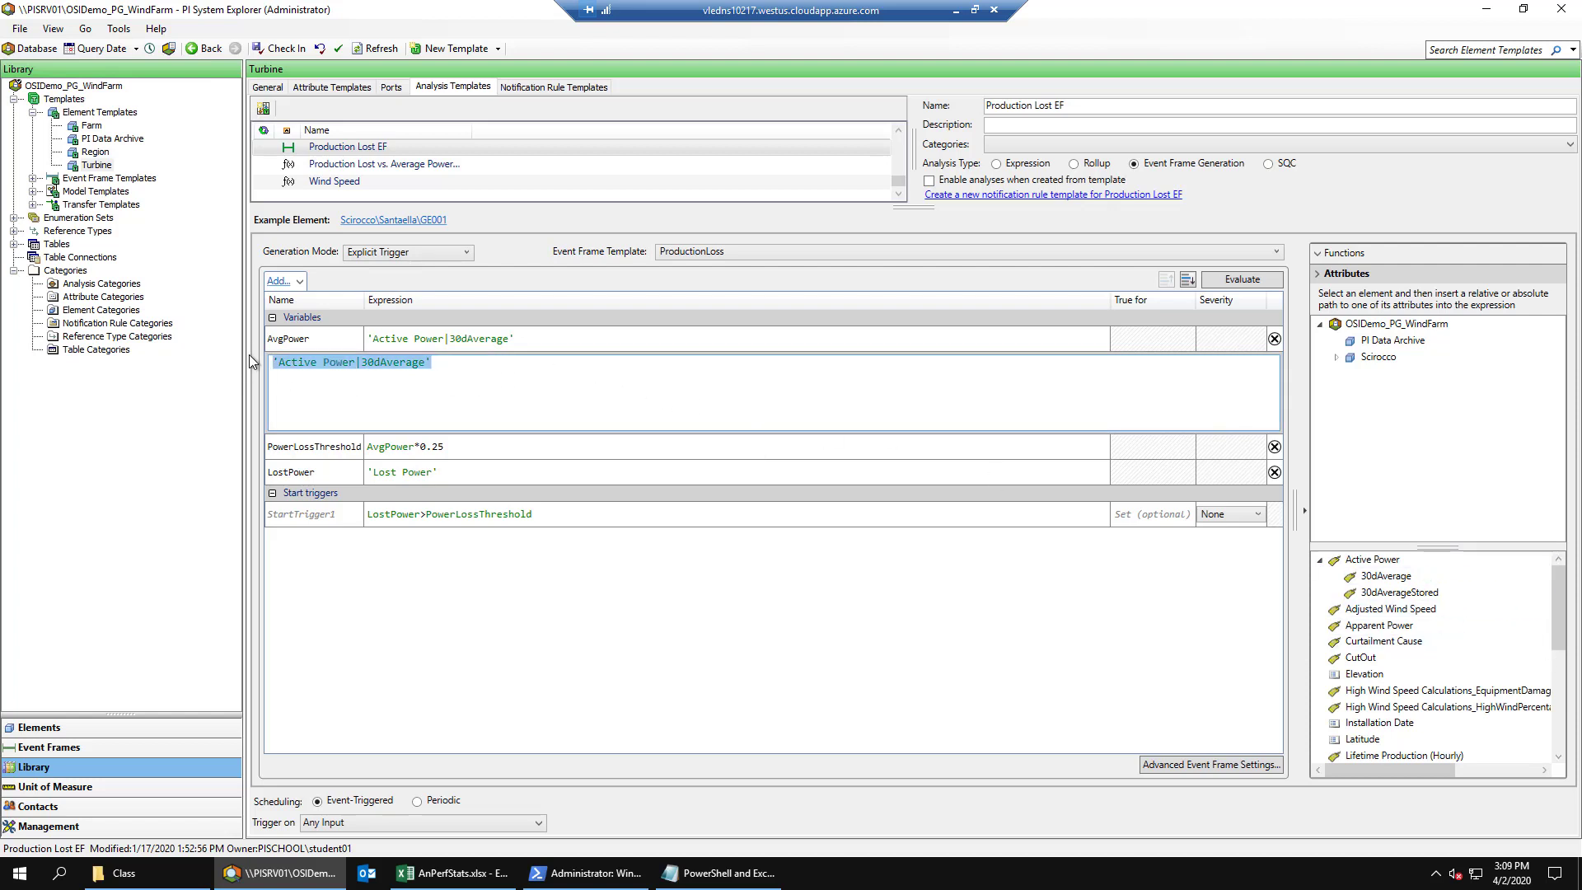
key("Delete")
mouse_move(1481, 595)
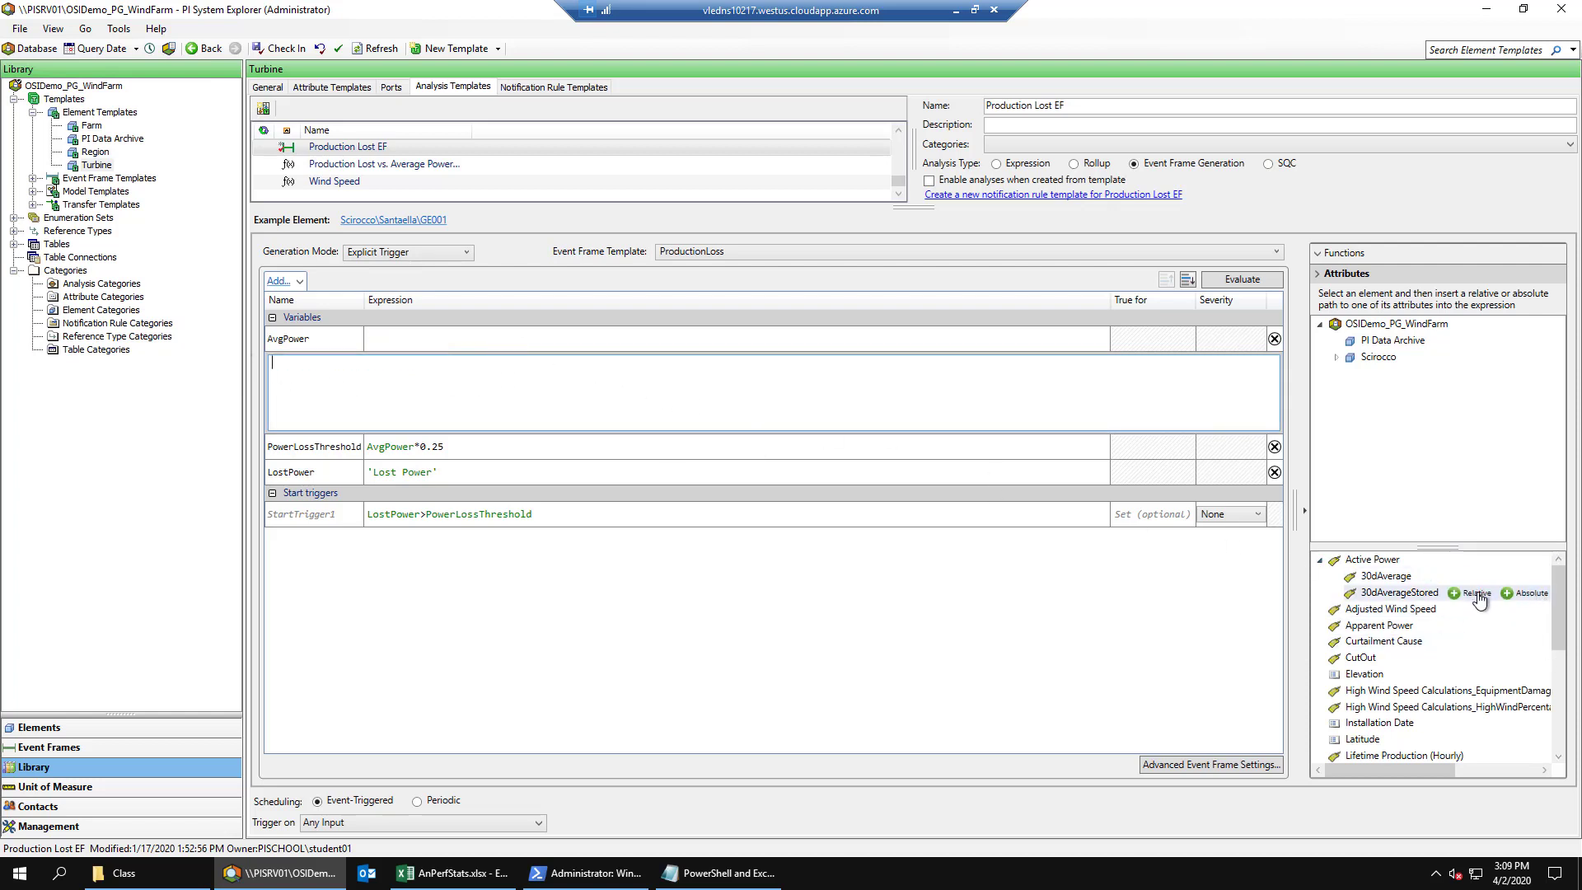
left_click(1475, 594)
left_click(689, 628)
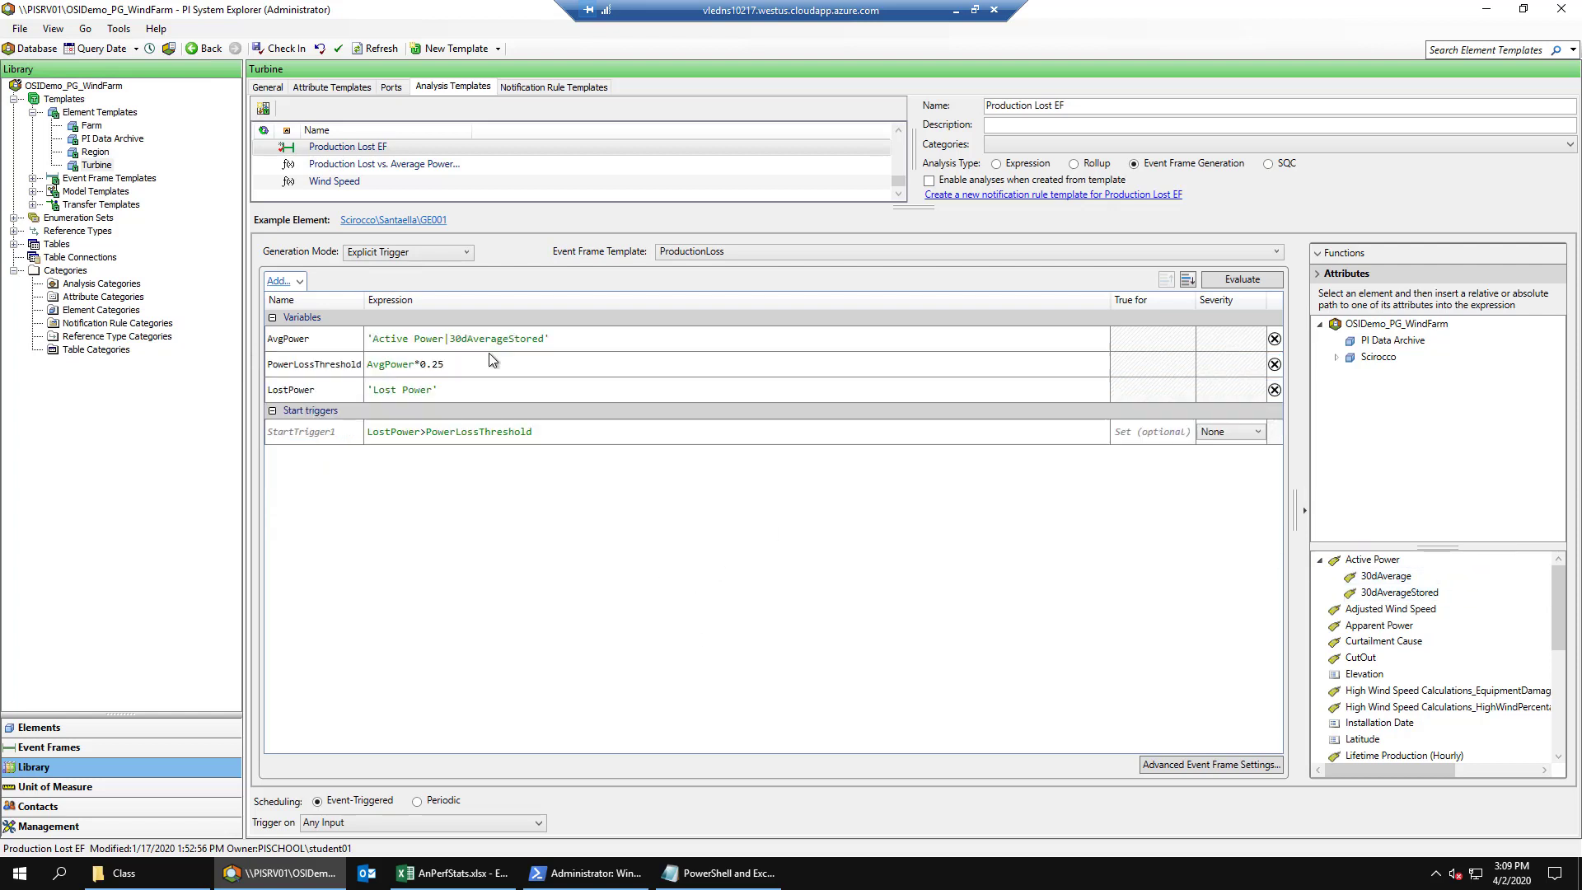
- Replace the 30dAverage expression in Production Lost vs. Average Power Production's AvgPower with a relative reference to Active Power|30dAverageStored
left_click(354, 166)
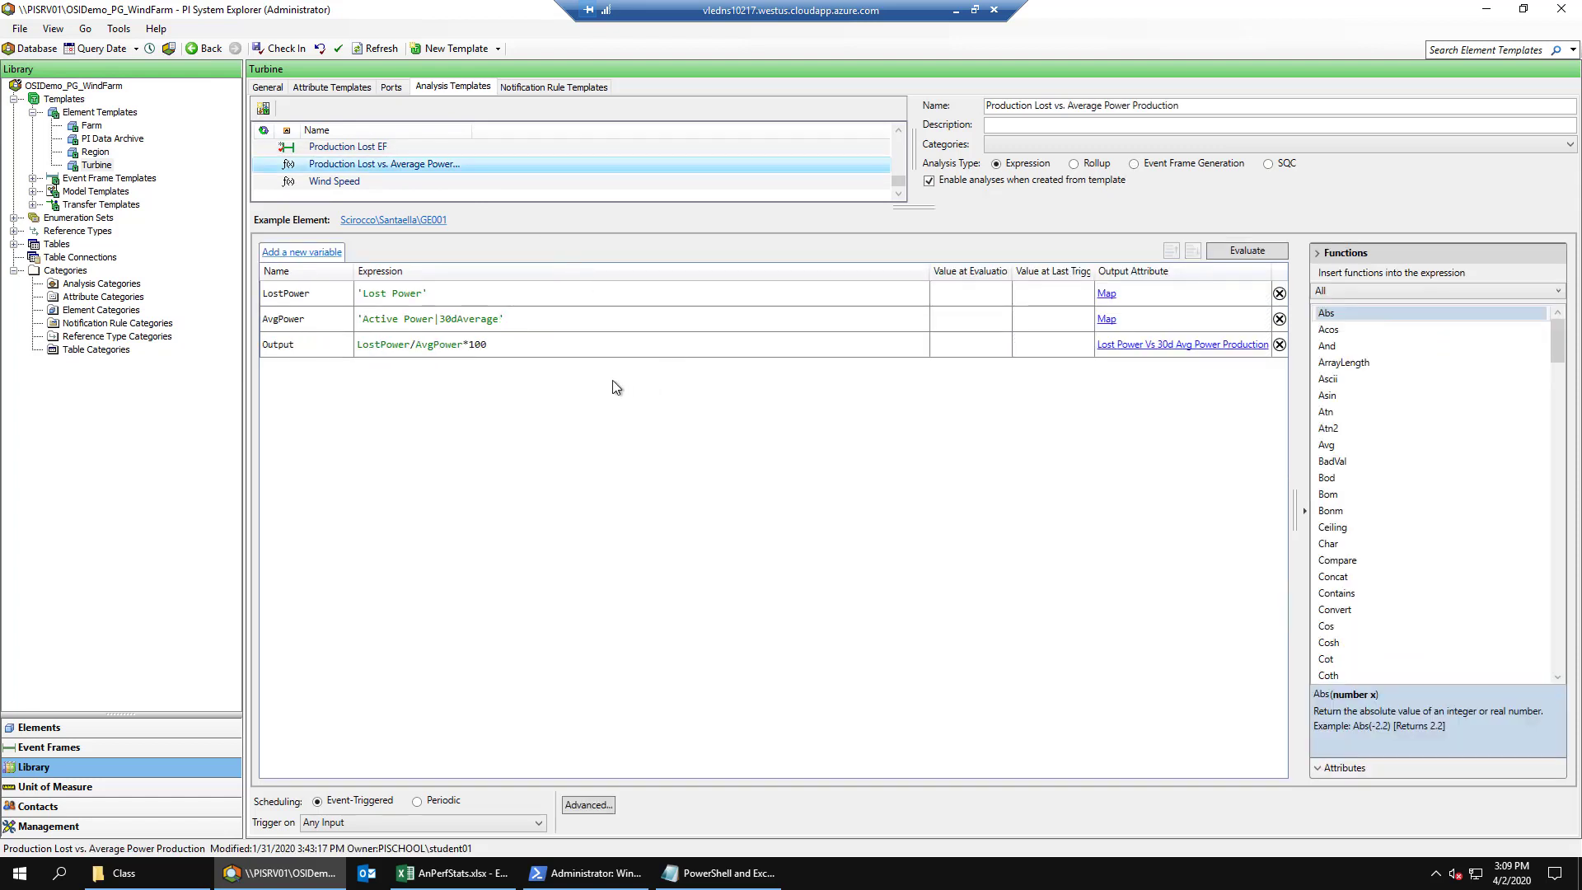
left_click(536, 324)
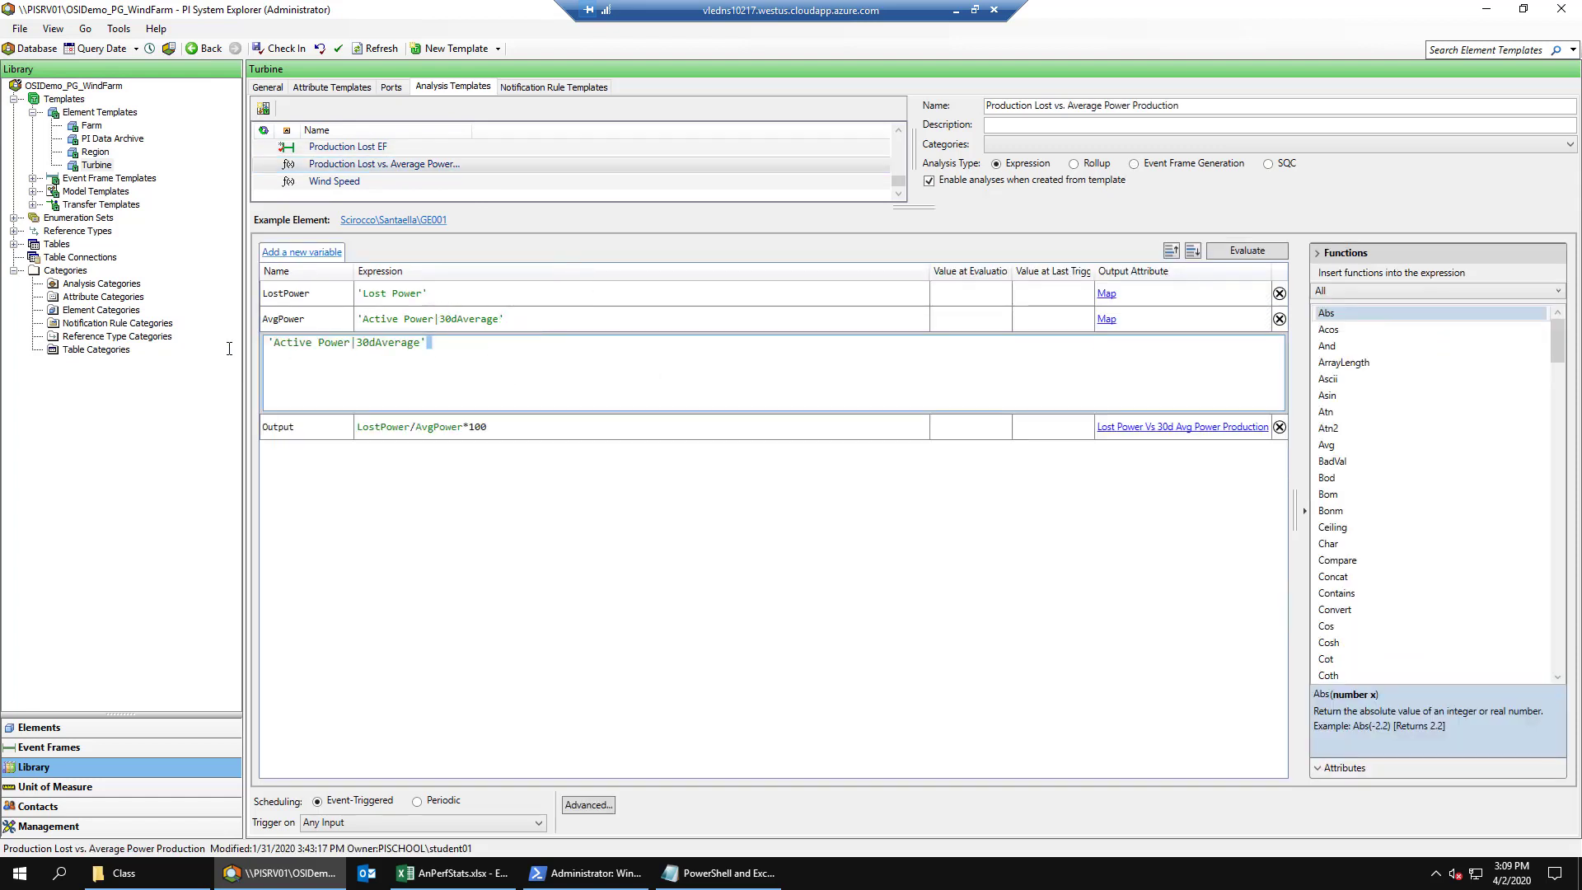
key("ctrl+a")
key("BackSpace")
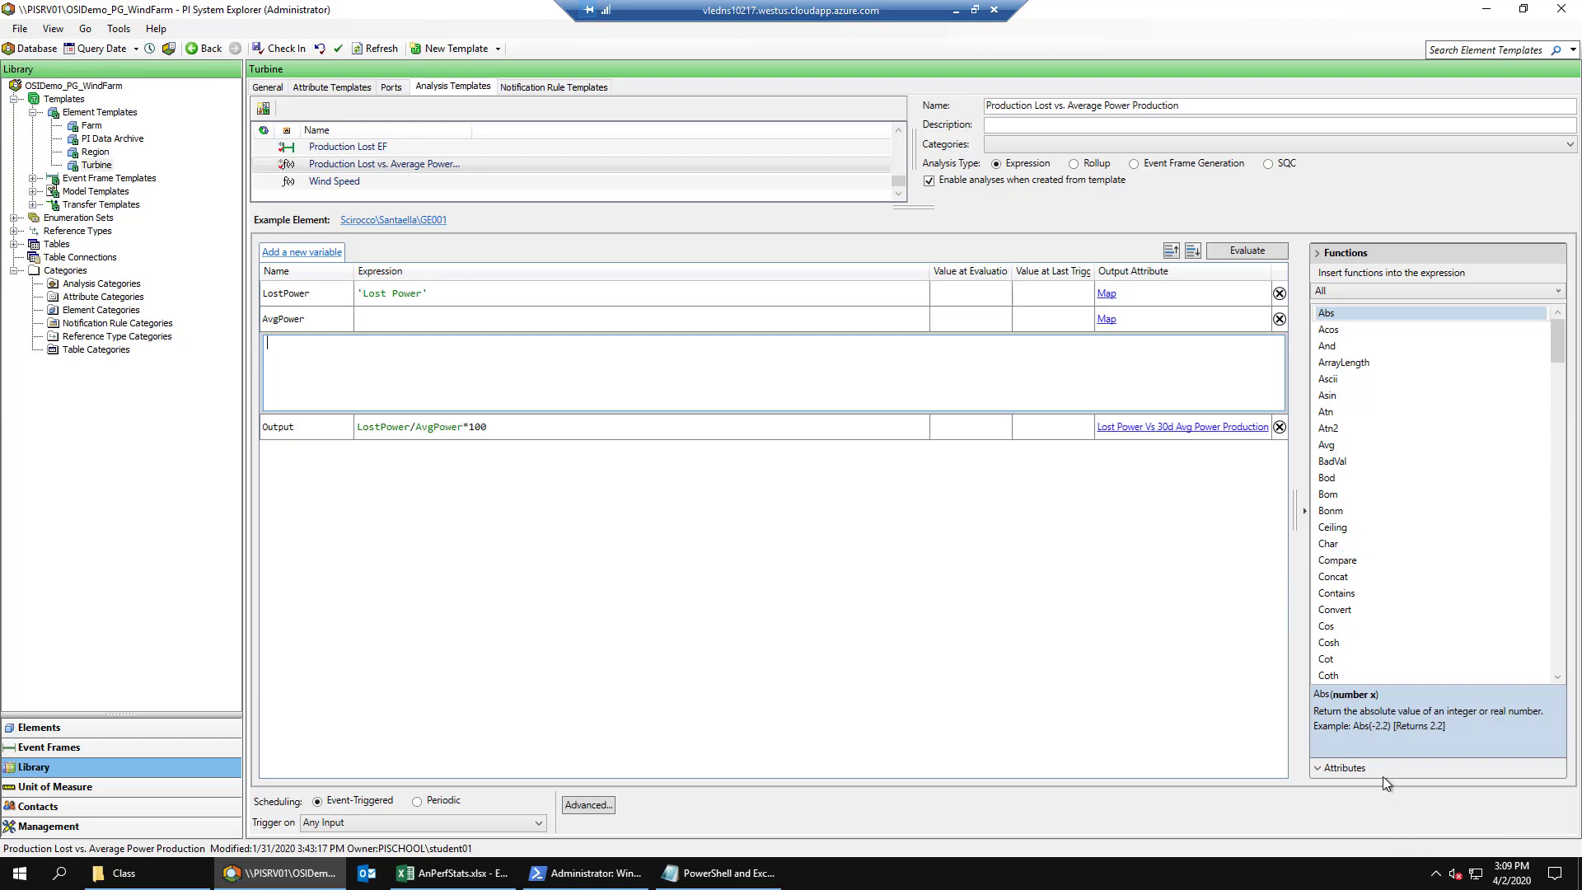
left_click(1384, 773)
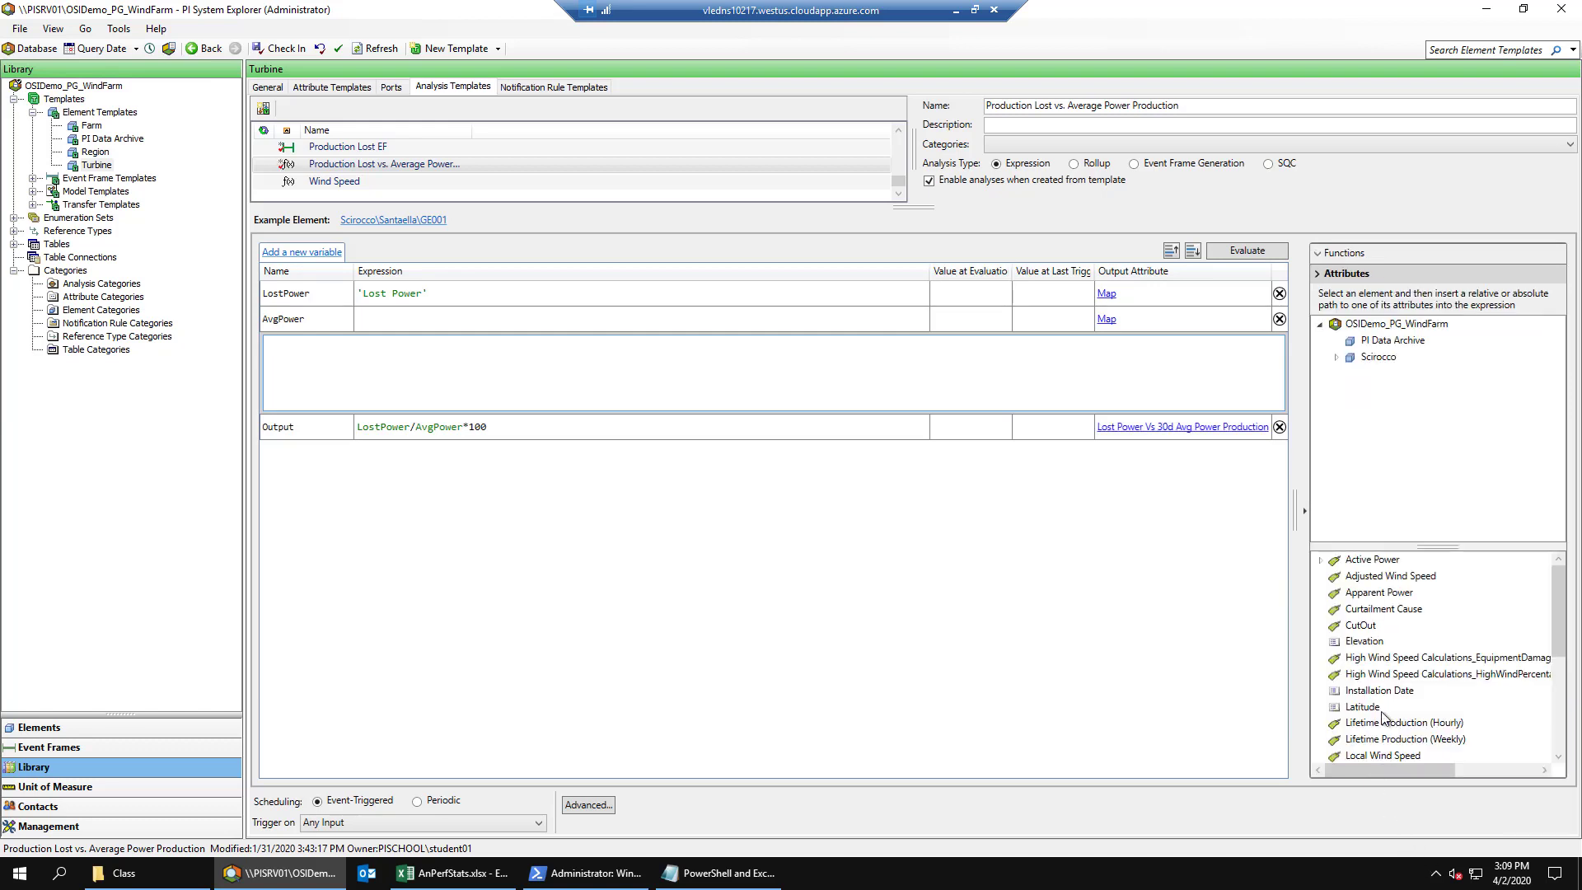
left_click(1320, 560)
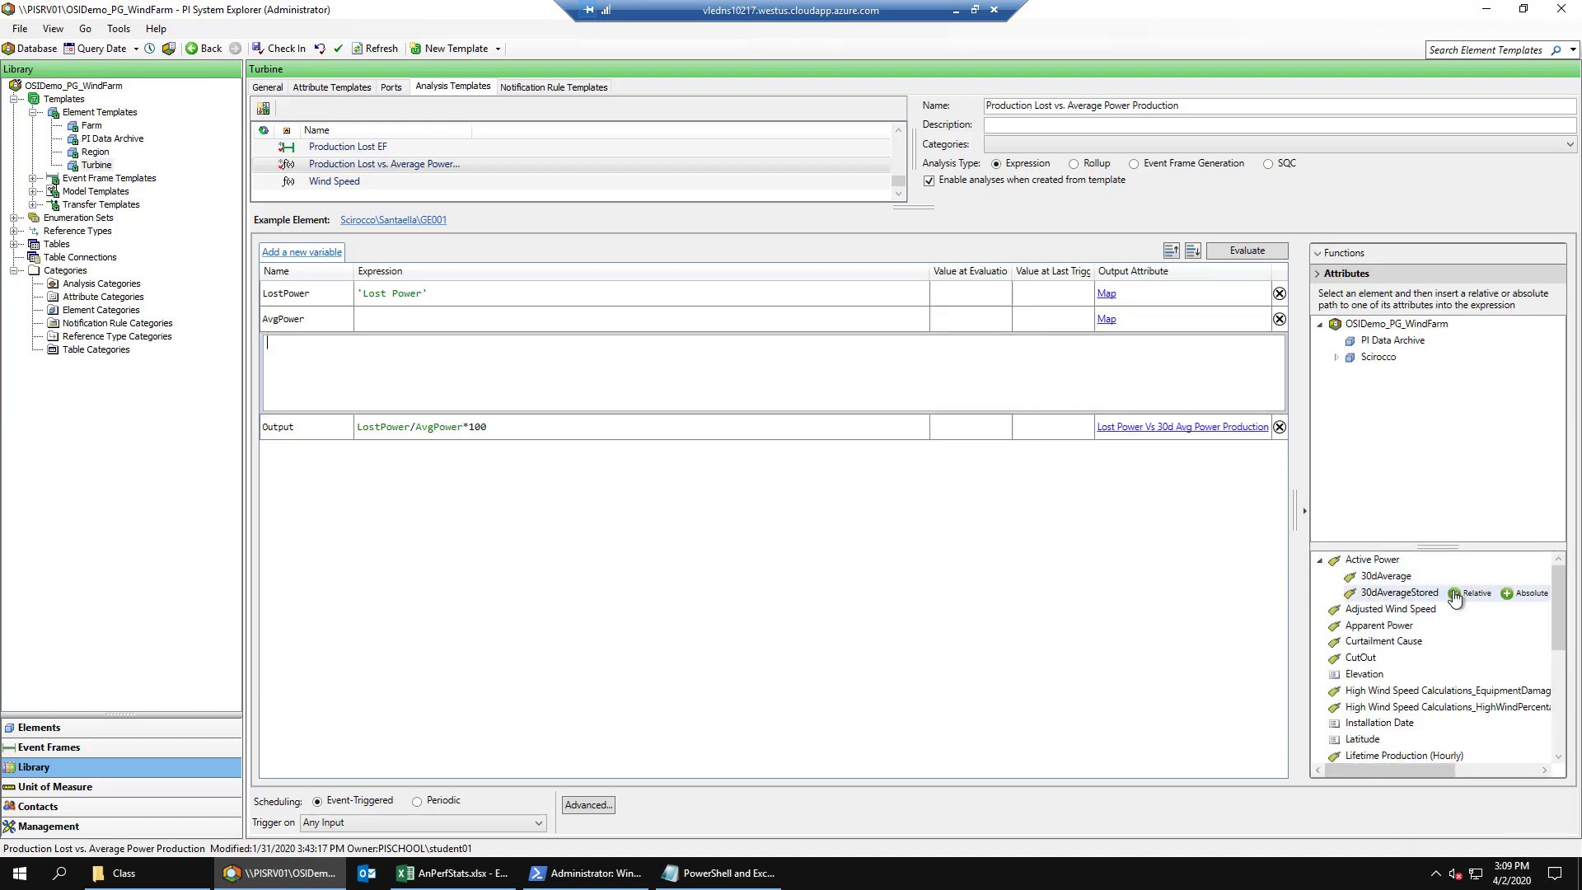
left_click(1456, 594)
left_click(520, 534)
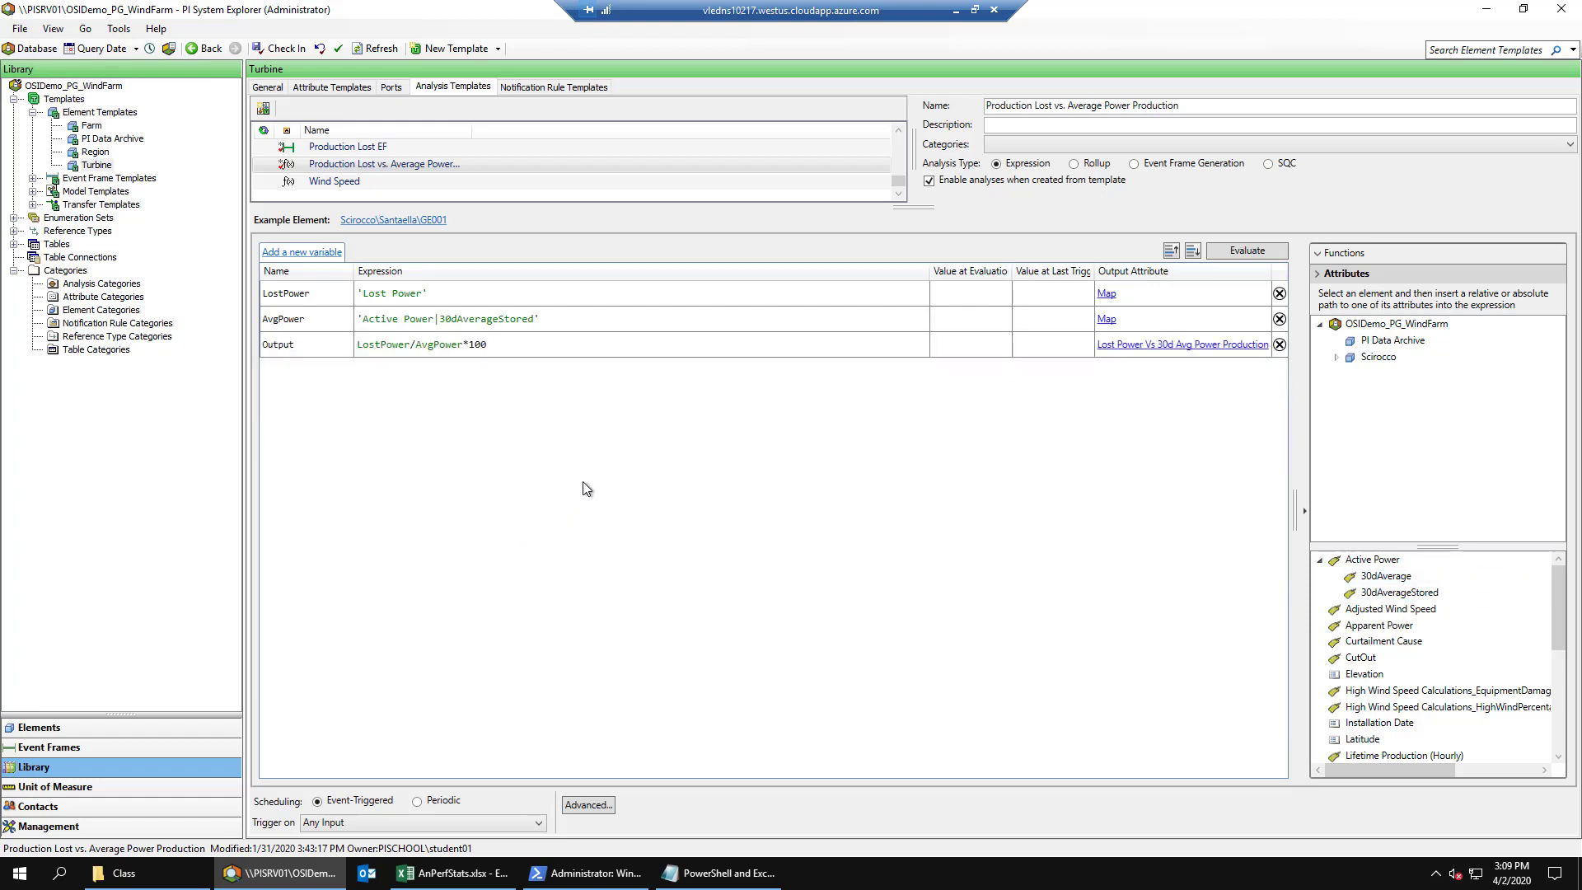
- Check in the Production Lost EF and Production Lost vs. Average Power Production template edits
left_click(281, 49)
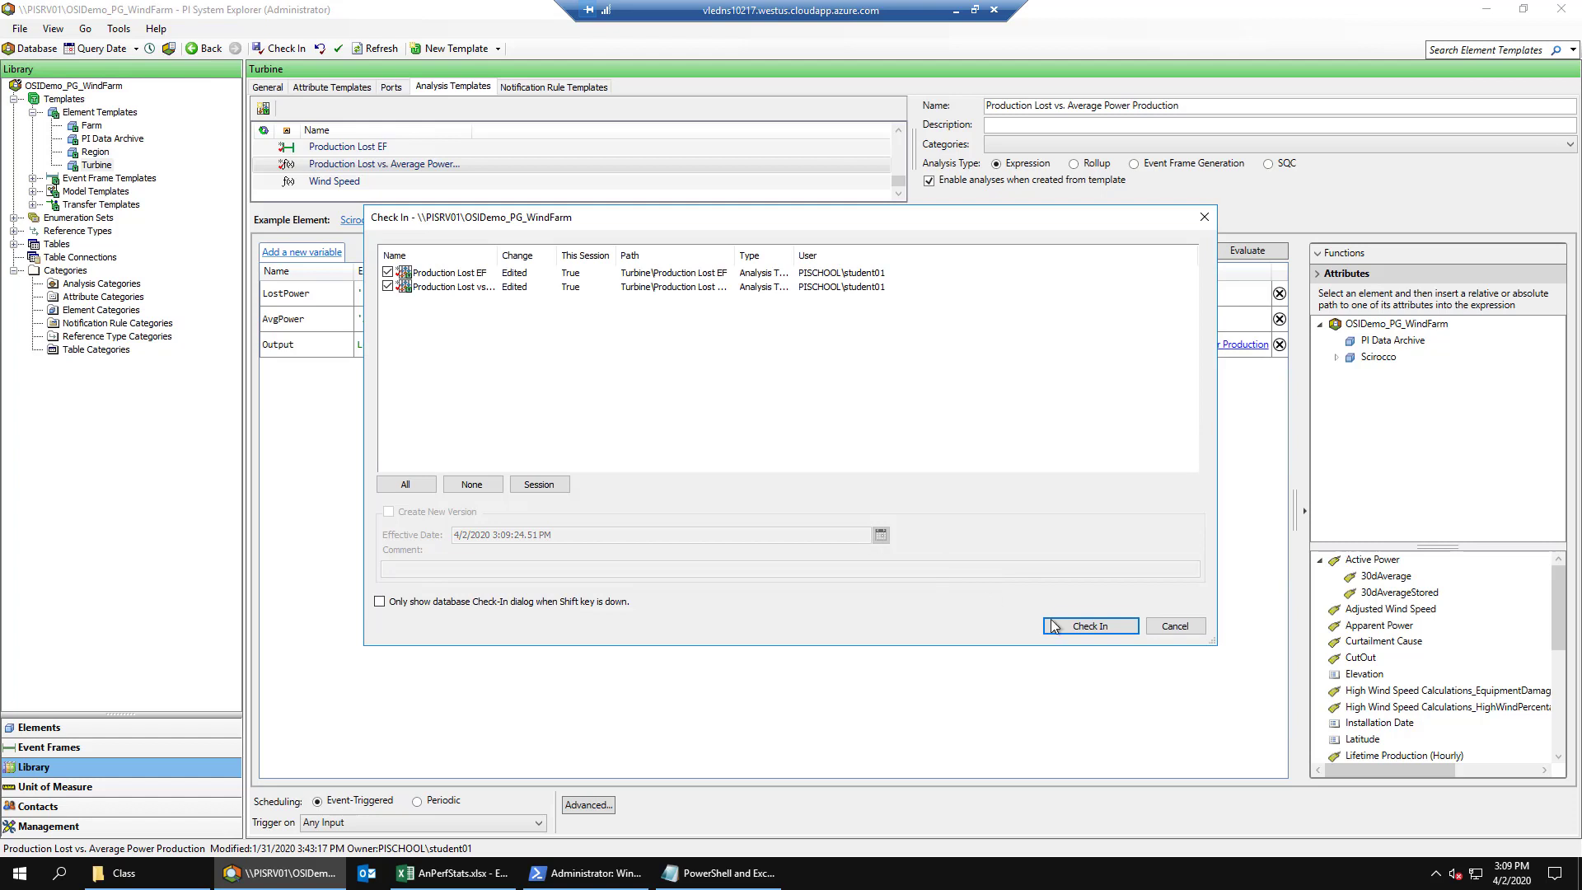
left_click(1063, 625)
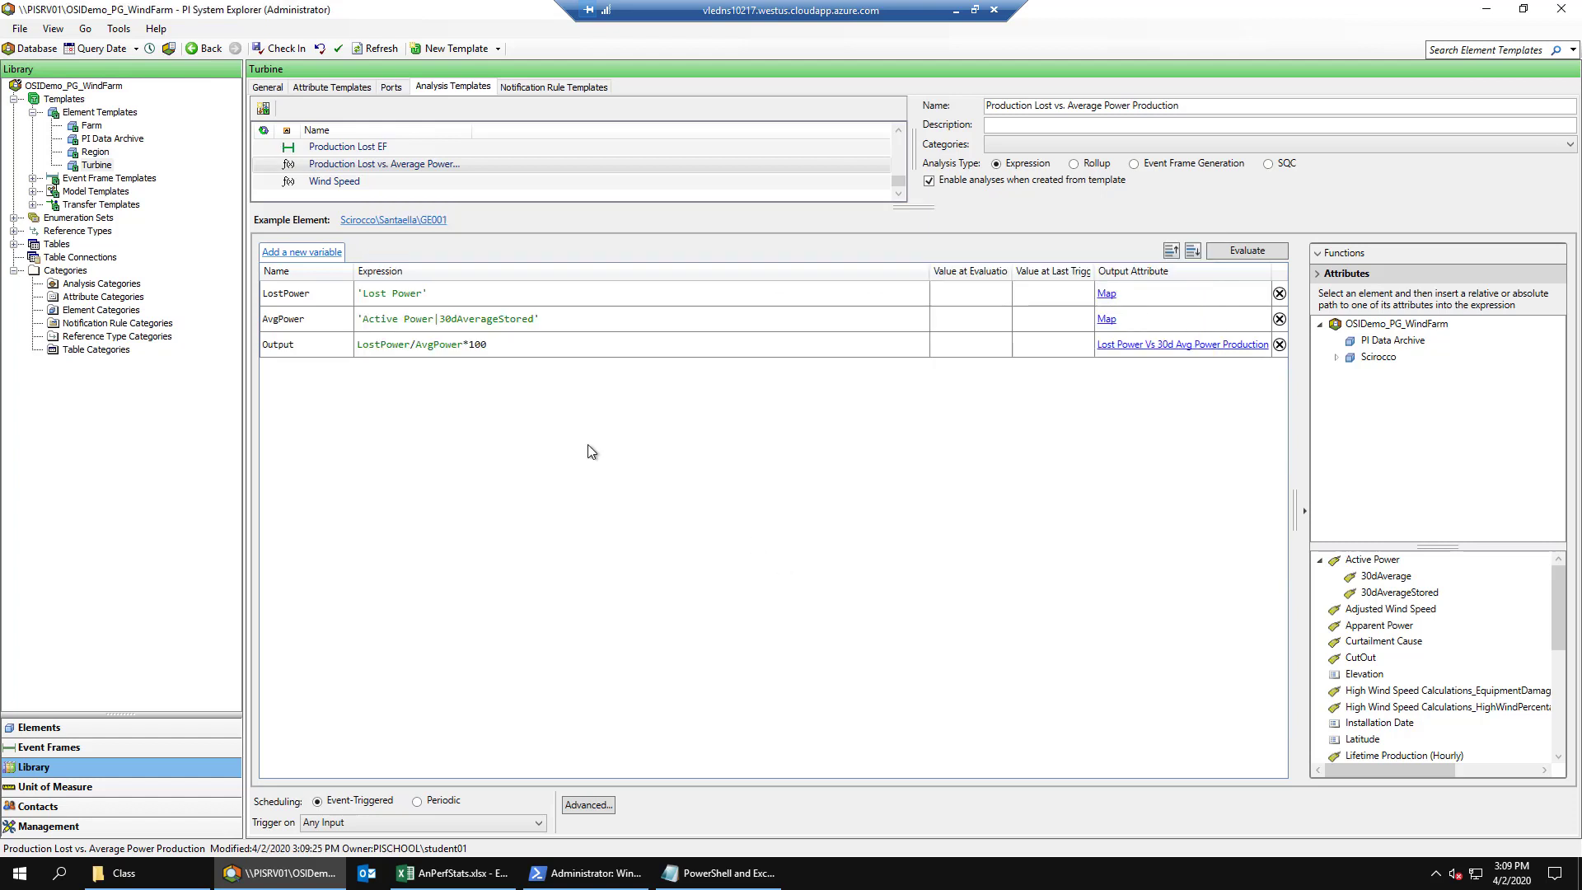